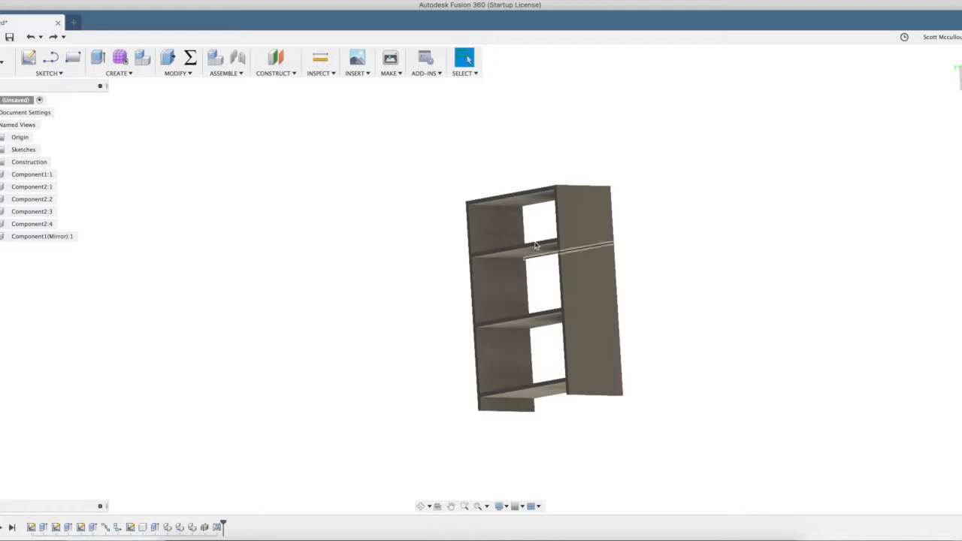
- Measure the distance between the front edges of the two lowest shelves, viewing the bookcase from the front
left_click(421, 506)
left_click_drag(434, 365, 486, 347)
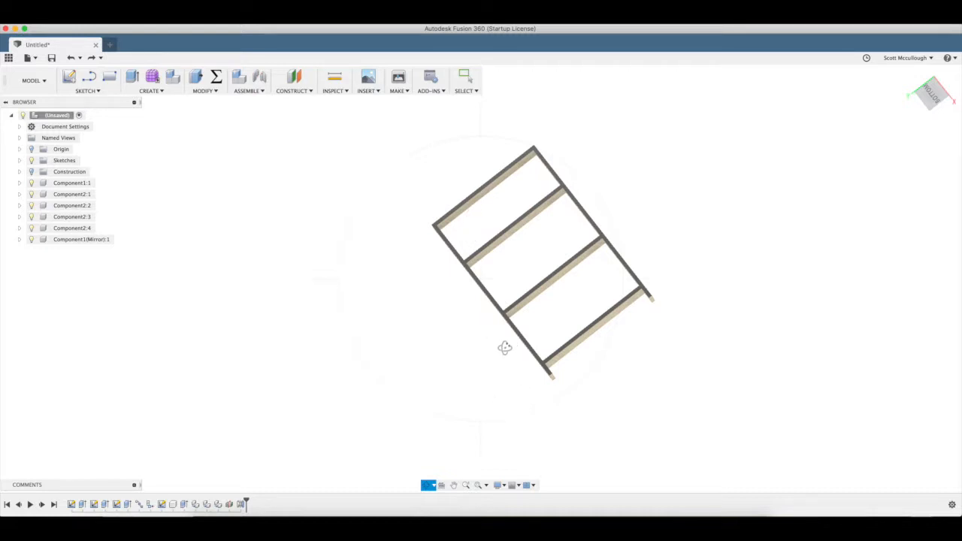
left_click_drag(517, 305, 515, 261)
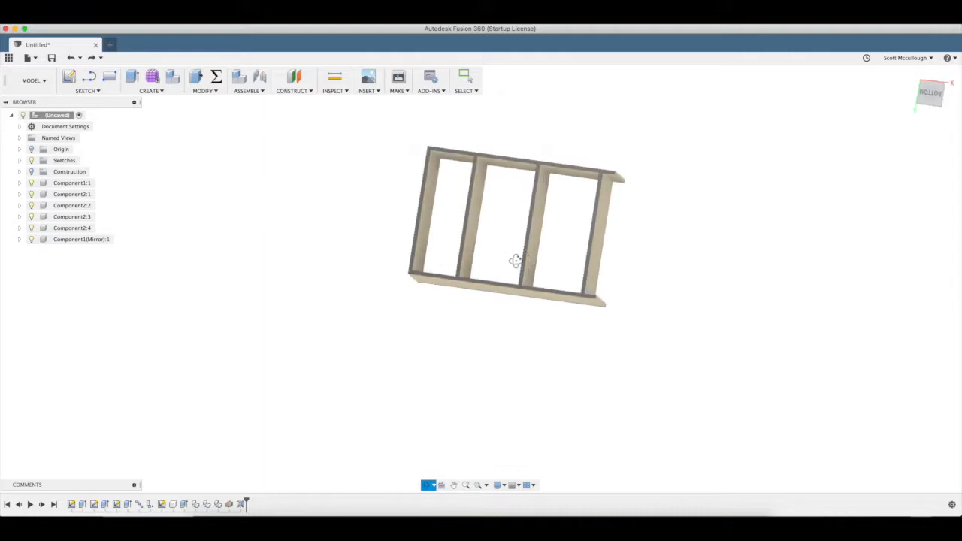
key("i")
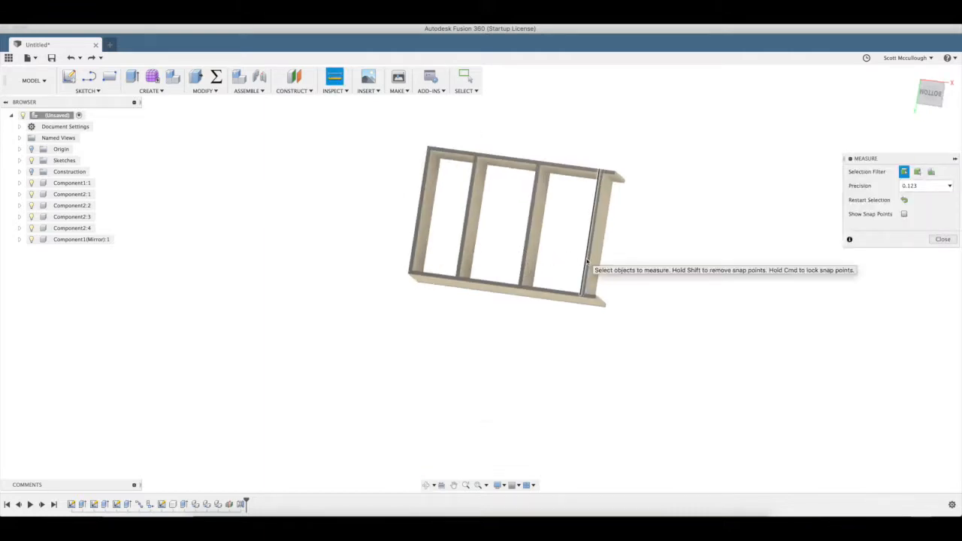
left_click(588, 262)
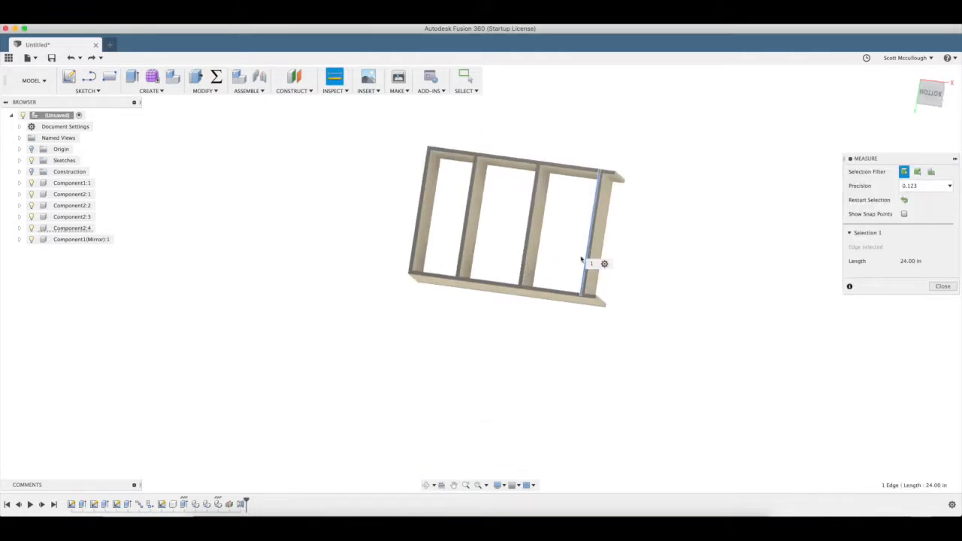
left_click(528, 254)
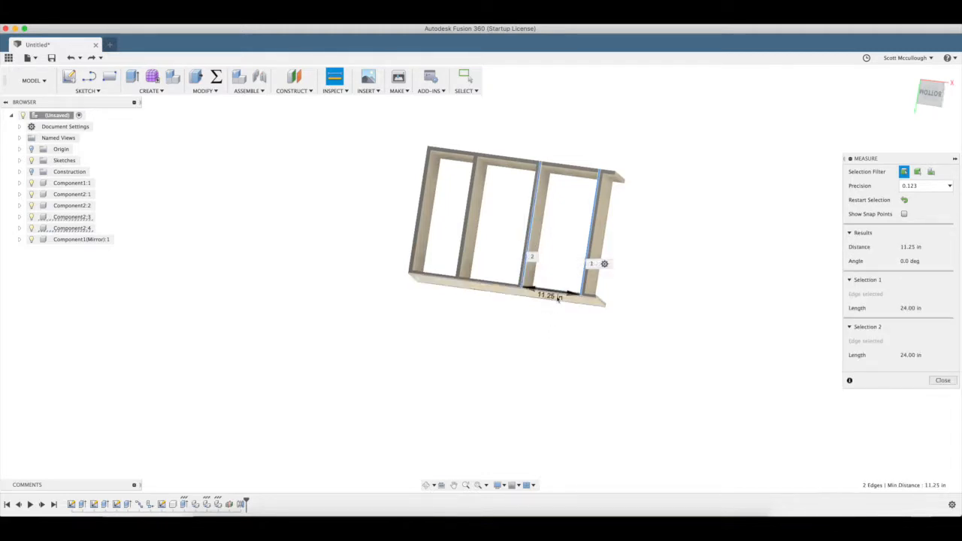
key("Escape")
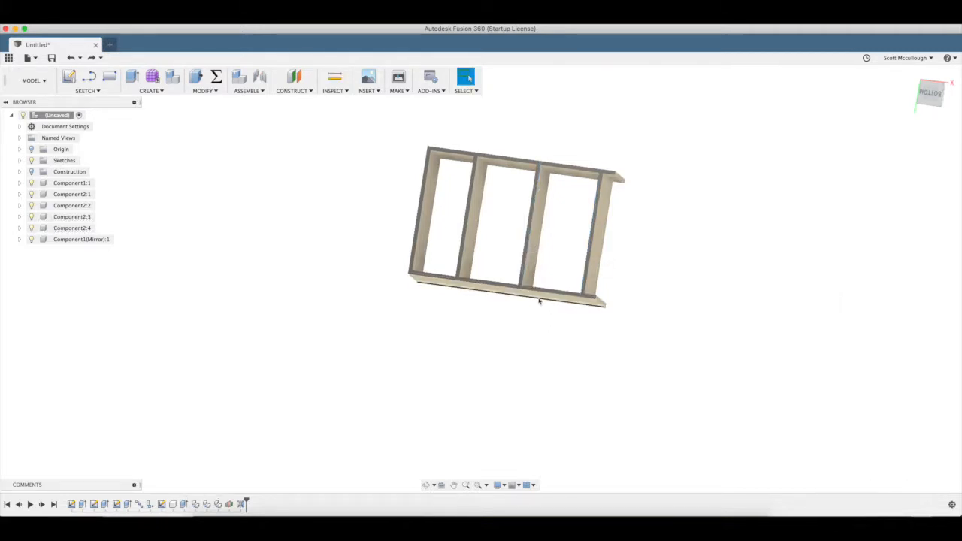
- Measure the distance between the front edges of the two middle shelves and check the top shelf's edge
key("i")
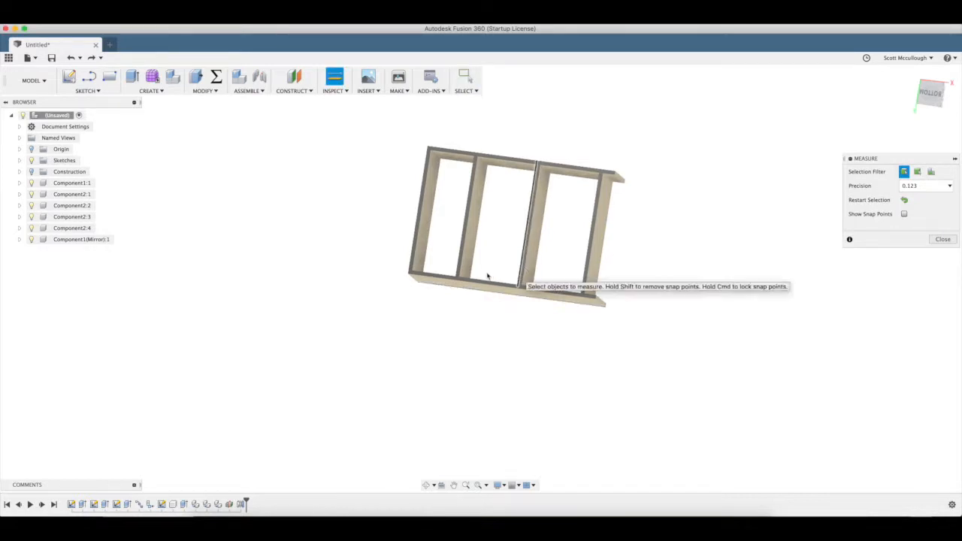
left_click(463, 270)
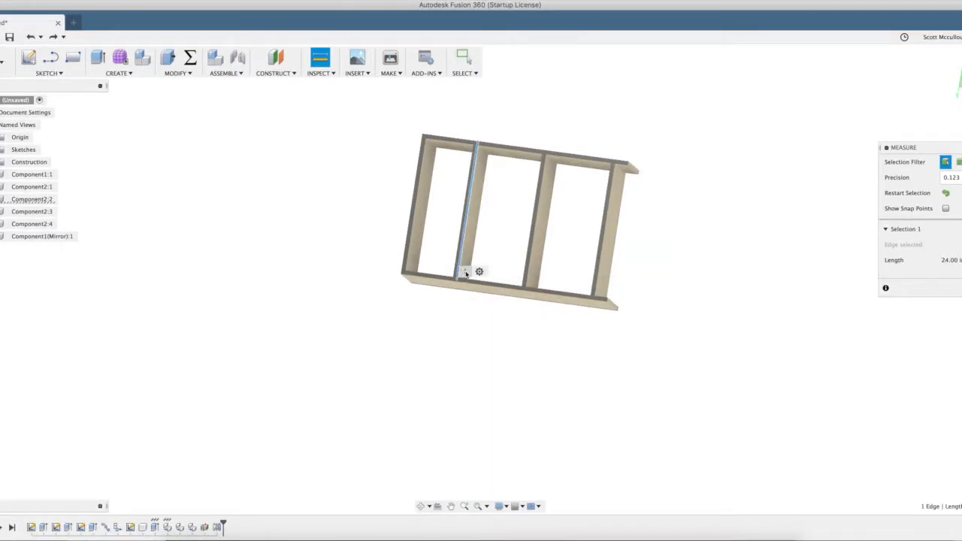
left_click(526, 261)
key("Escape")
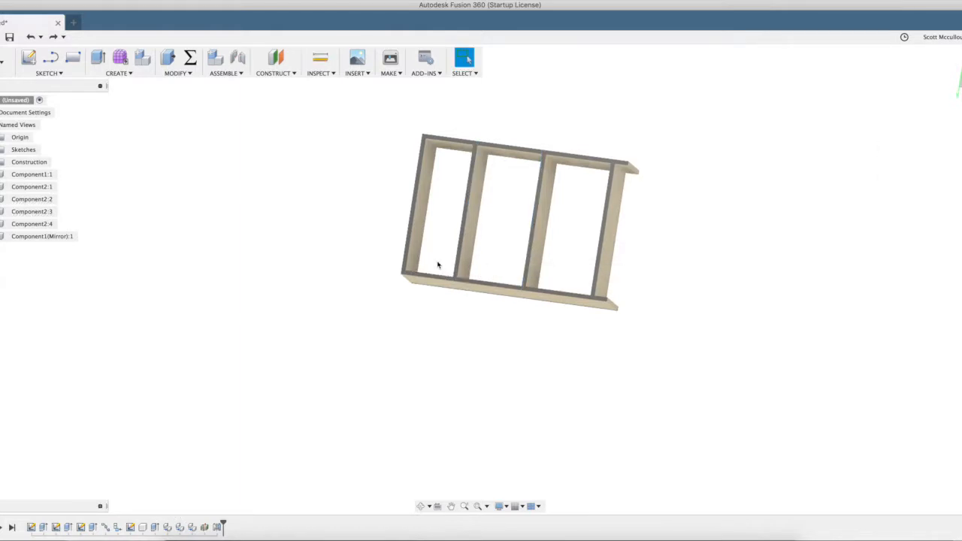
key("i")
left_click(415, 259)
key("Escape")
- Edit the dado path pattern on the side panel to a quantity of 4 with a spacing distance of 8.5 in
right_click(107, 528)
left_click(129, 438)
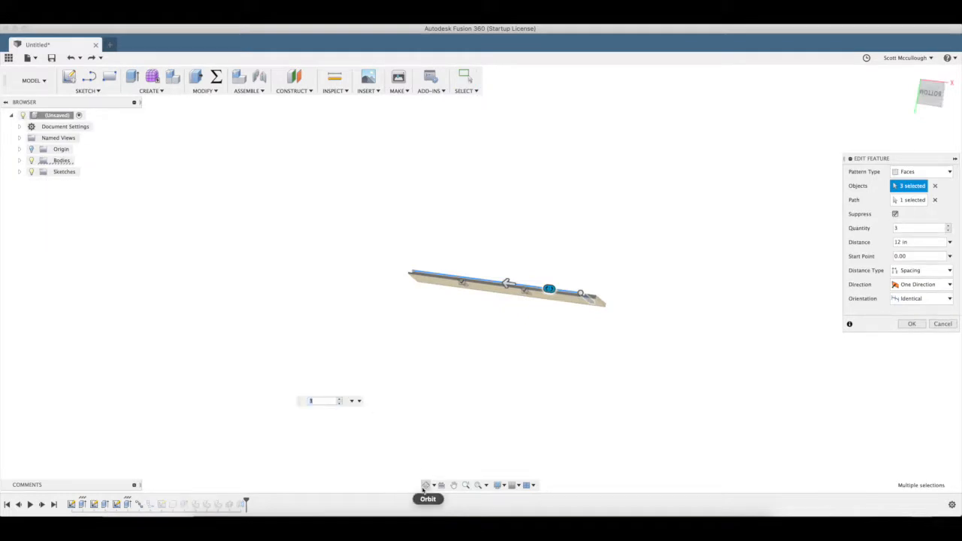
left_click(426, 486)
left_click_drag(436, 348, 465, 370)
scroll(505, 294, "up", 5)
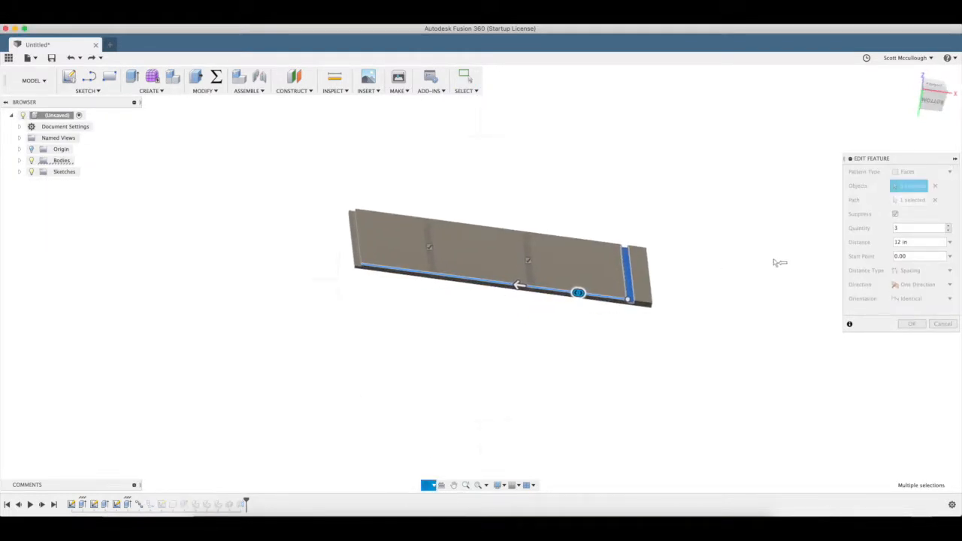
key("Escape")
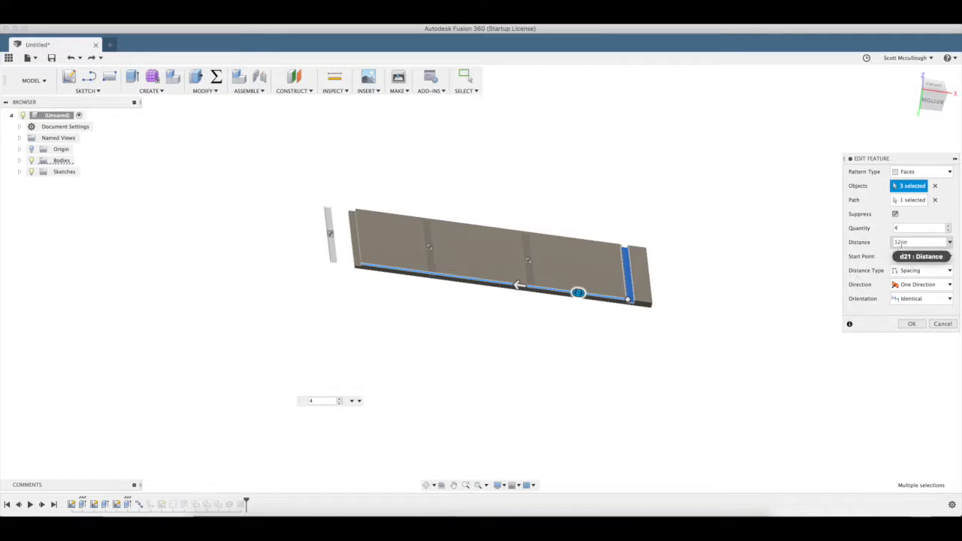
left_click_drag(902, 242, 889, 243)
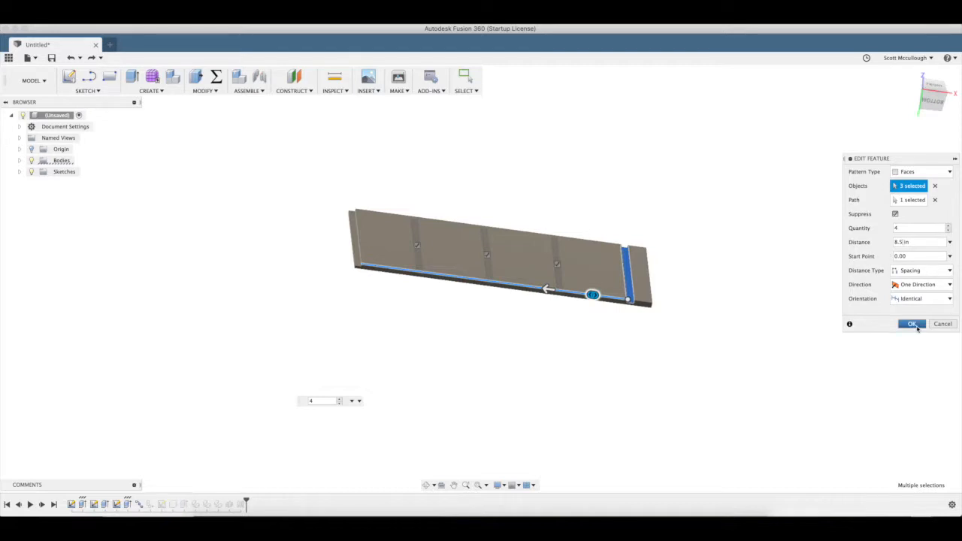
left_click(911, 324)
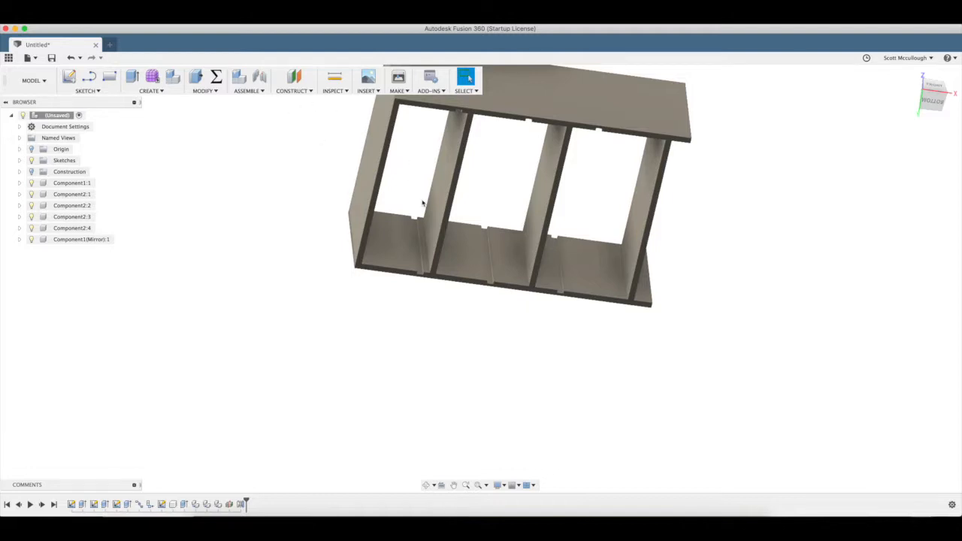
- Add a rigid joint seating the front corner of the shelf nearest the top in the corner of the uppermost patterned dado
scroll(434, 243, "up", 1)
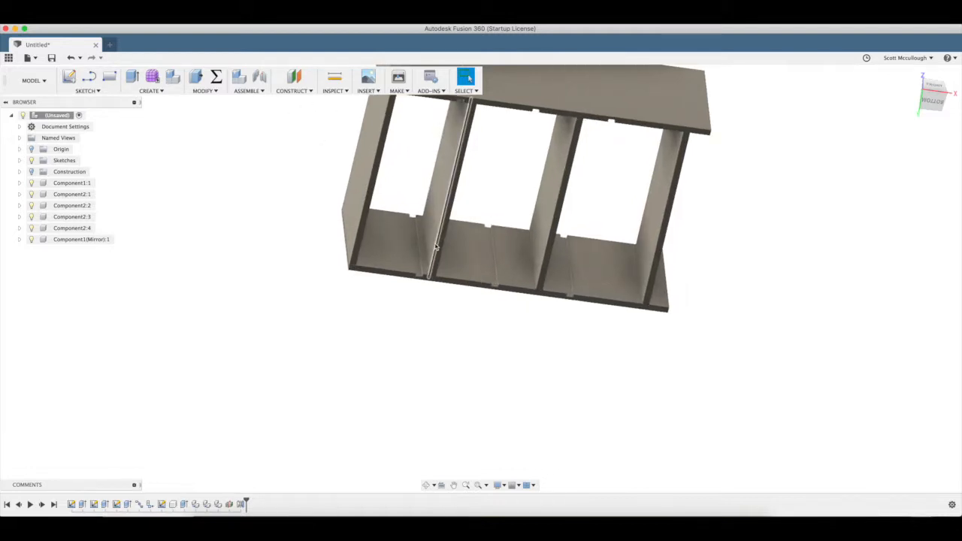
left_click(248, 91)
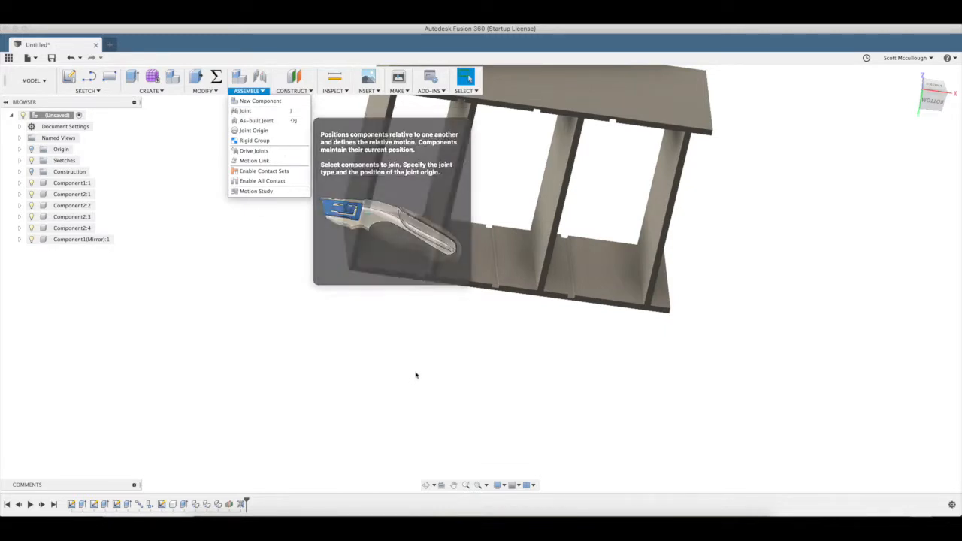
left_click(246, 110)
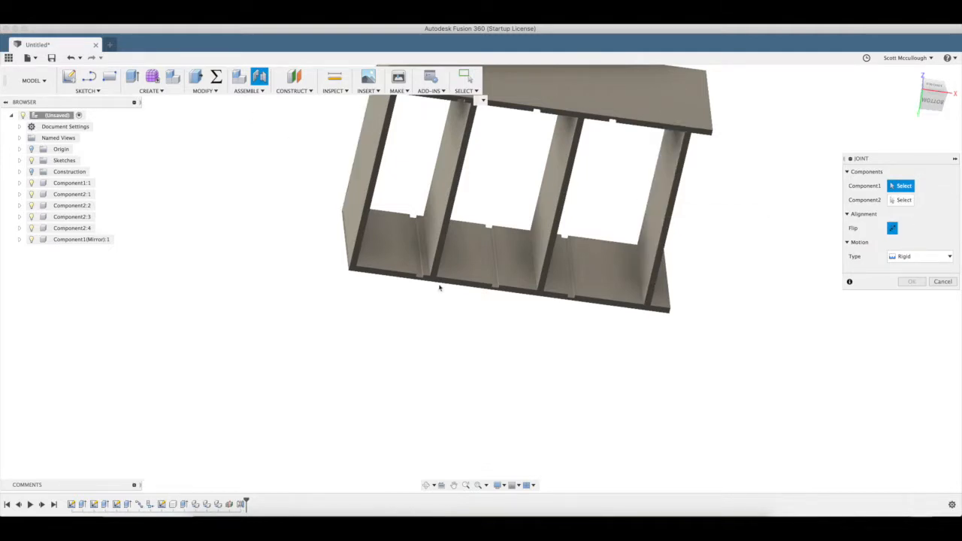
scroll(443, 240, "up", 2)
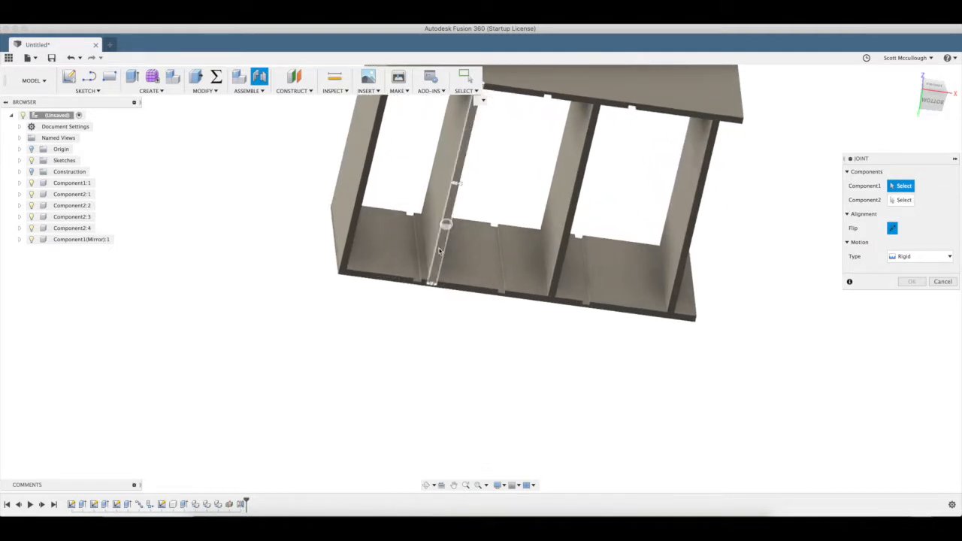
scroll(432, 276, "up", 8)
scroll(431, 281, "up", 5)
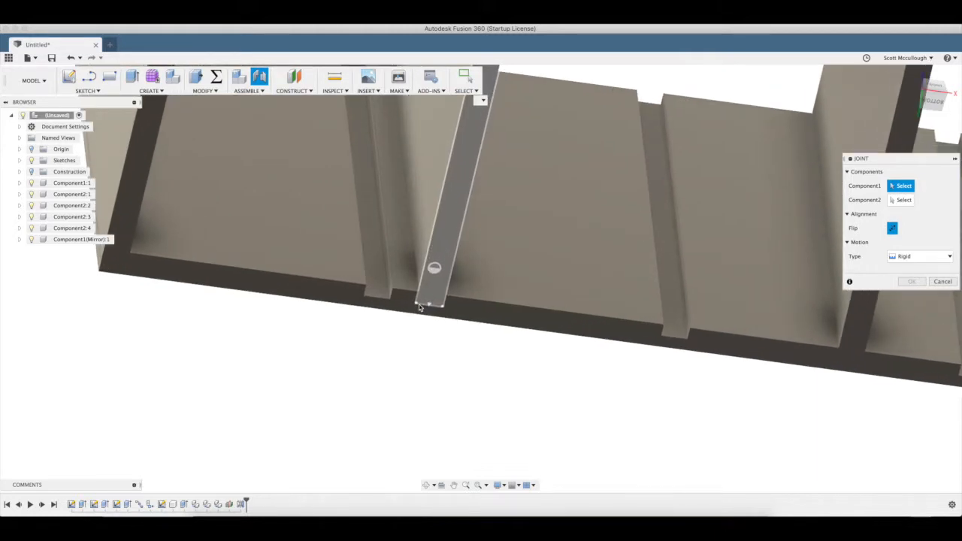
scroll(425, 301, "up", 1)
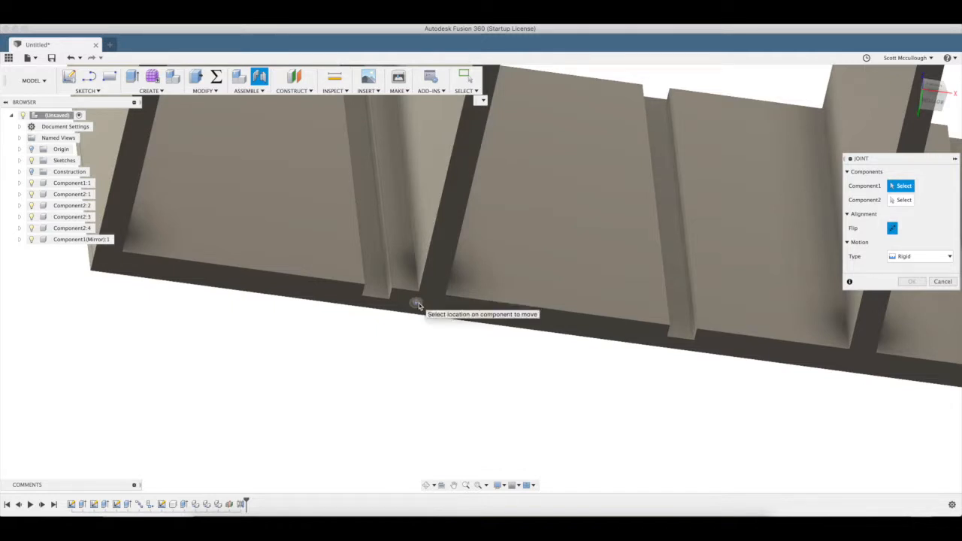
left_click(419, 305)
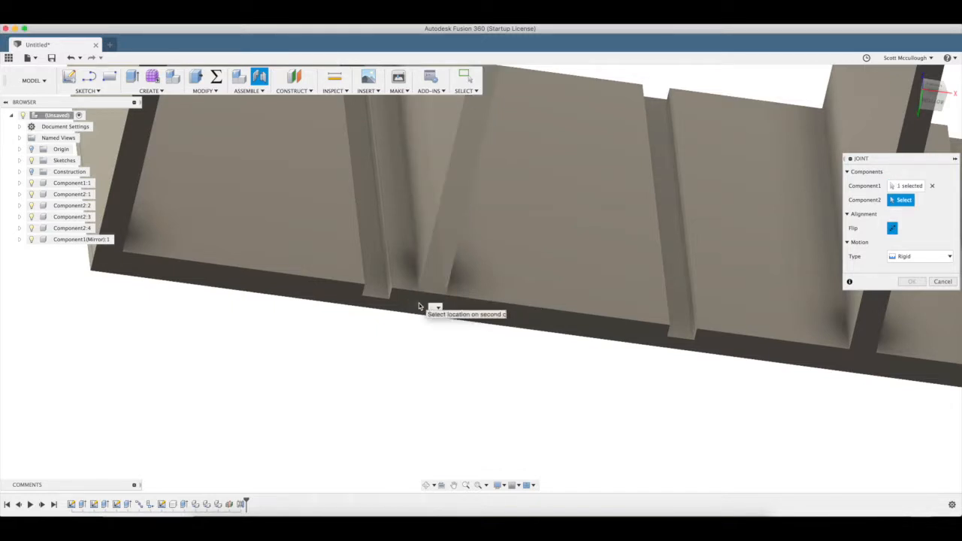
left_click(363, 298)
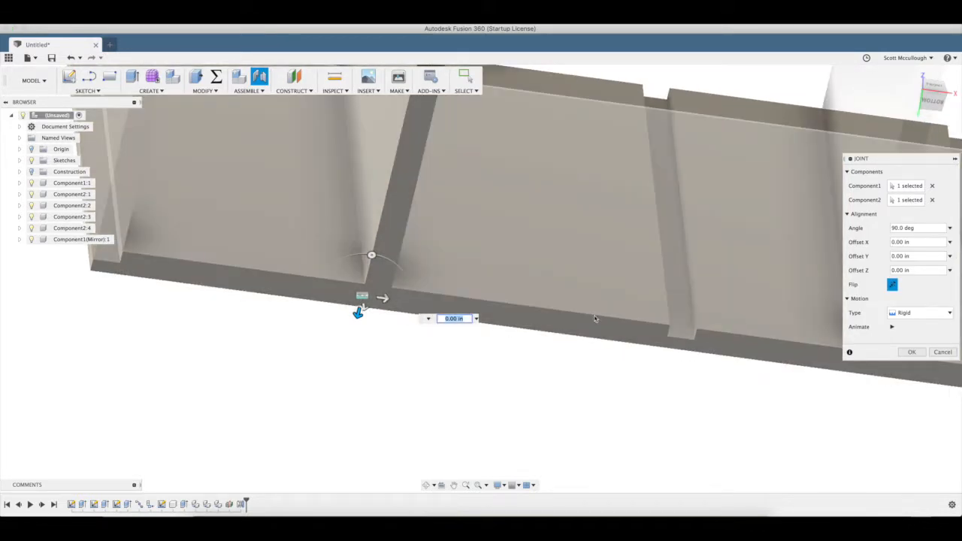
left_click(909, 352)
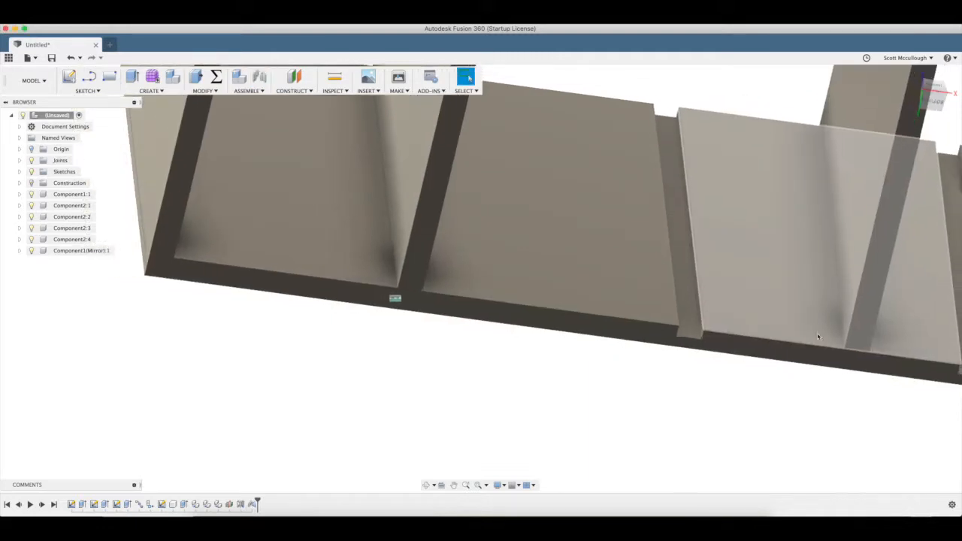
- Add a rigid joint seating the front corner of the next shelf down in the corner of the middle patterned dado
scroll(819, 336, "down", 3)
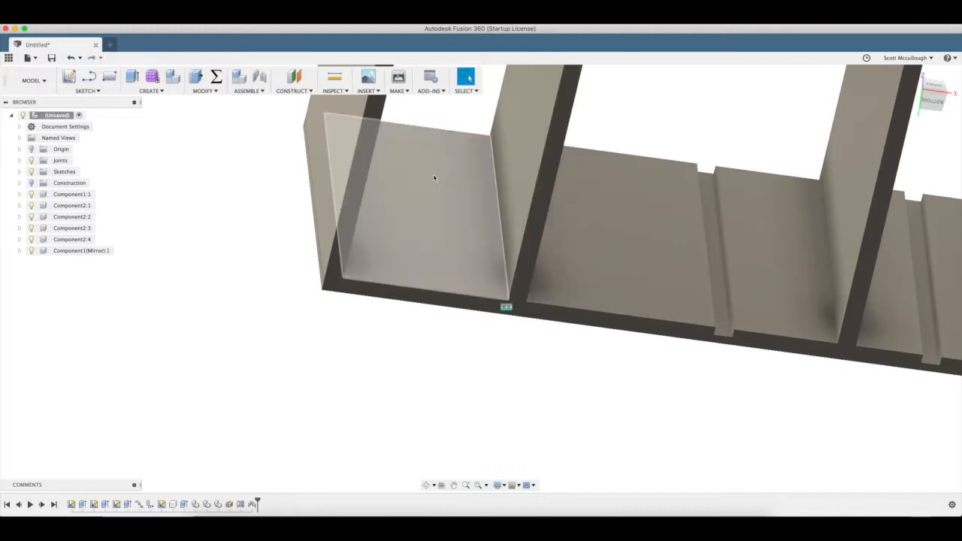
key("e")
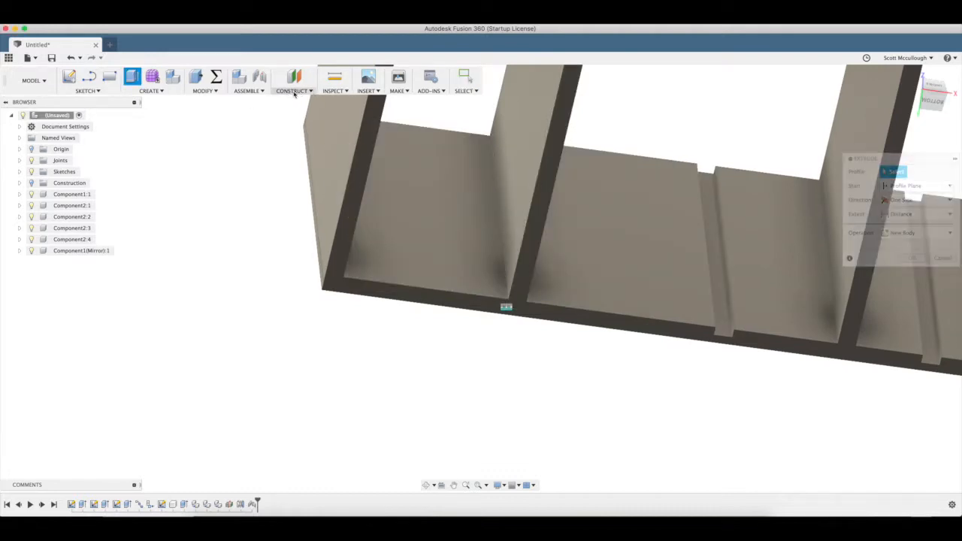
key("Escape")
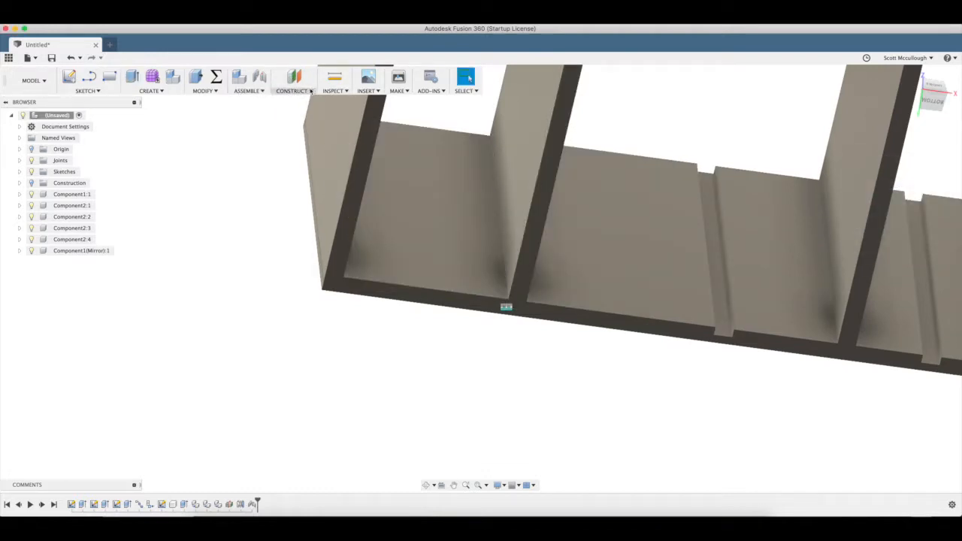
left_click(259, 91)
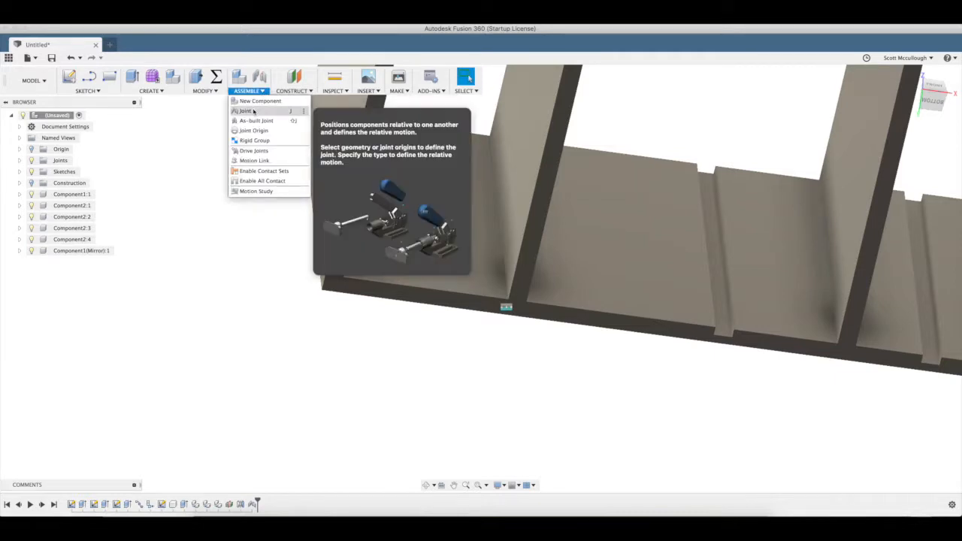
left_click(248, 111)
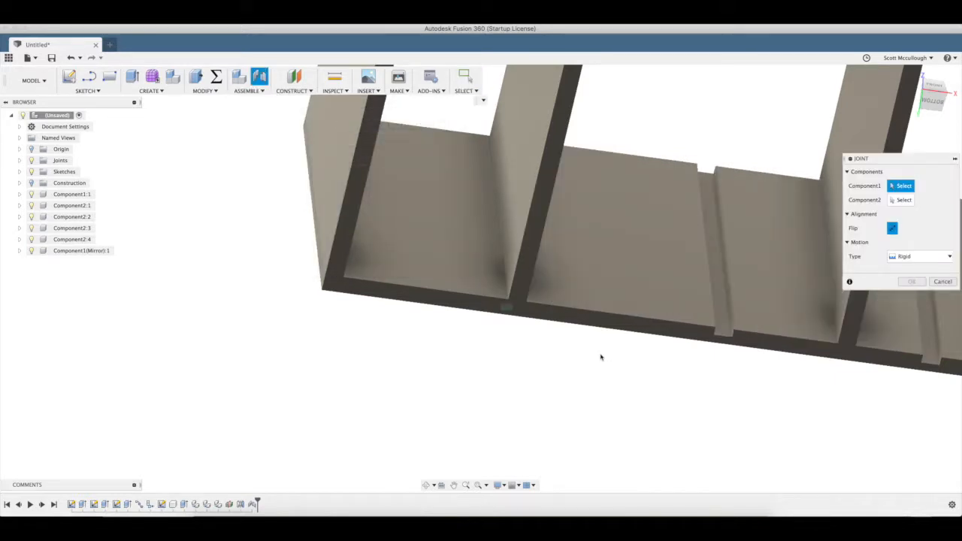
left_click(454, 485)
left_click_drag(651, 404, 341, 373)
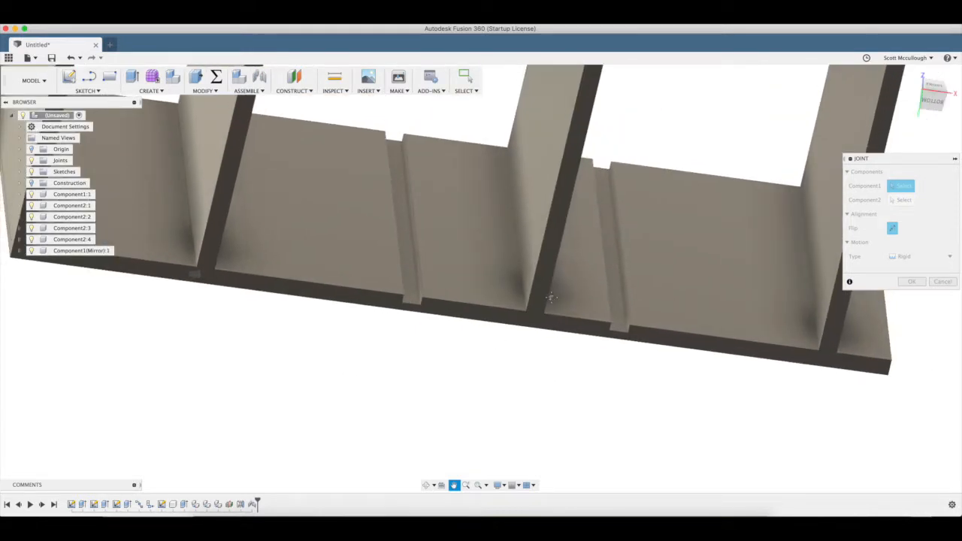
scroll(542, 302, "up", 2)
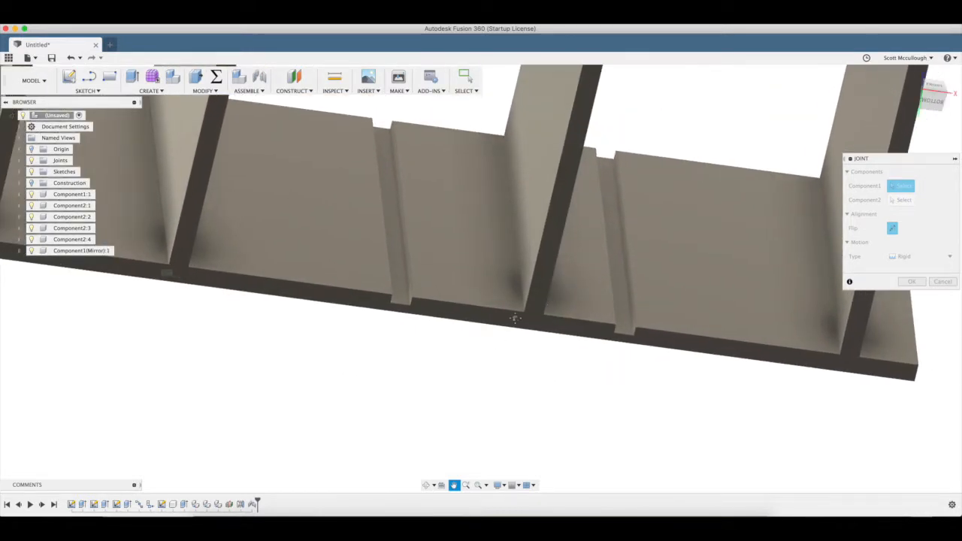
key("Escape")
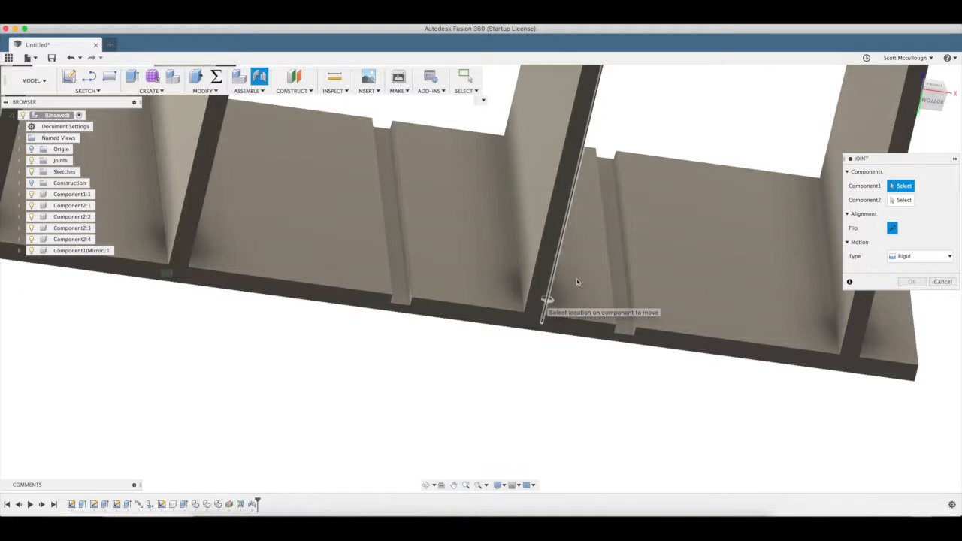
left_click(524, 322)
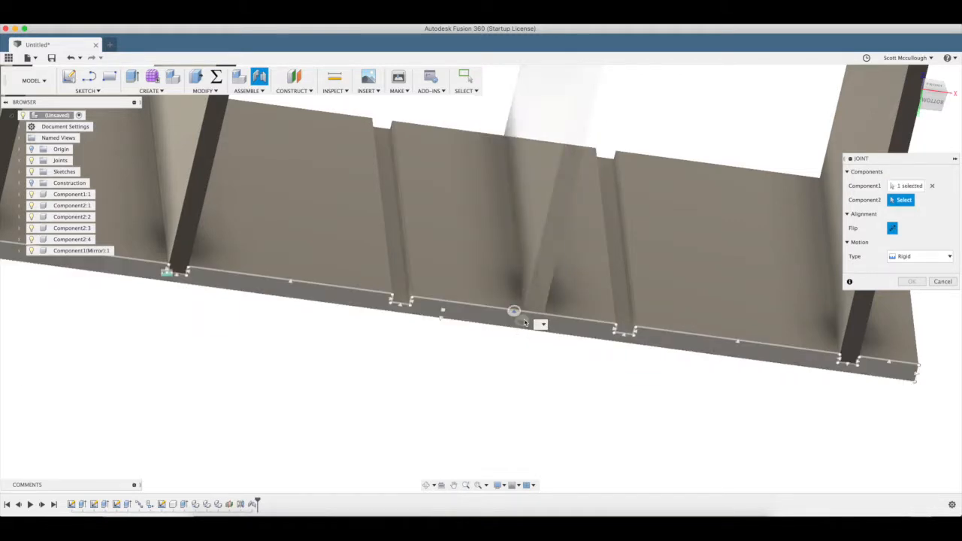
left_click(391, 304)
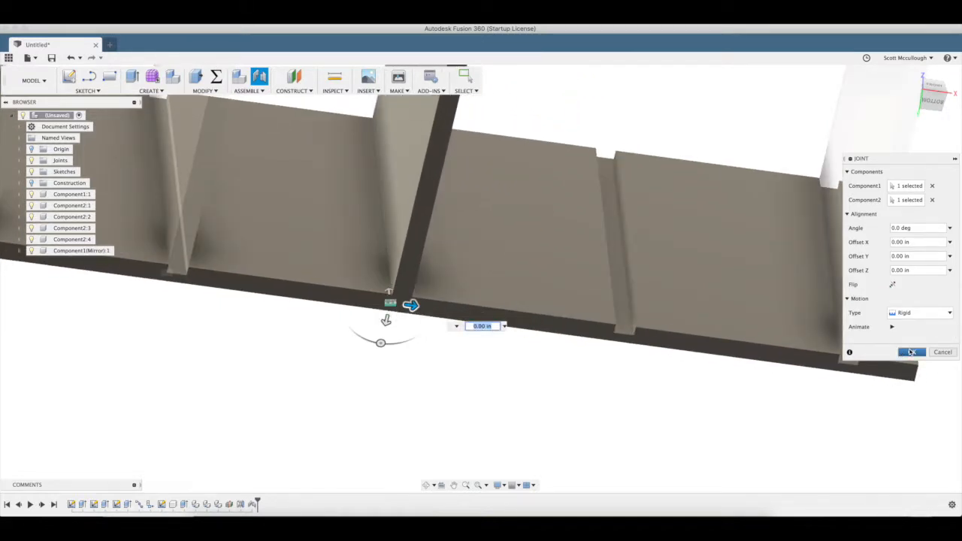
left_click(911, 351)
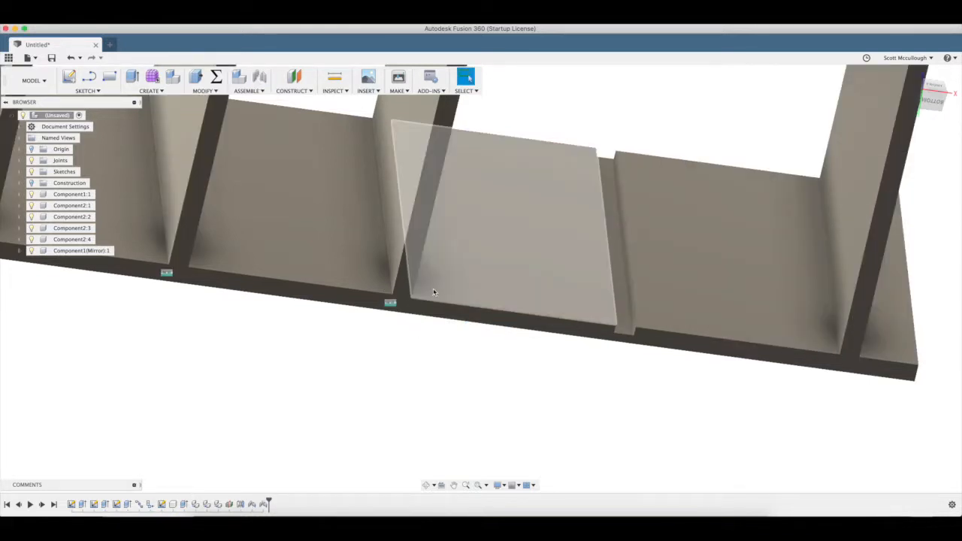
- Copy the shelf in the middle patterned dado point to point into the empty dado above the bottom shelf, matching their front corners
key("m")
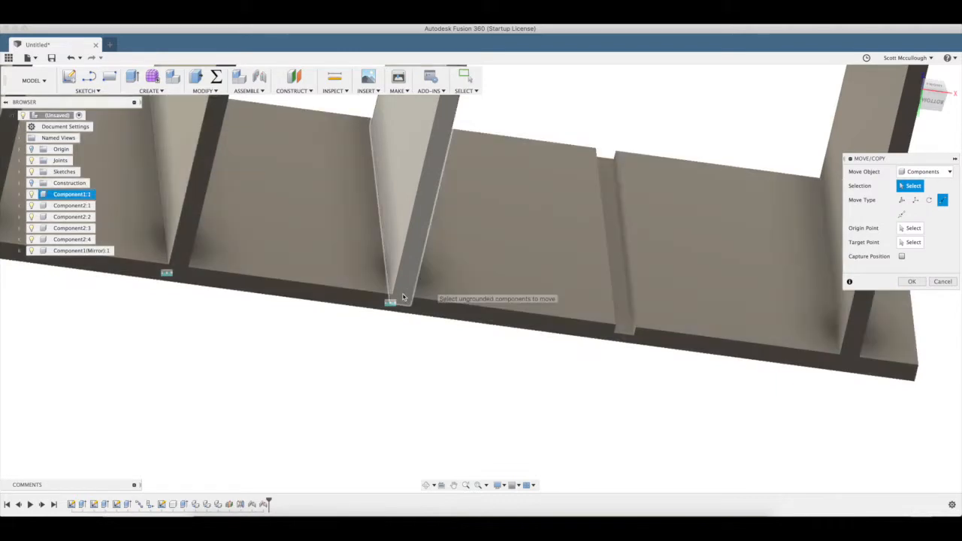
left_click(407, 299)
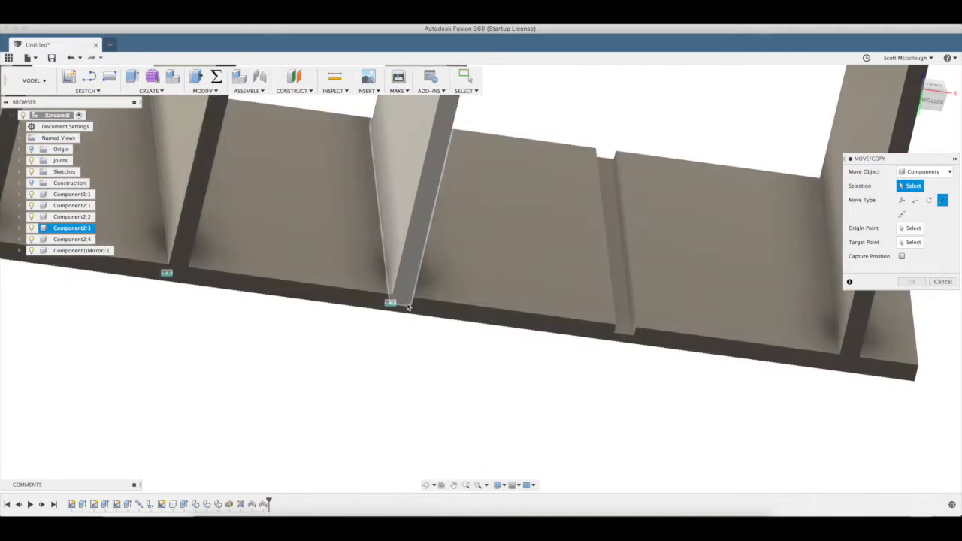
left_click(636, 328)
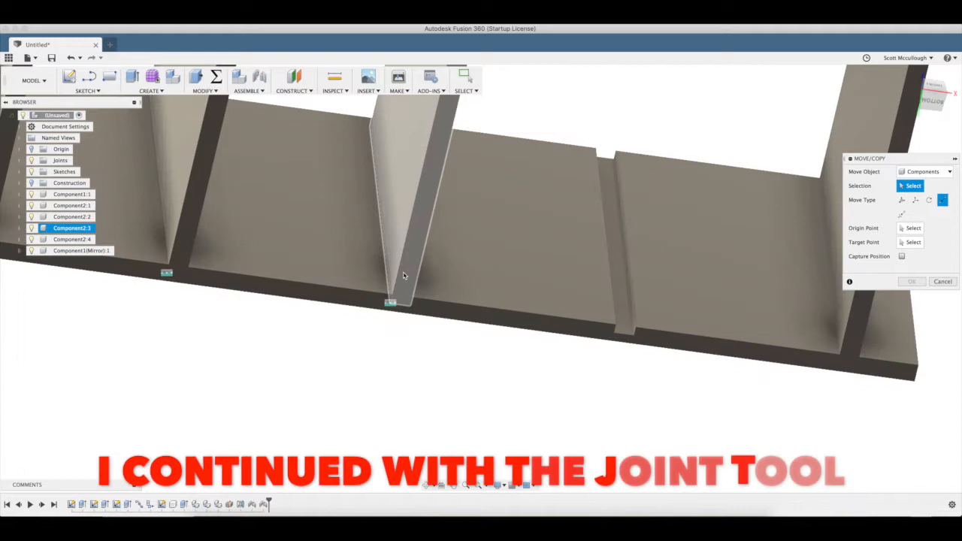
left_click(403, 273)
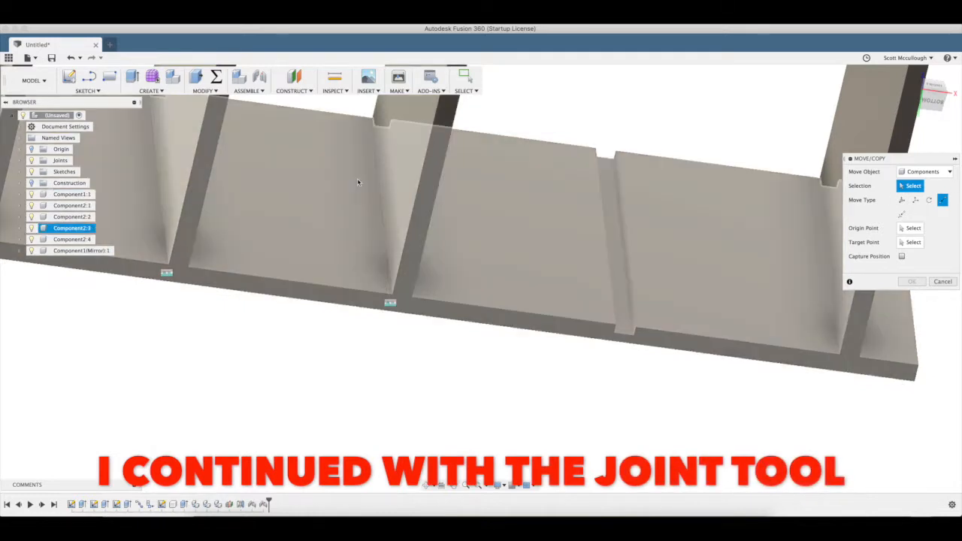
left_click(415, 120)
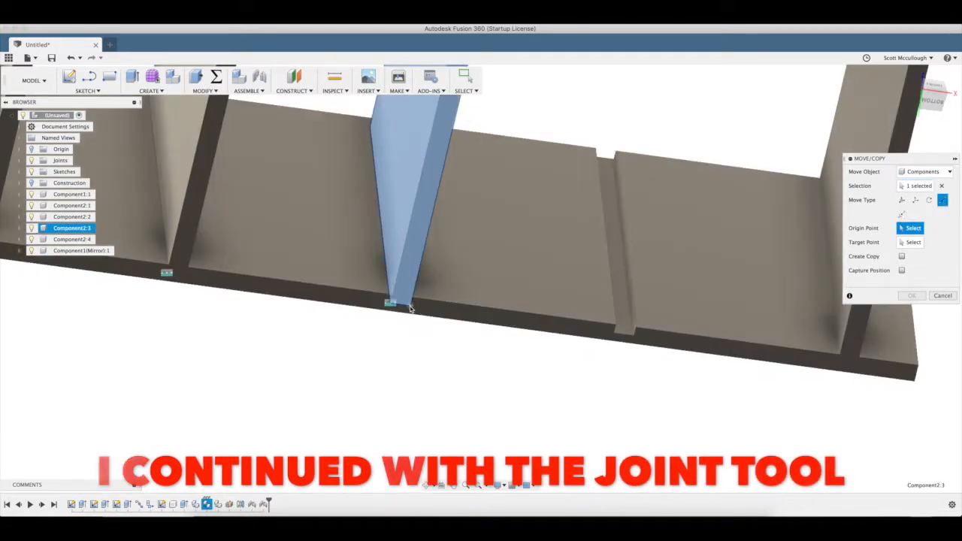
left_click(411, 308)
left_click(614, 332)
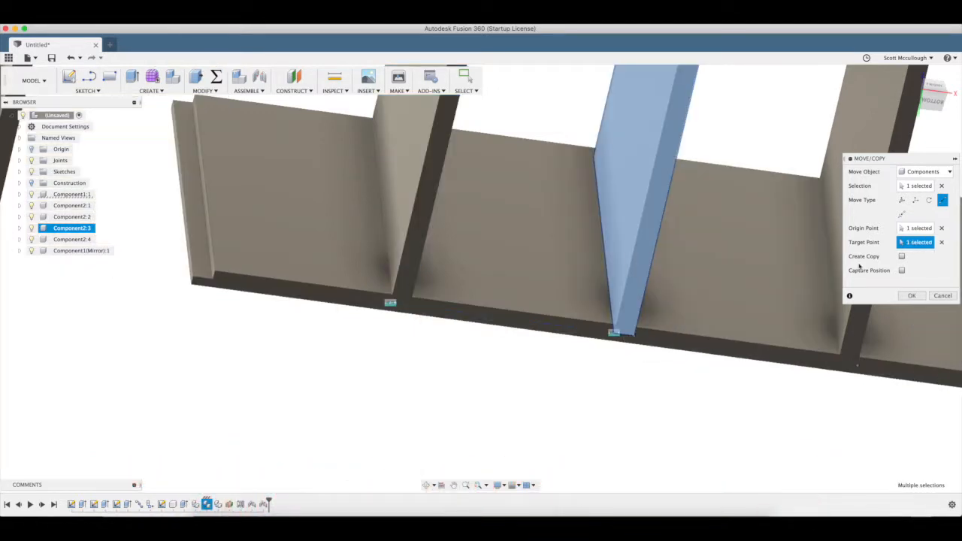
left_click(902, 256)
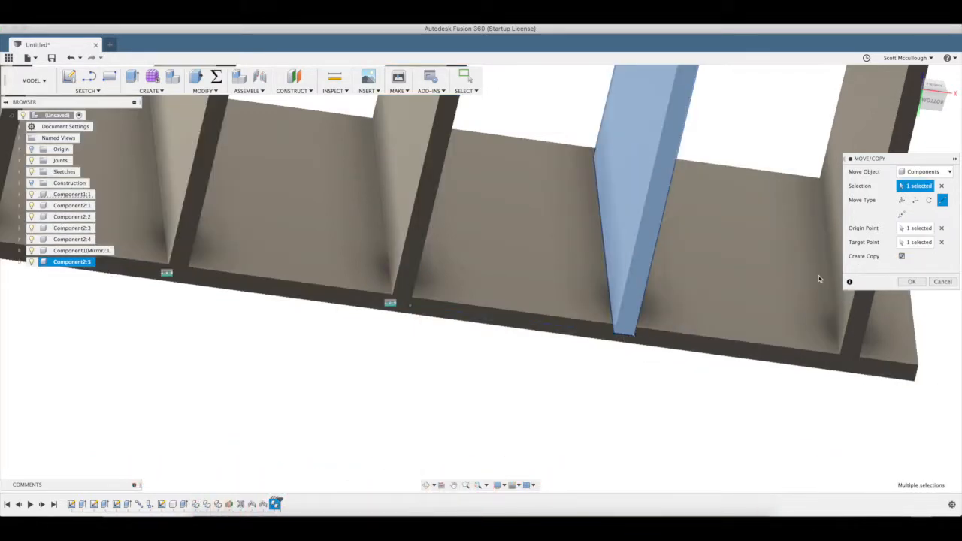
left_click(913, 284)
scroll(289, 252, "down", 5)
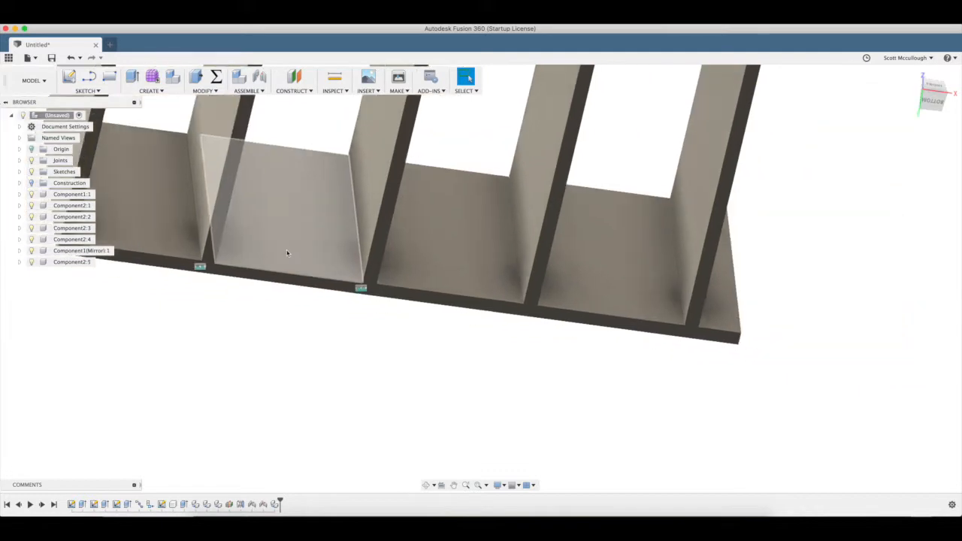
key("j")
scroll(481, 274, "up", 2)
scroll(456, 295, "up", 5)
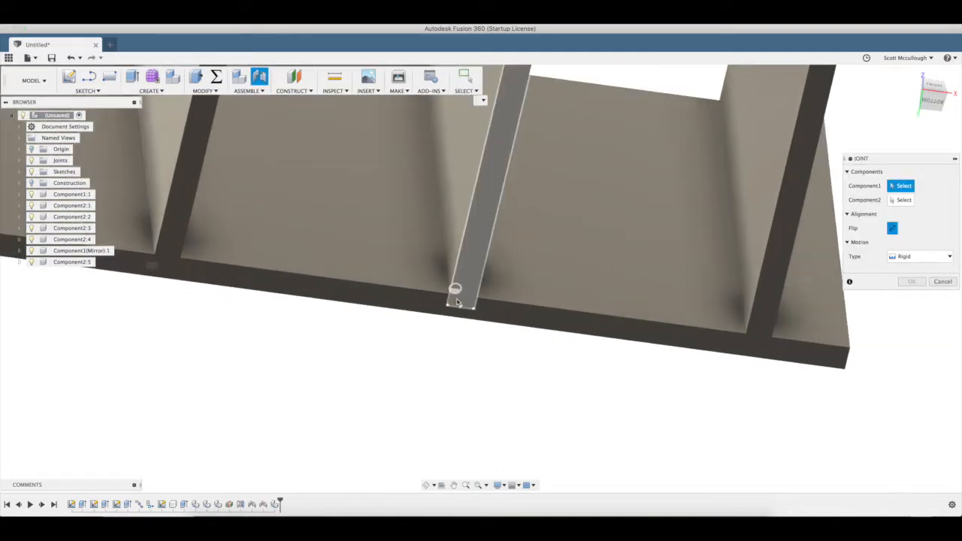
scroll(458, 303, "up", 1)
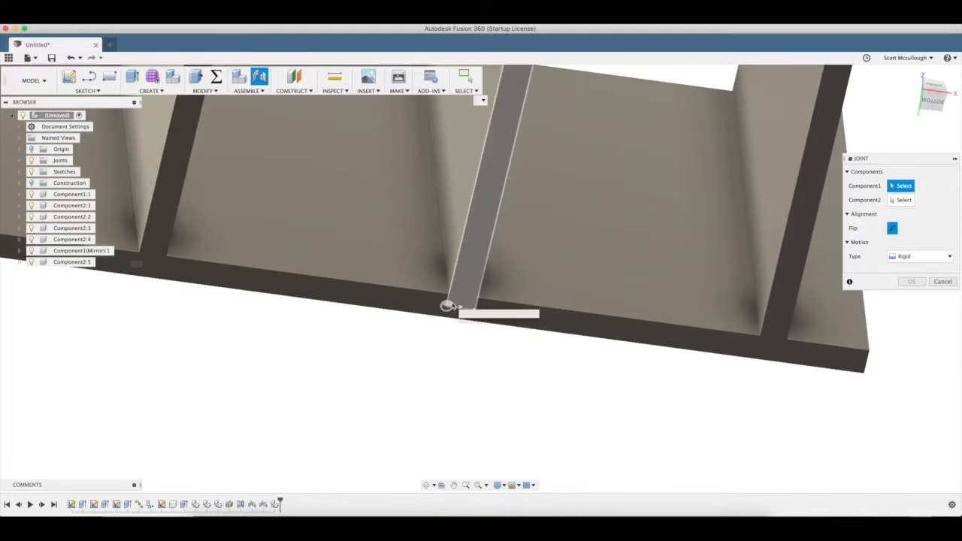
left_click(453, 306)
scroll(451, 304, "up", 5)
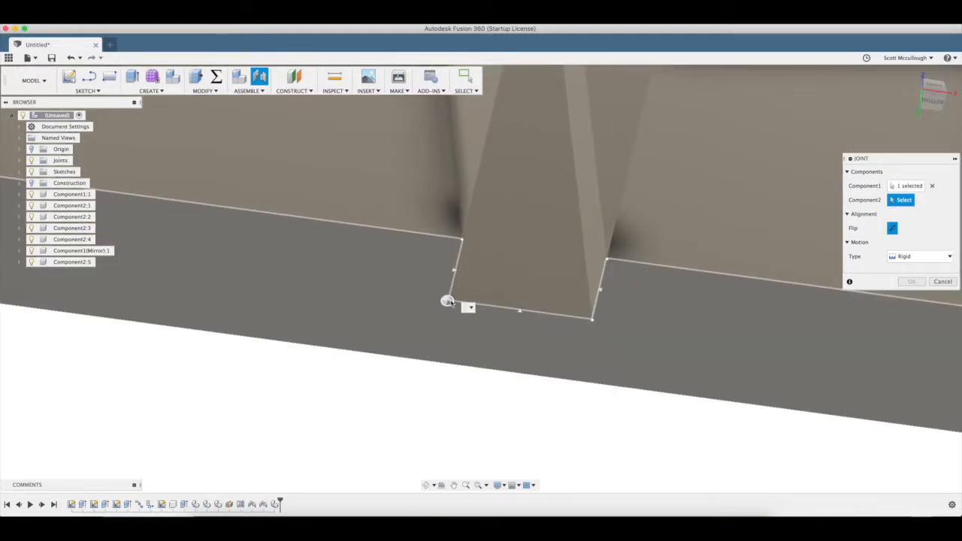
left_click(448, 302)
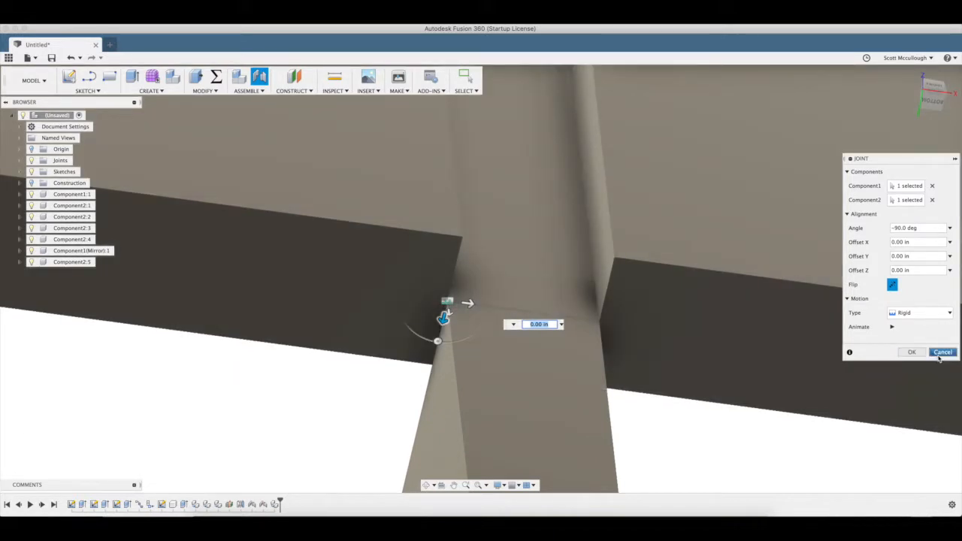
left_click(941, 354)
- Move the copied shelf -0.40 in along Y out of its dado to expose the dado's corner, and capture the position
key("m")
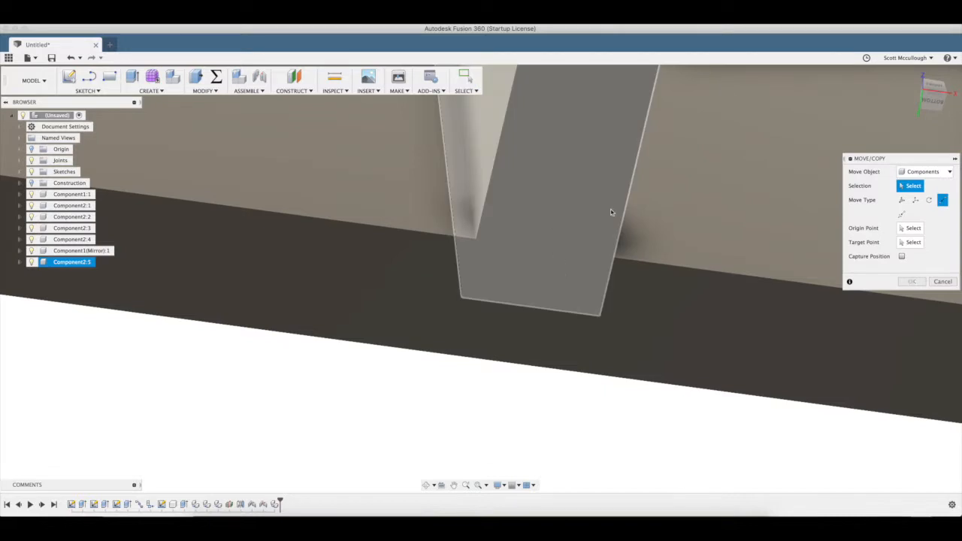
left_click(902, 199)
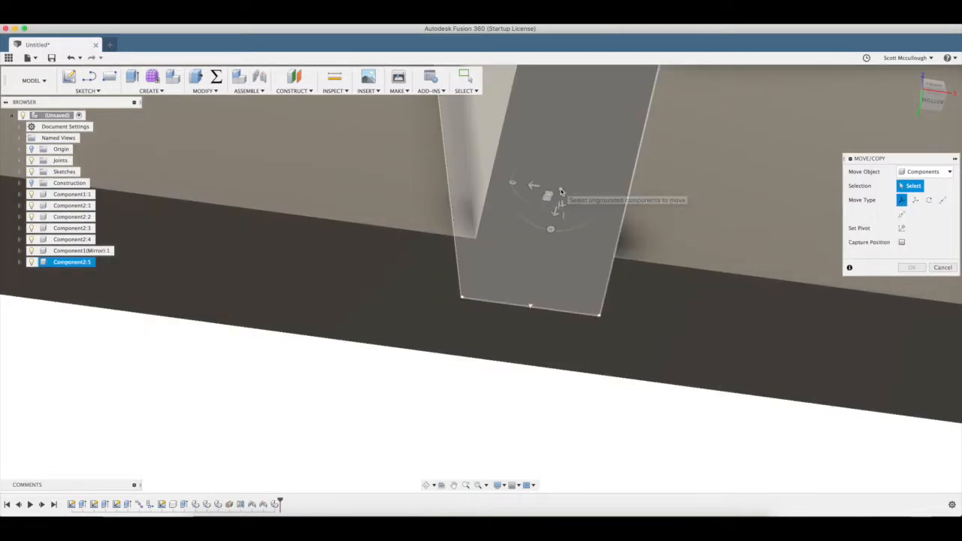
left_click(558, 197)
left_click_drag(550, 206, 592, 163)
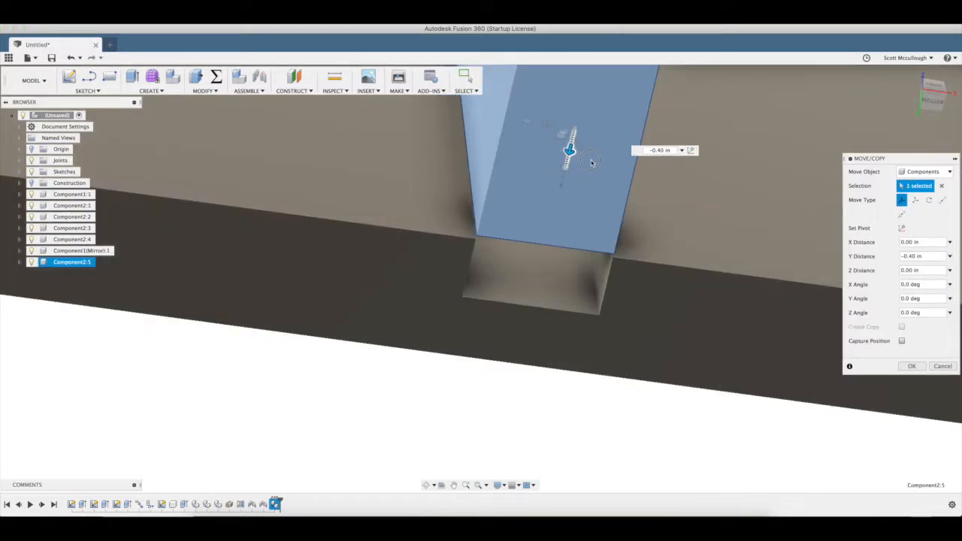
left_click(911, 367)
key("j")
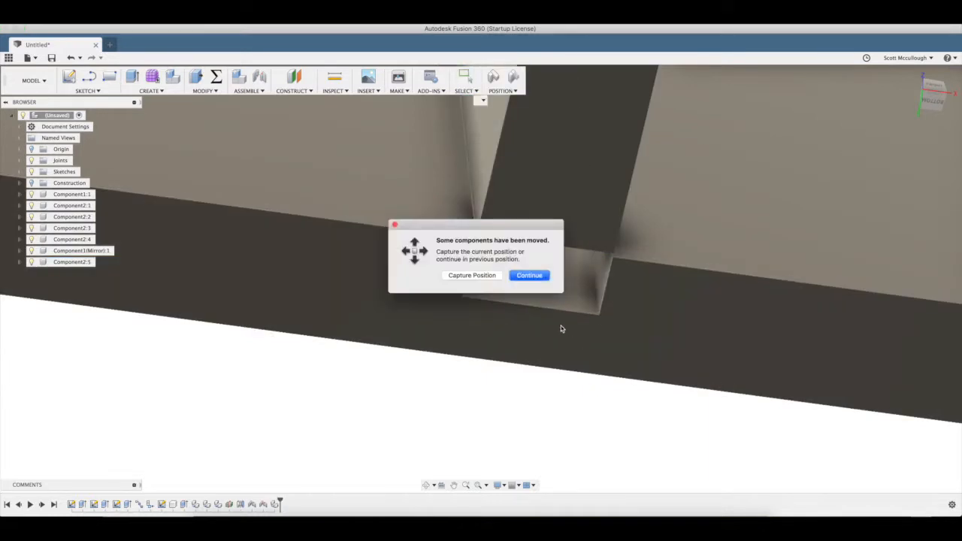
left_click(481, 277)
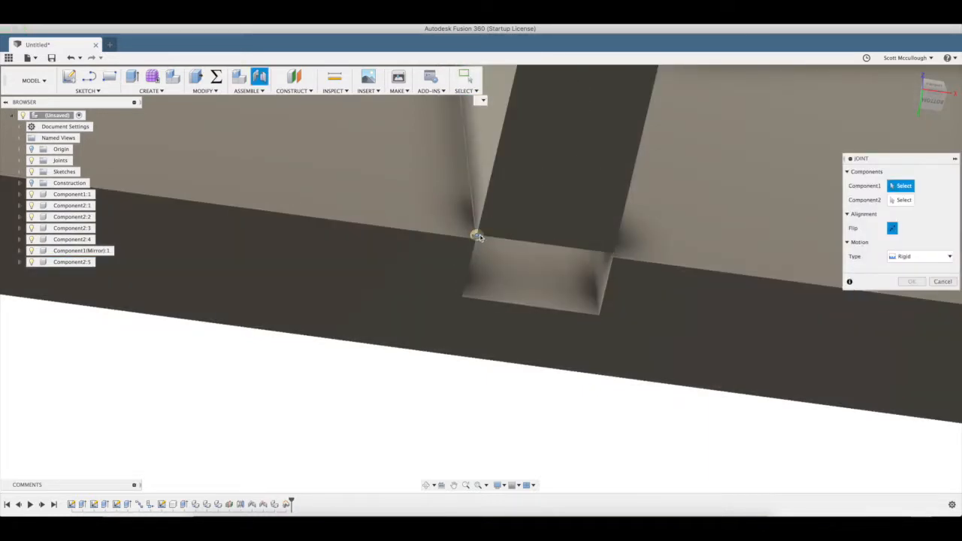
- Add a rigid joint seating the front corner of the copied shelf in the corner of its dado
left_click(478, 236)
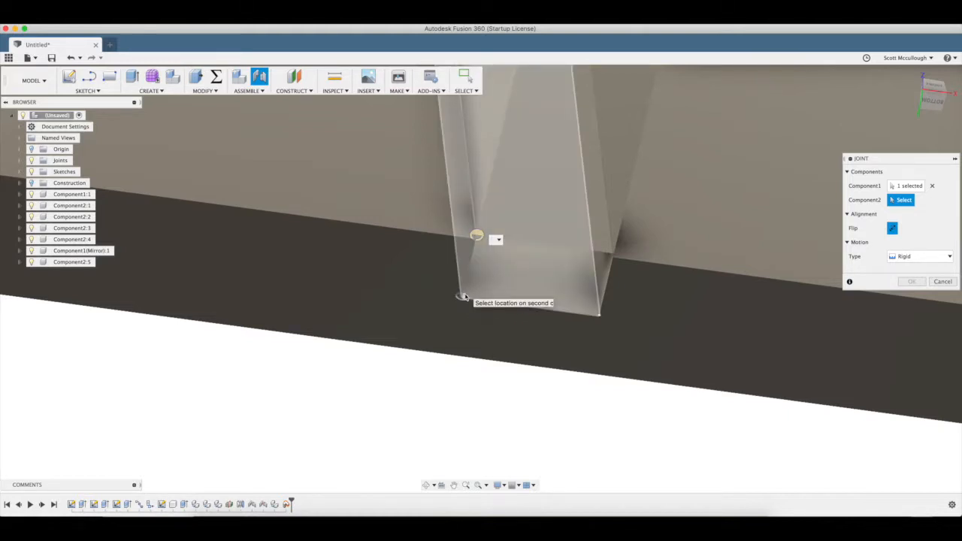
left_click(463, 300)
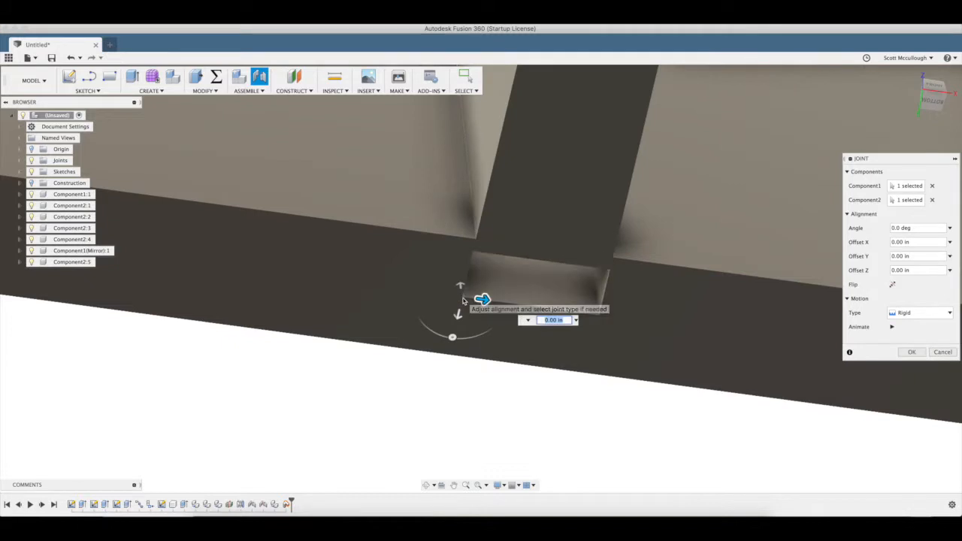
left_click(912, 352)
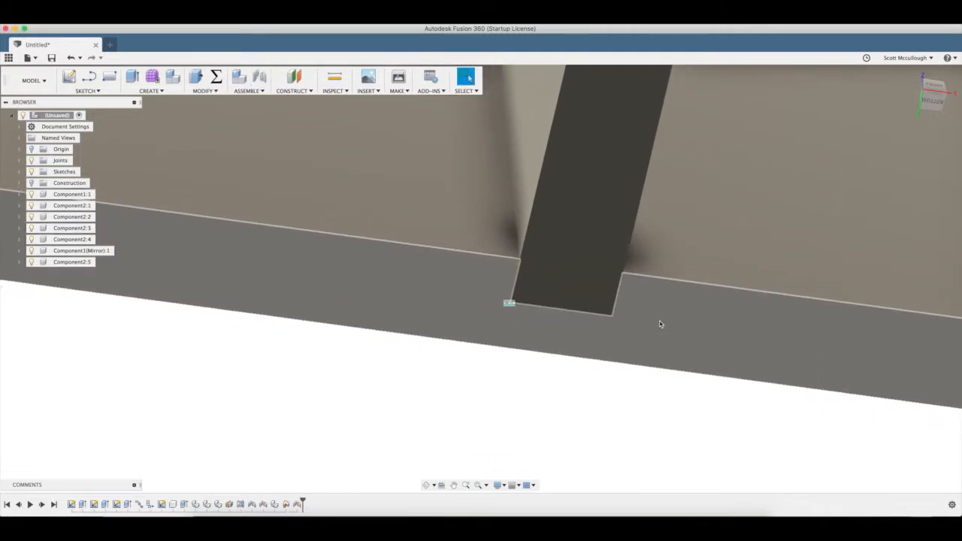
- Move the bottom shelf partly out of its dado to expose the dado's corner, and capture the position
left_click(454, 485)
left_click_drag(730, 393, 491, 386)
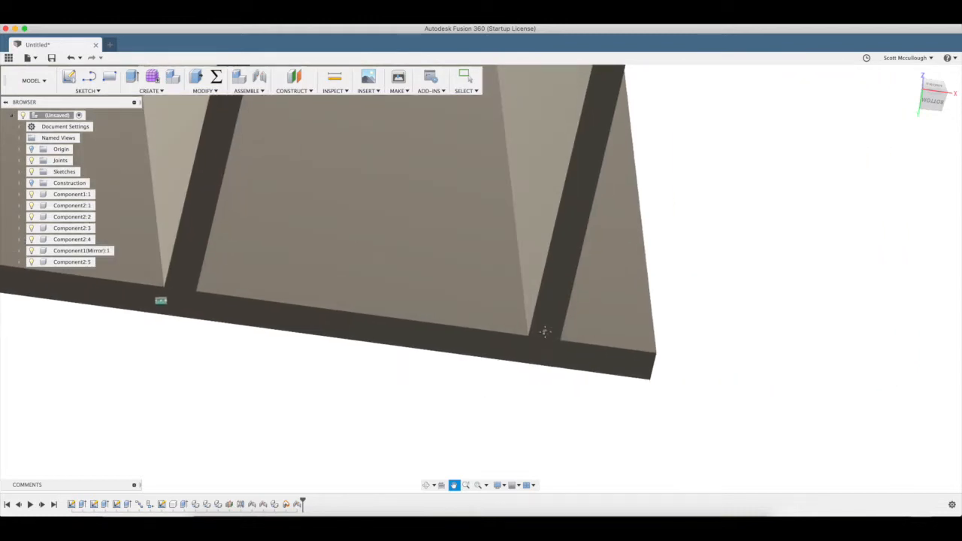
scroll(542, 331, "up", 5)
key("Escape")
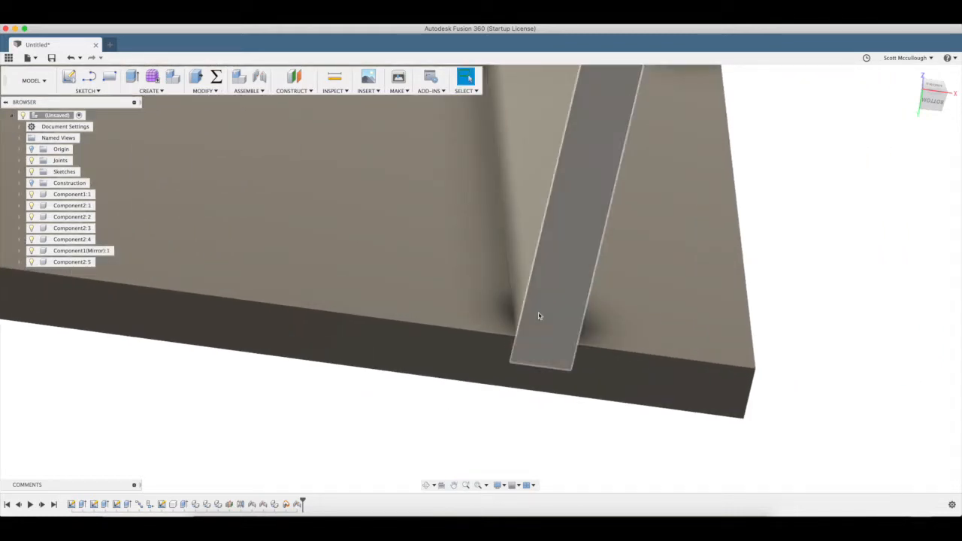
left_click(539, 316)
key("m")
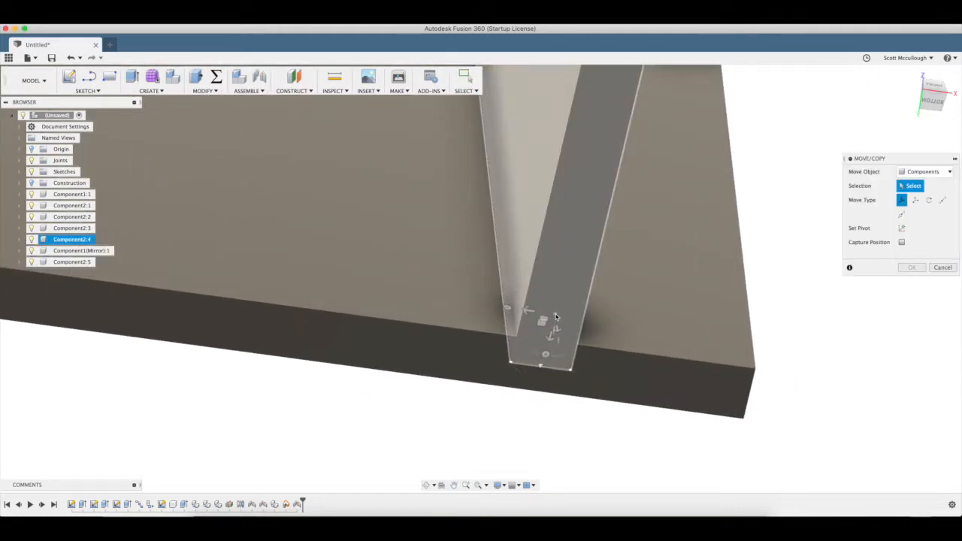
left_click(532, 359)
left_click_drag(534, 360, 546, 310)
left_click(912, 366)
left_click(474, 275)
- Add a rigid joint seating the front corner of the bottom shelf in the corner of the lowest dado
key("j")
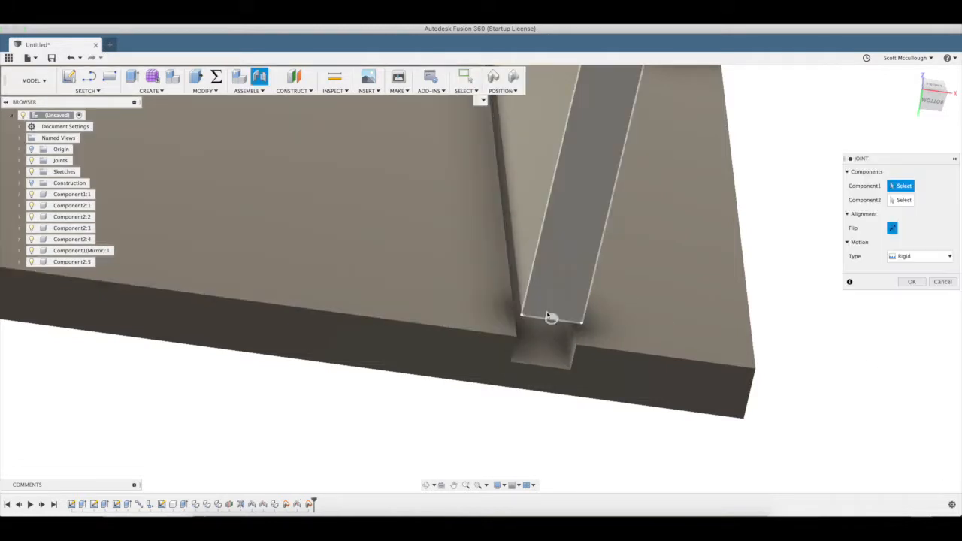
left_click(520, 314)
left_click(509, 359)
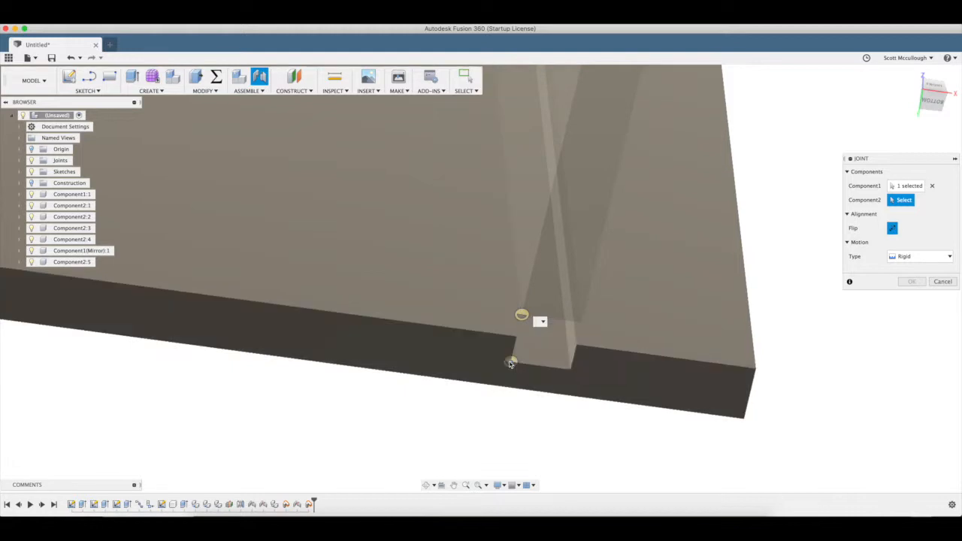
left_click(904, 357)
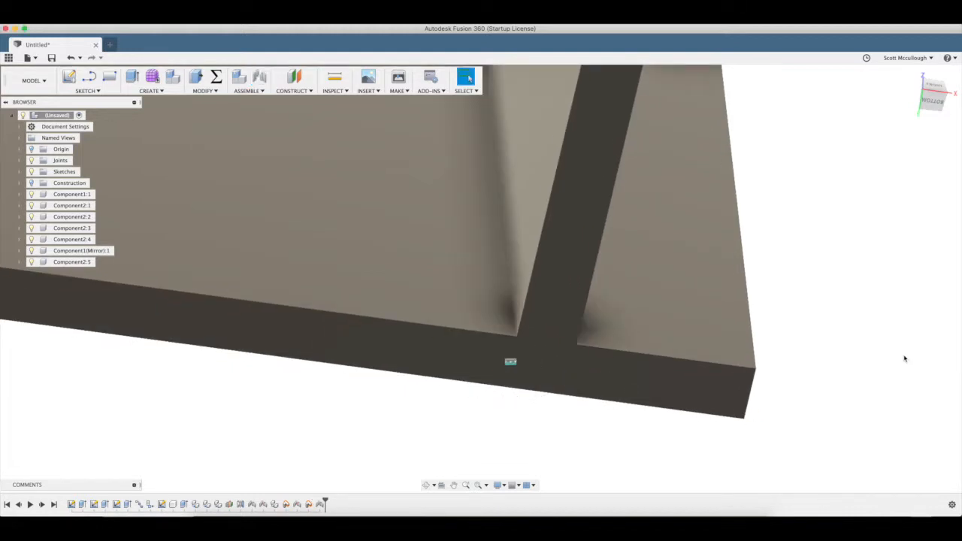
- Move the top shelf 1.50 in along X away from its rabbet at the end of the side panel, and capture the position
scroll(427, 284, "down", 10)
left_click(454, 485)
left_click_drag(310, 375, 409, 378)
scroll(409, 378, "up", 5)
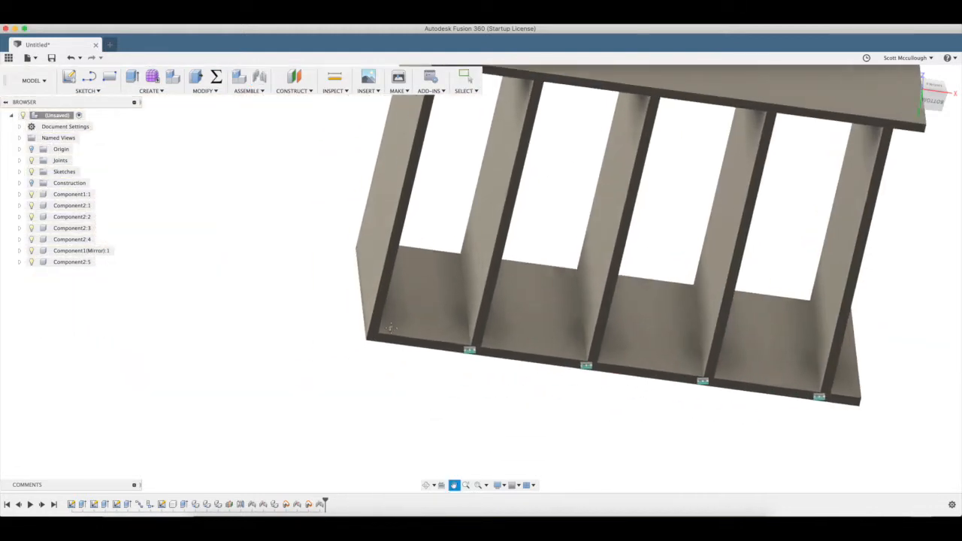
key("j")
key("Escape")
key("m")
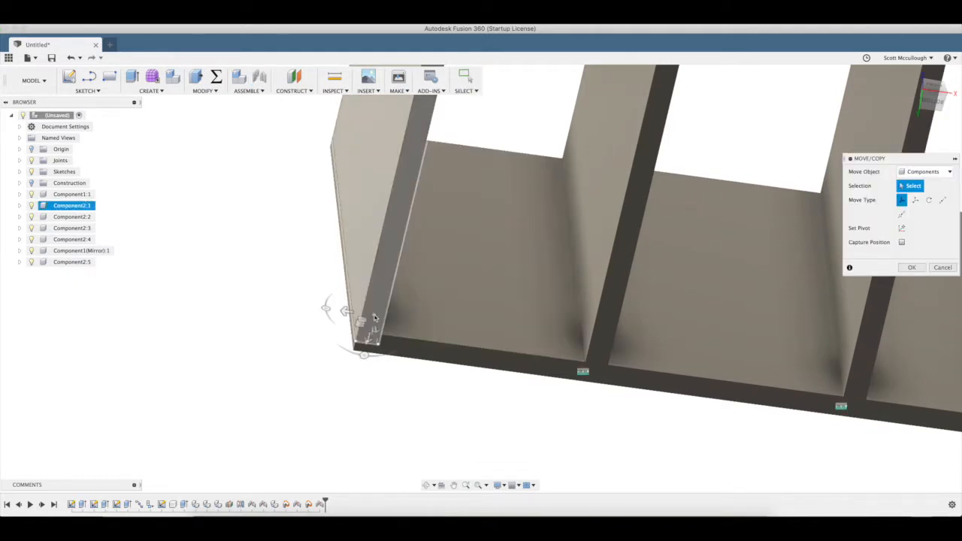
left_click(335, 313)
left_click_drag(347, 318, 306, 315)
key("Return")
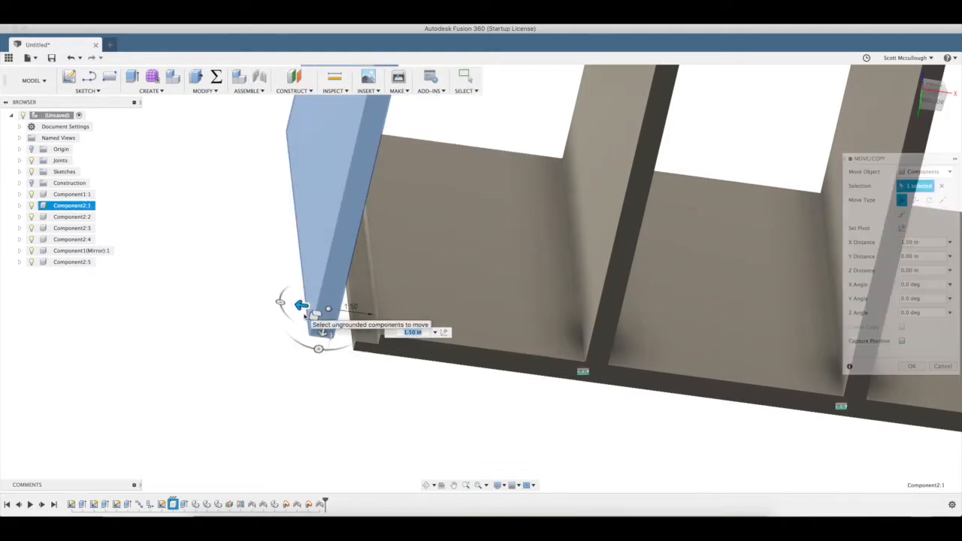
key("j")
key("Return")
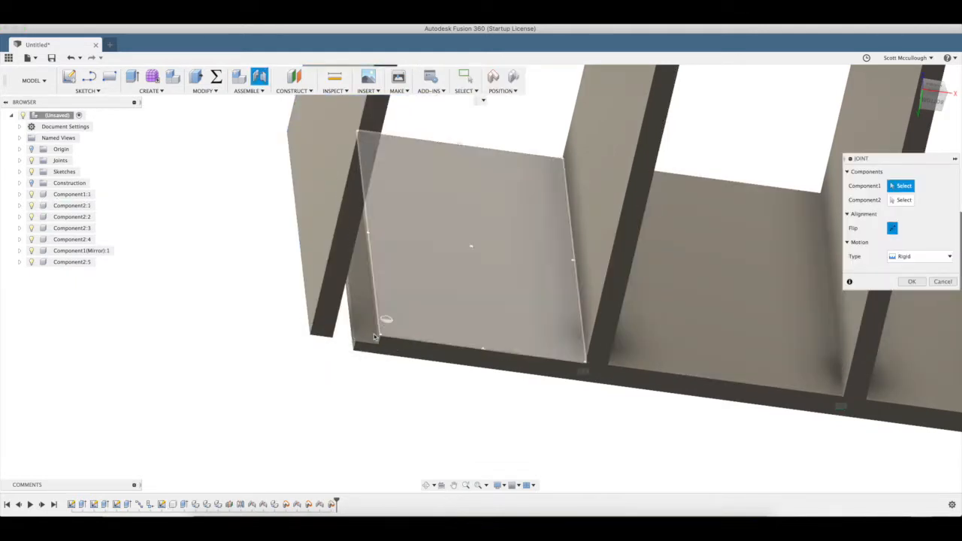
- Add a rigid joint seating the front corner of the top shelf in the corner of the rabbet on the side panel
left_click(331, 338)
left_click(378, 346)
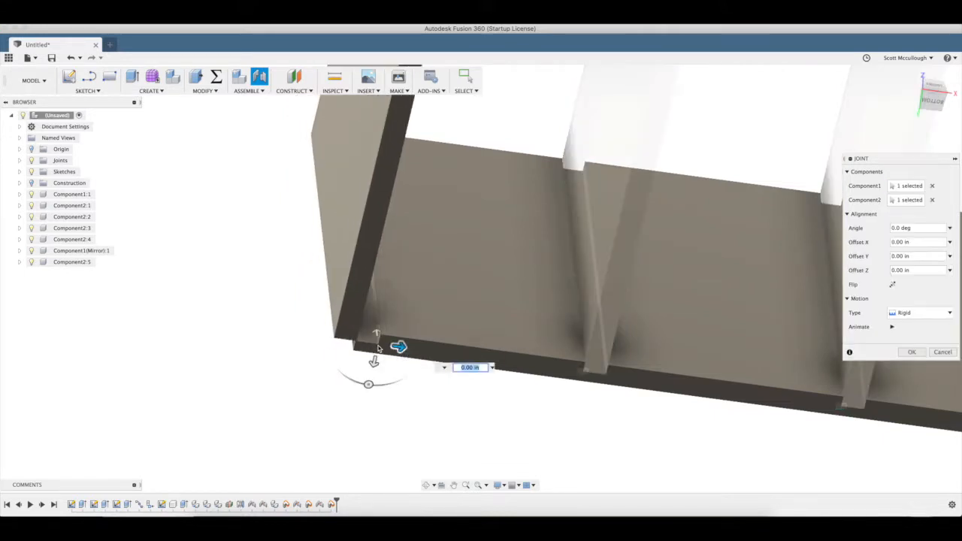
left_click(912, 353)
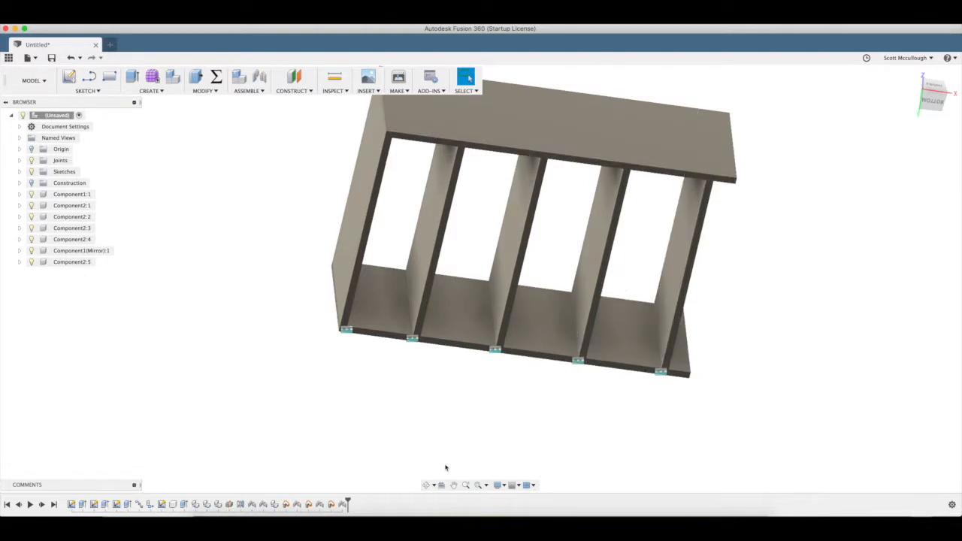
- Turn the view square to the bookcase's open front and reset the front view orientation to its default
left_click(912, 74)
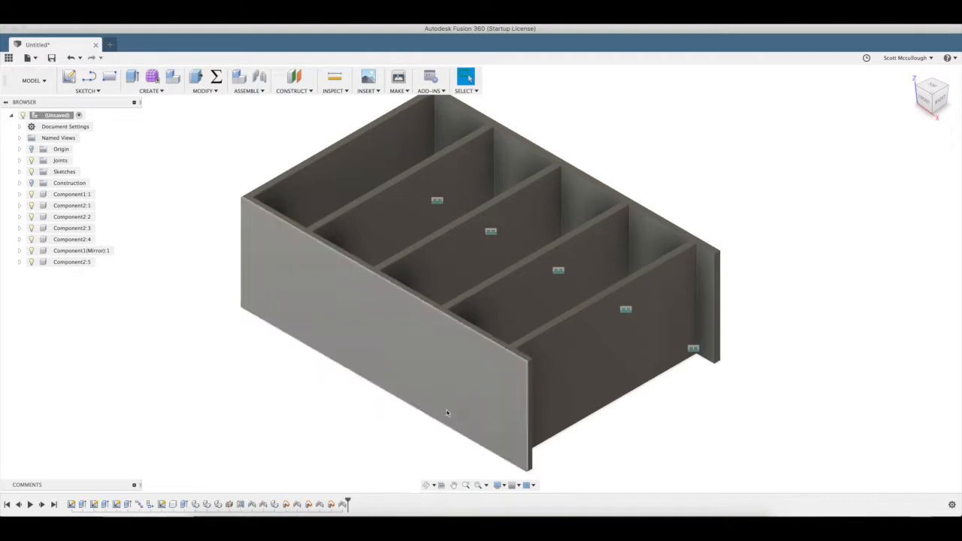
left_click(425, 485)
left_click_drag(438, 343, 401, 391)
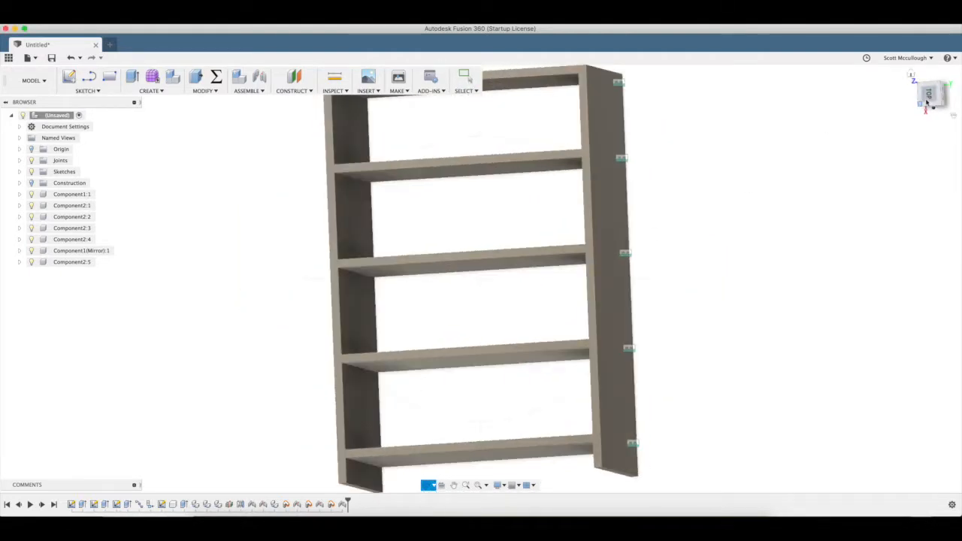
left_click(931, 95)
left_click(954, 116)
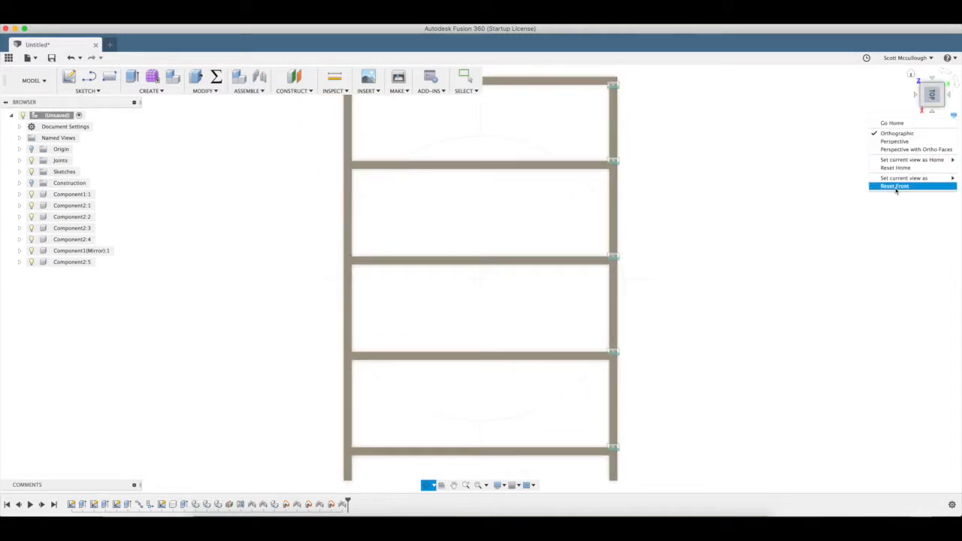
left_click(896, 186)
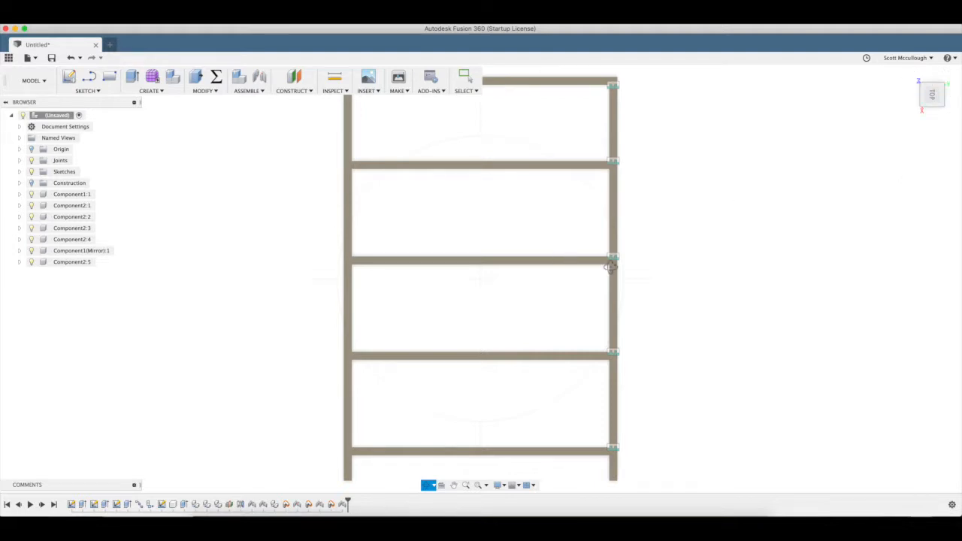
key("Escape")
left_click(953, 117)
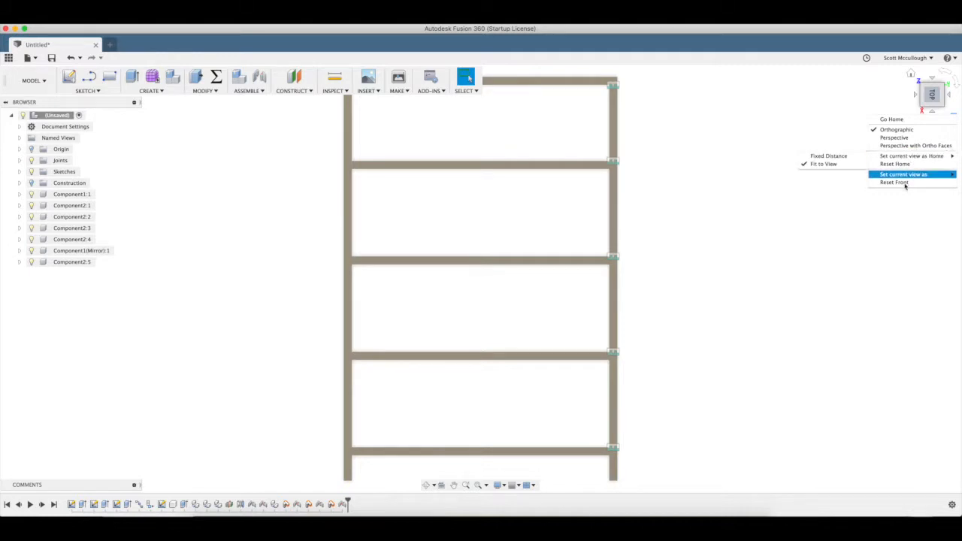
left_click(904, 182)
- Start a new sketch on the front face of the bookcase
left_click(427, 485)
left_click_drag(571, 341, 531, 279)
scroll(529, 277, "down", 5)
key("Escape")
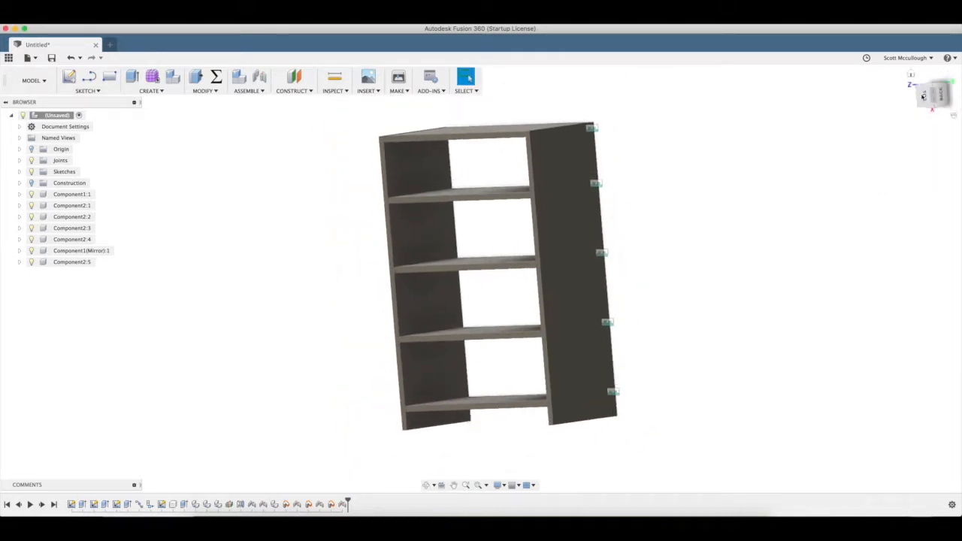
left_click(957, 117)
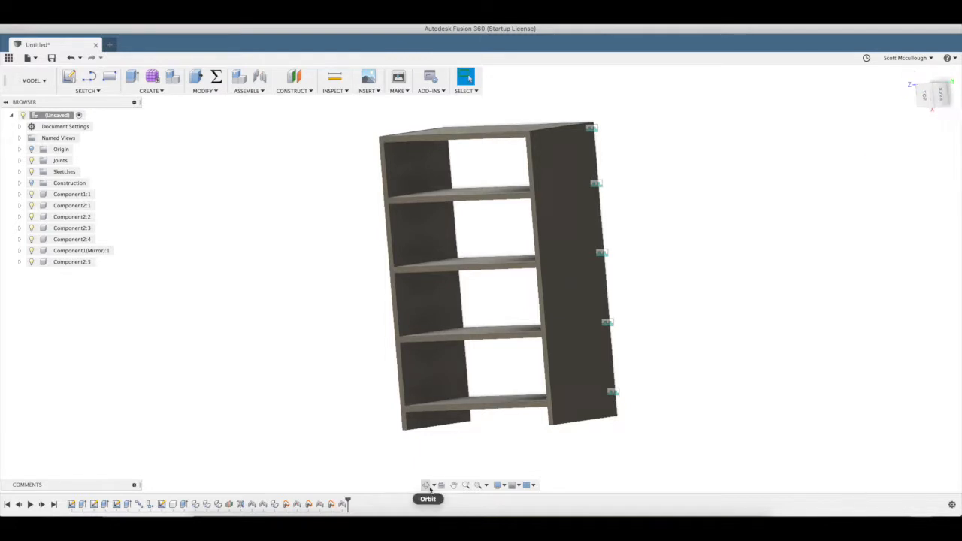
left_click(428, 486)
left_click_drag(410, 331, 443, 329)
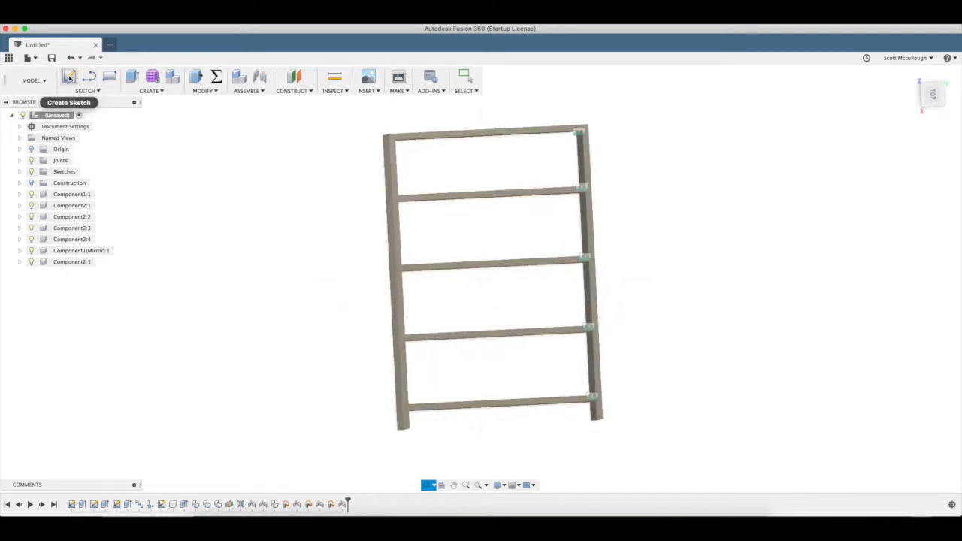
left_click(76, 79)
left_click(428, 148)
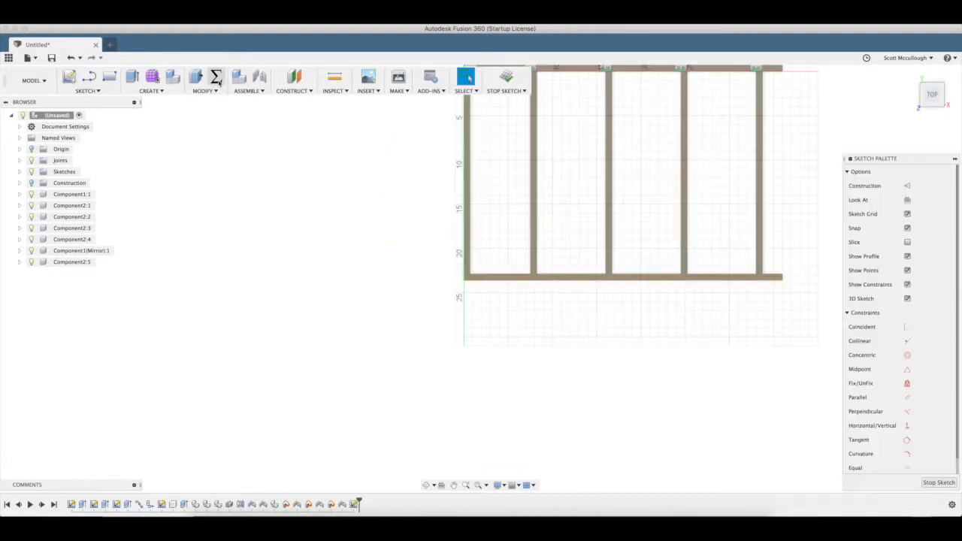
- Add a user parameter named faceframewidth with the value 2 in
left_click(216, 79)
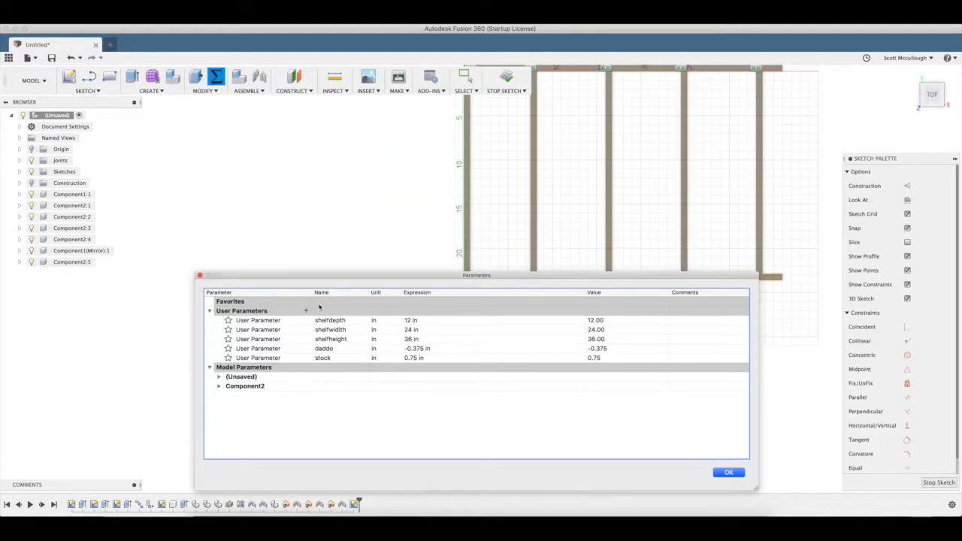
left_click(306, 311)
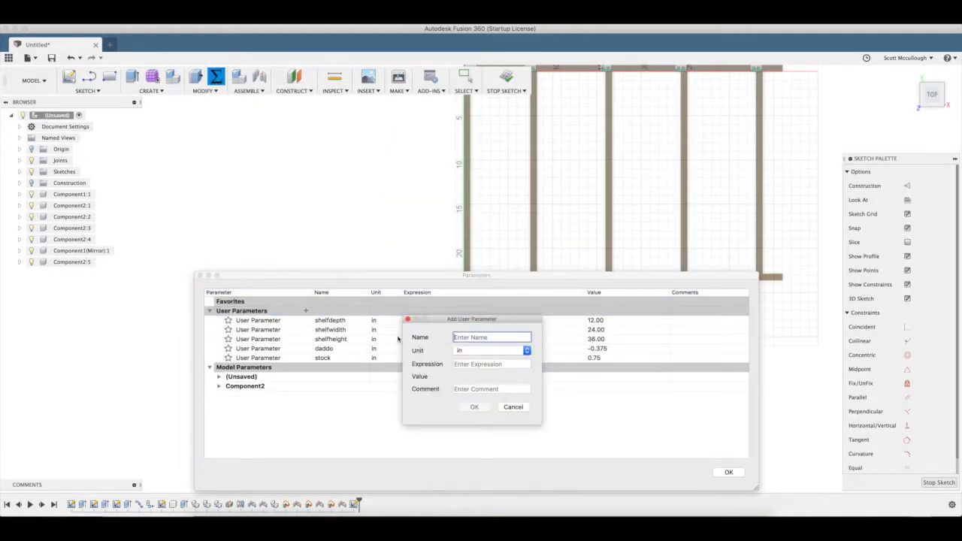
type("faceframewidth")
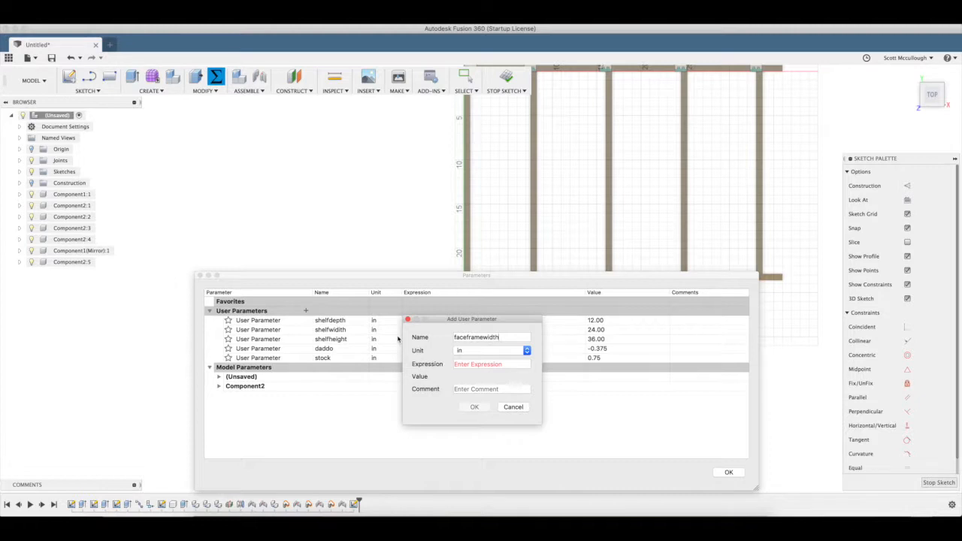
left_click(479, 362)
type("1.")
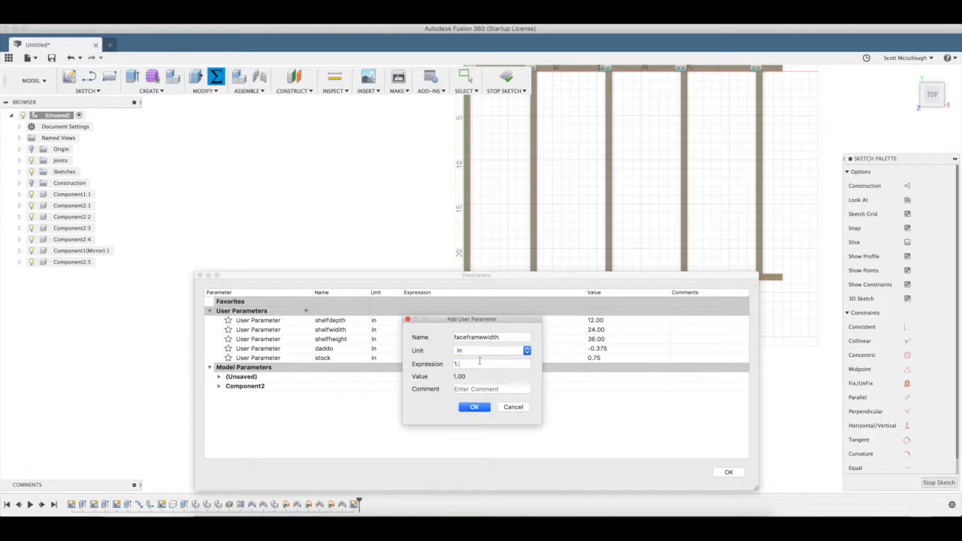
key("BackSpace")
type("2")
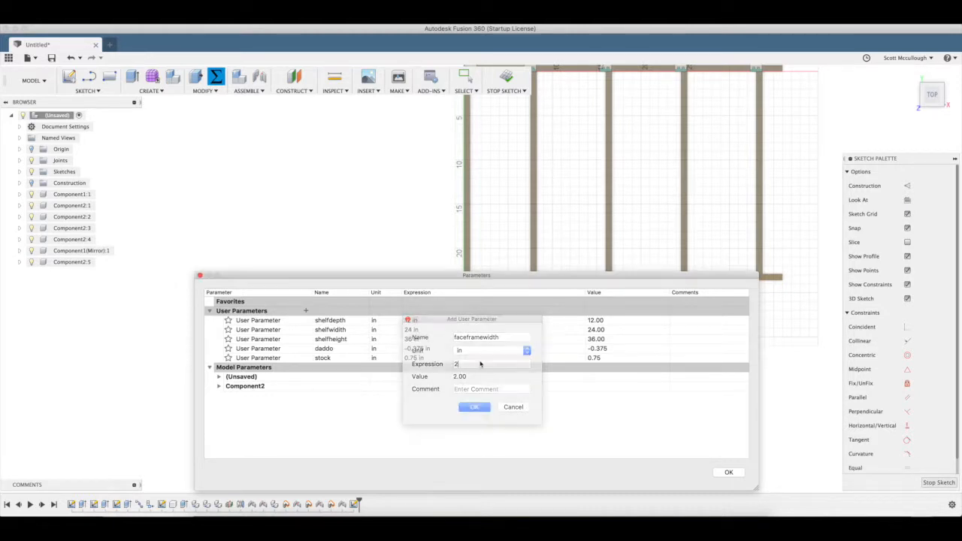
key("Return")
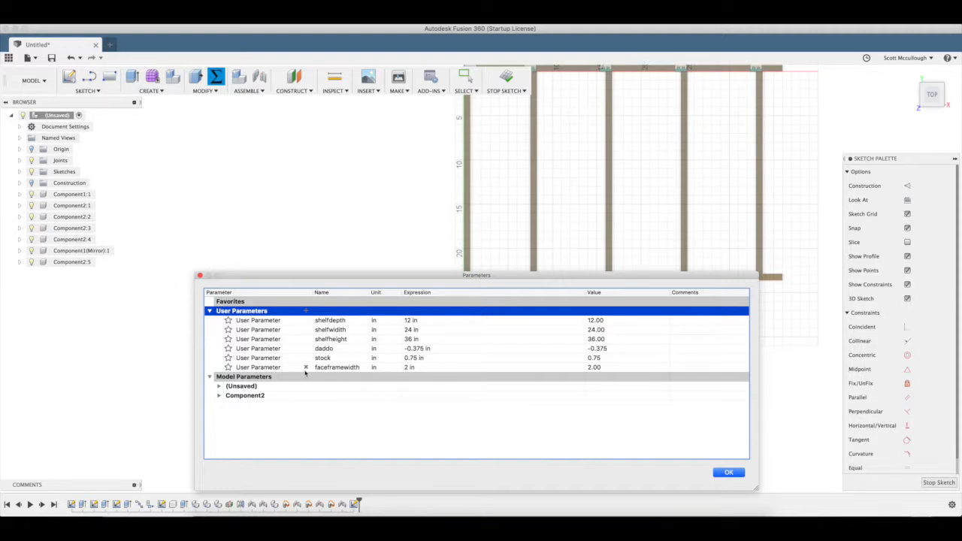
- Add a user parameter named facefromlength with the value 33 in, and close the parameters
left_click(305, 312)
type("facefromlength")
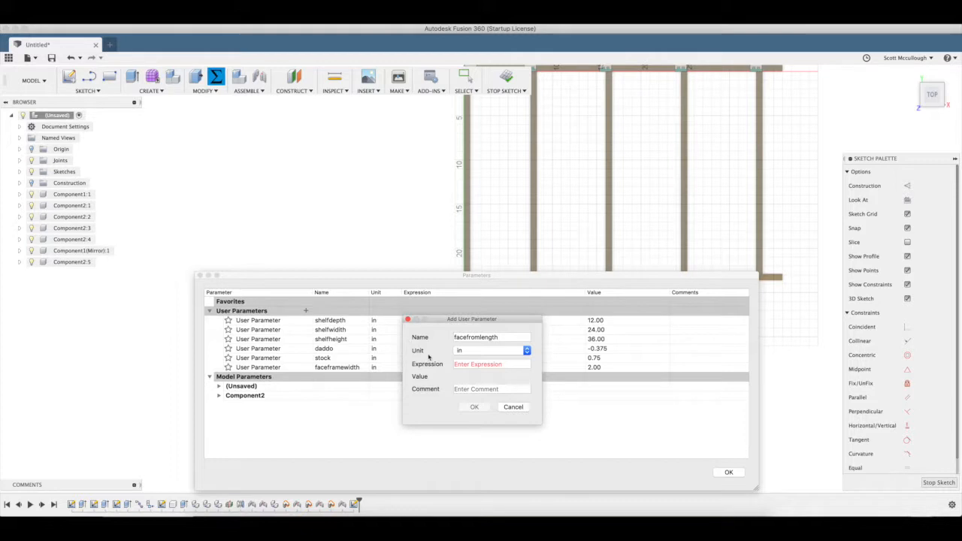
left_click(467, 365)
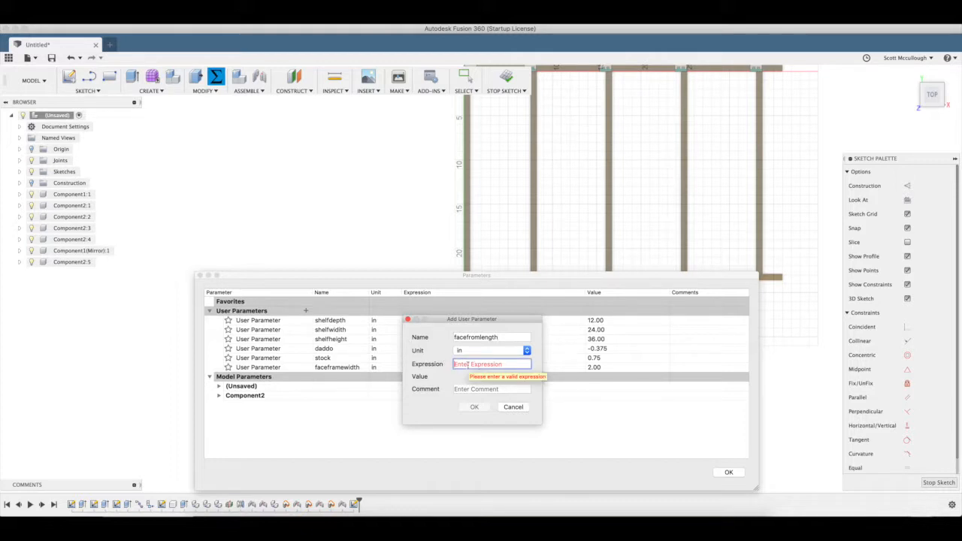
type("33")
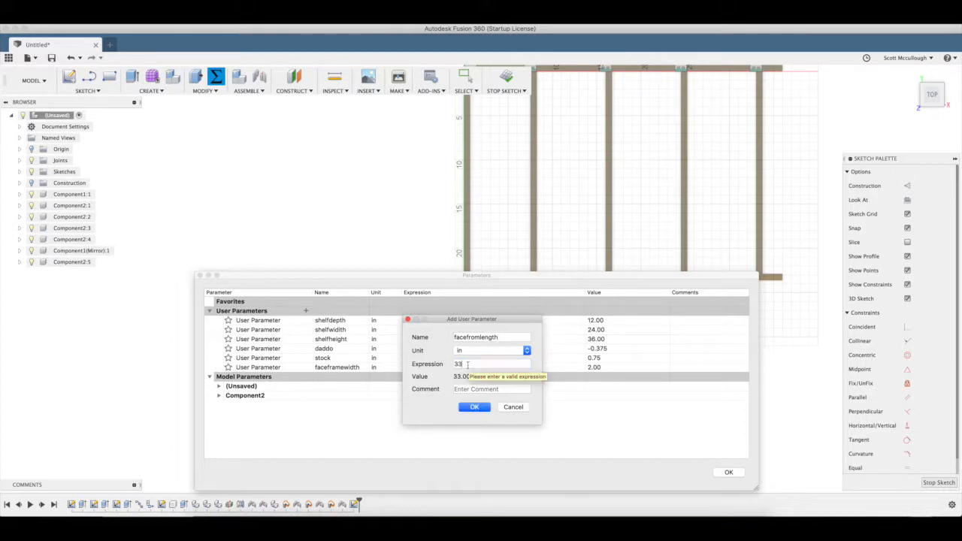
left_click(474, 407)
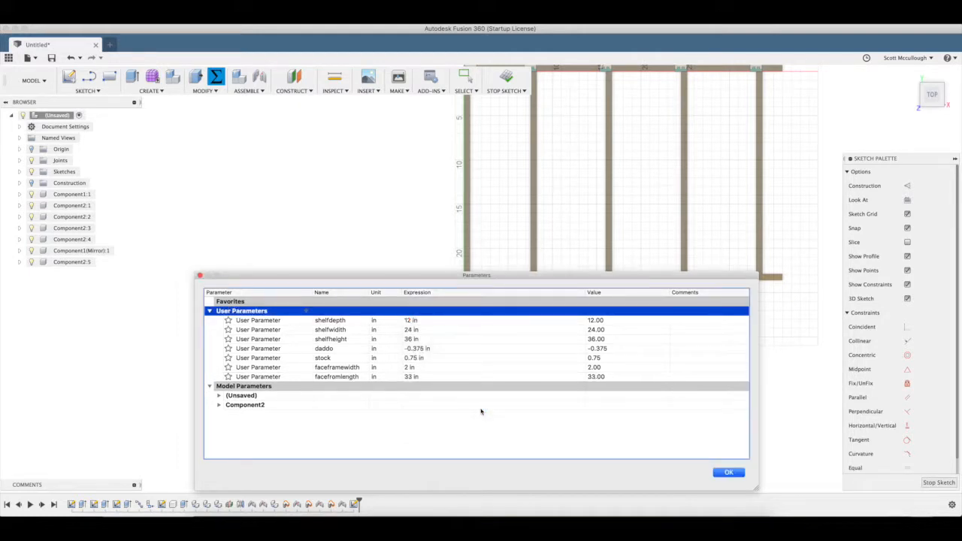
left_click(735, 474)
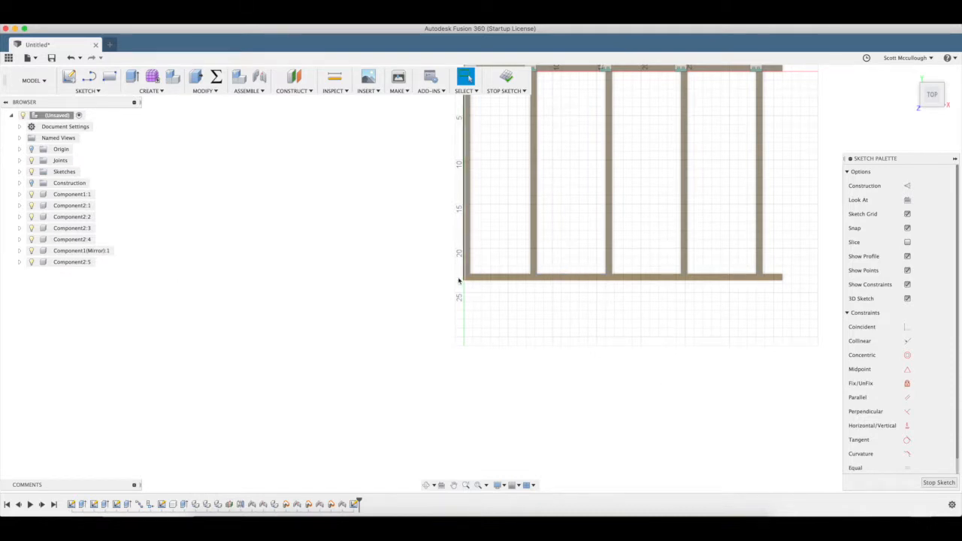
key("r")
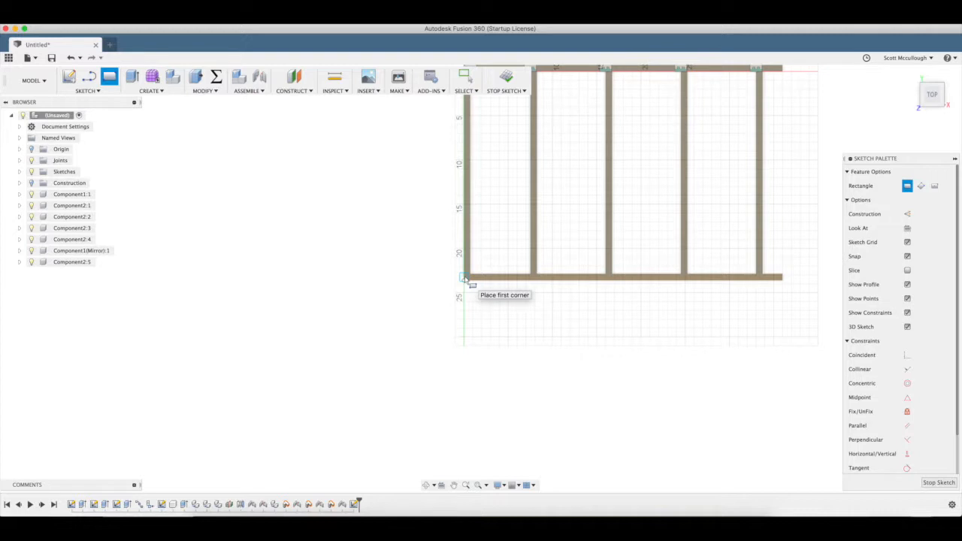
left_click(464, 278)
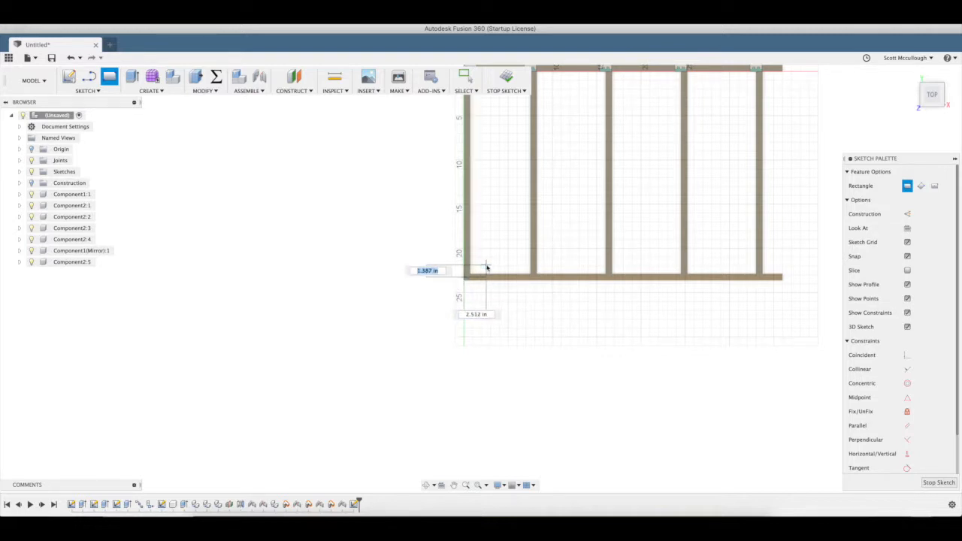
scroll(487, 269, "up", 4)
key("Escape")
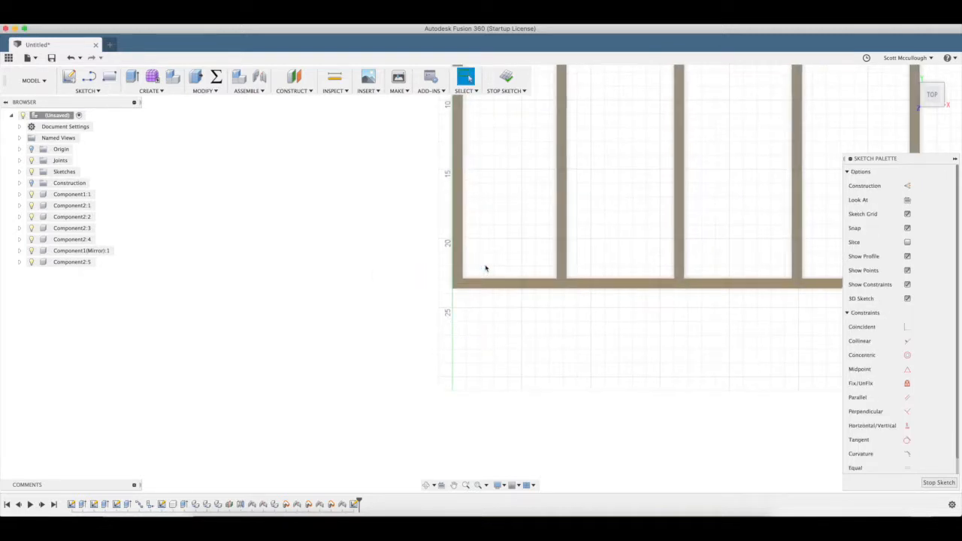
- Sketch a rectangle from the outer top corner of the unjointed side panel, faceframewidth wide and facefromlength long along the panel
key("r")
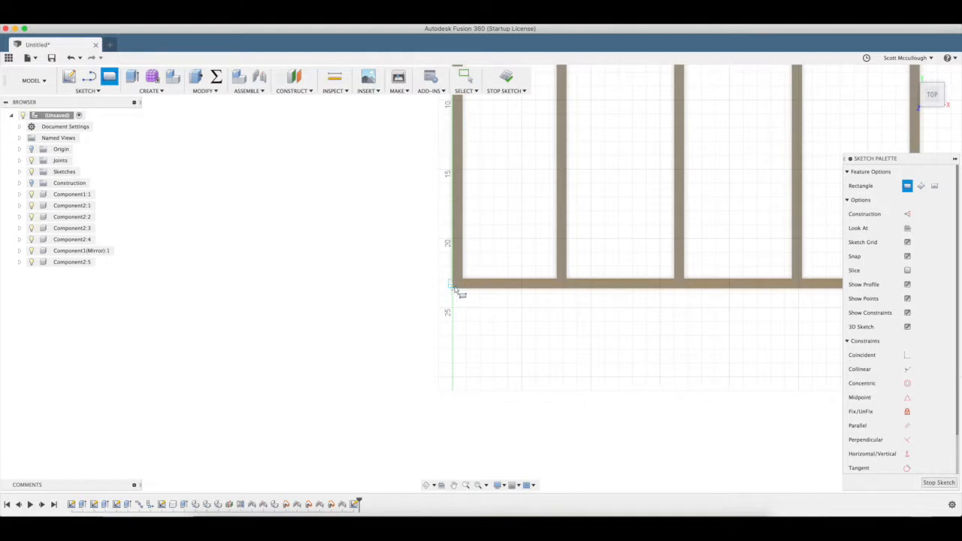
scroll(455, 288, "up", 5)
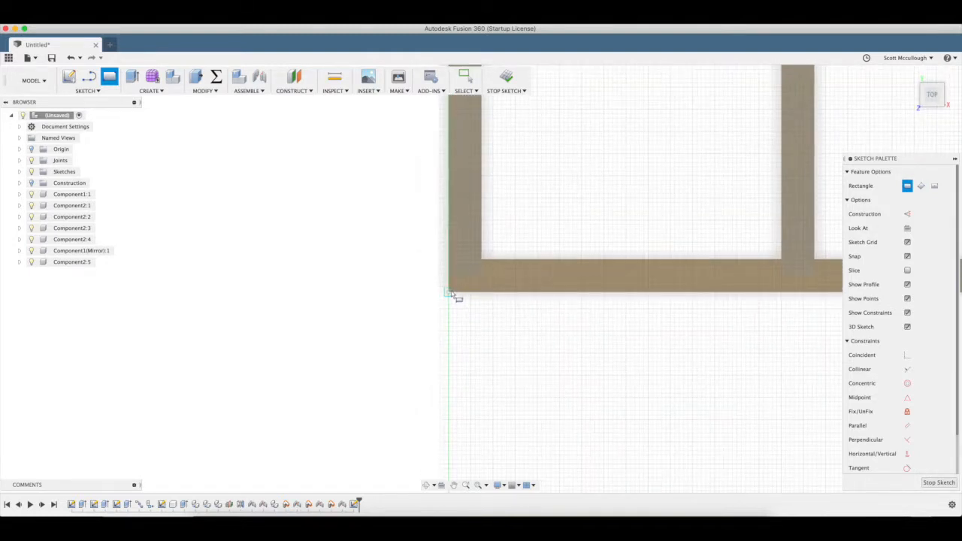
left_click(449, 292)
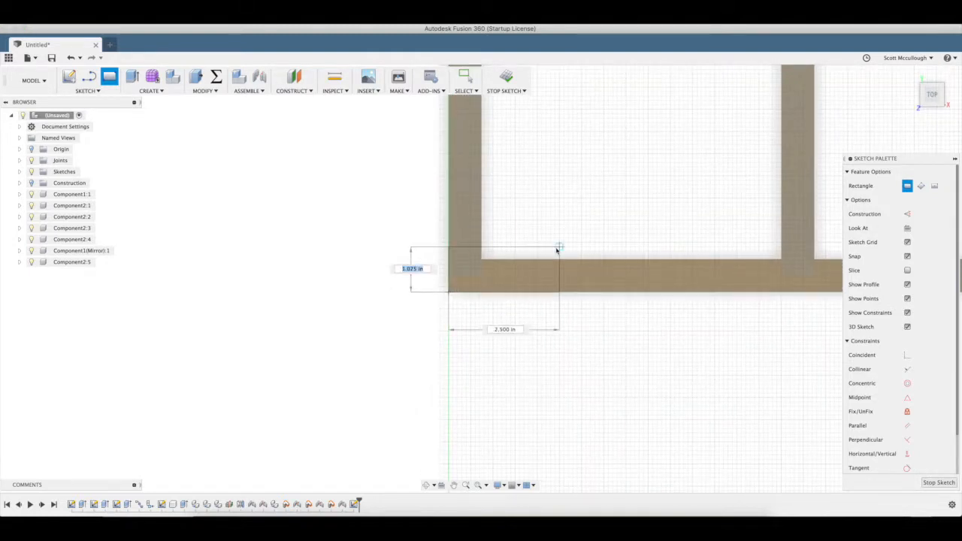
type("fa")
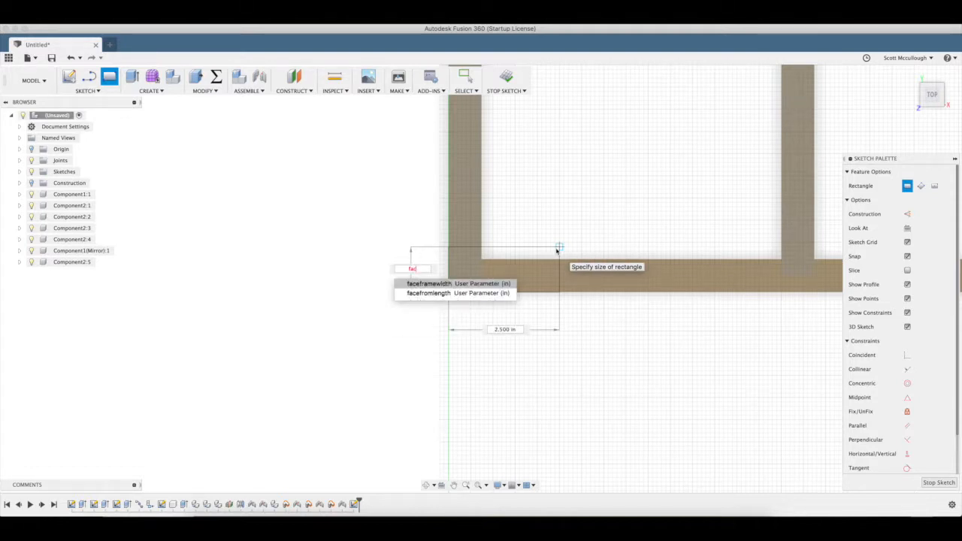
type("c")
key("Return")
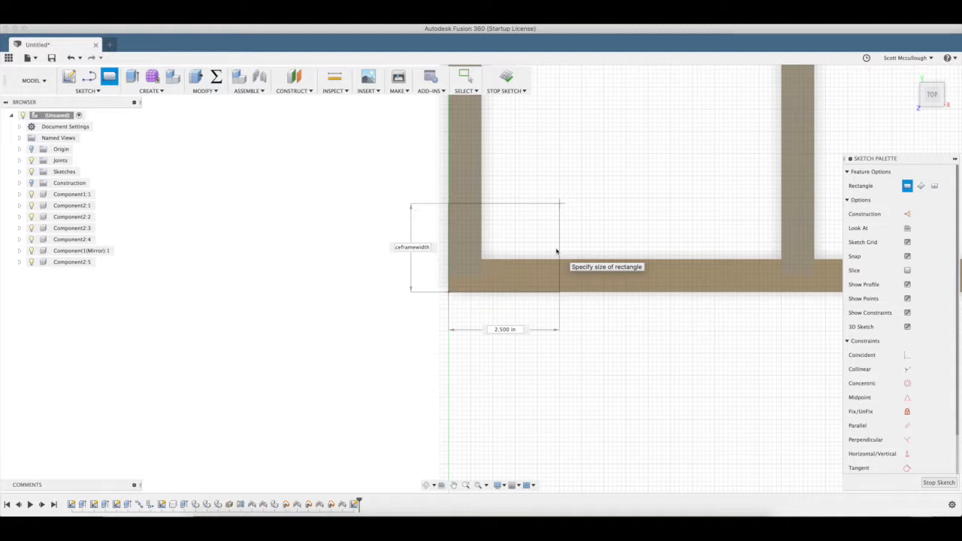
key("Tab")
type("f")
key("Down")
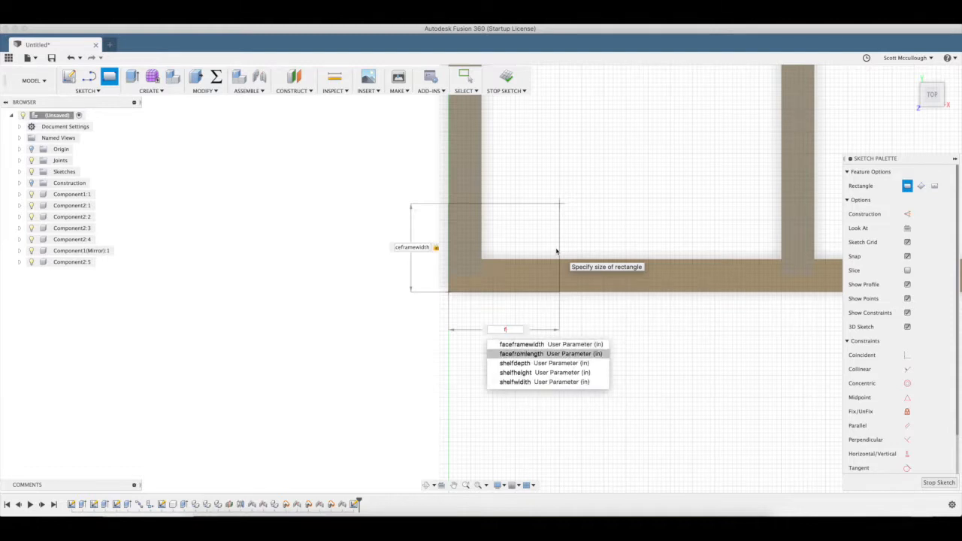
key("Return")
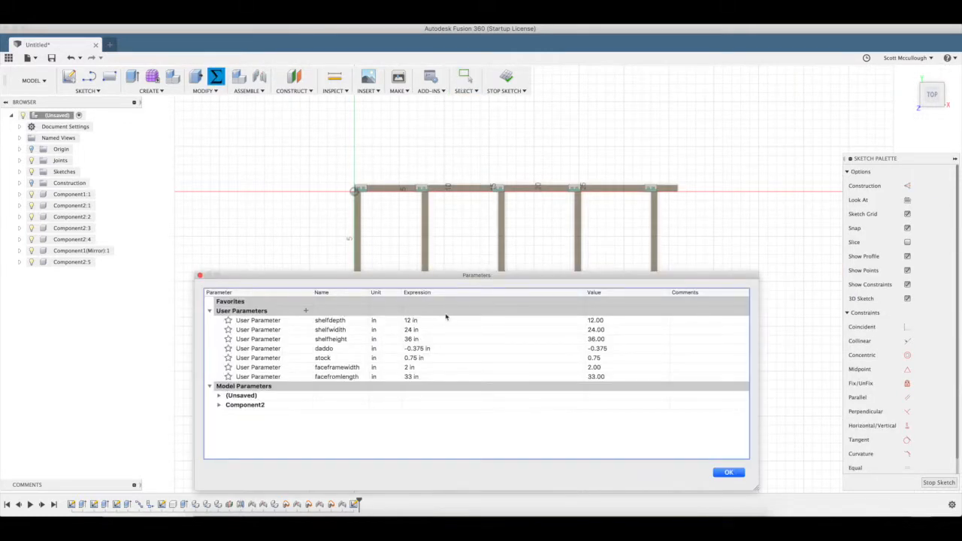
- Set the faceframewidth user parameter to 1.5 in
scroll(413, 368, "right", 1)
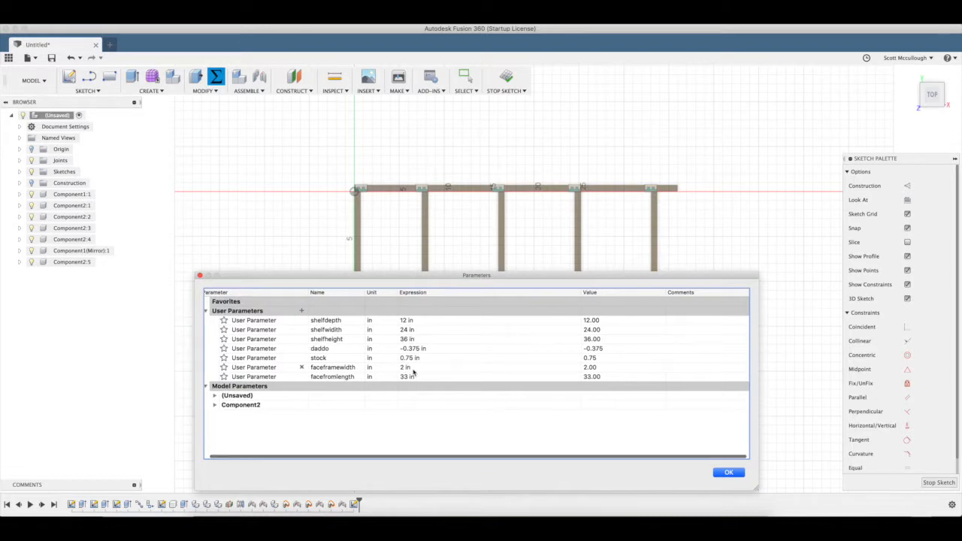
double_click(403, 368)
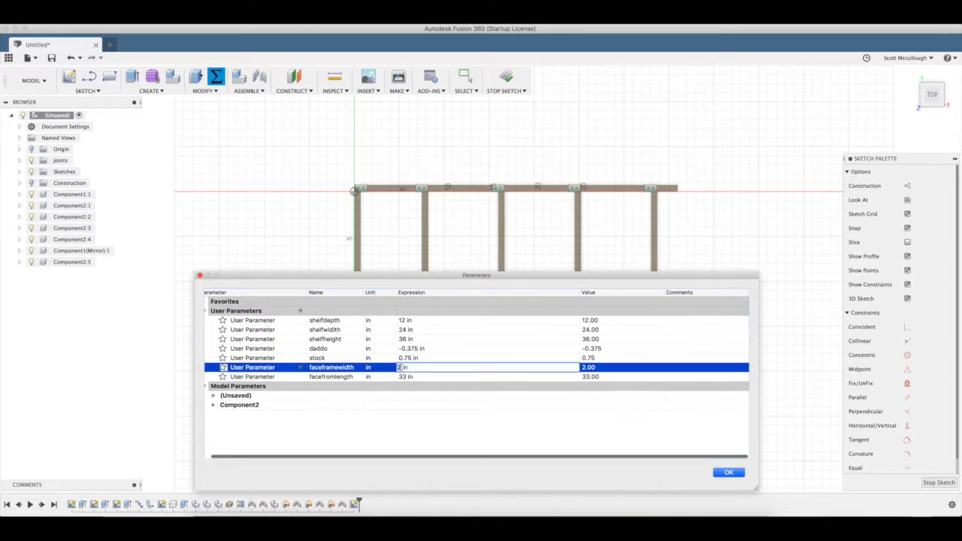
type("1")
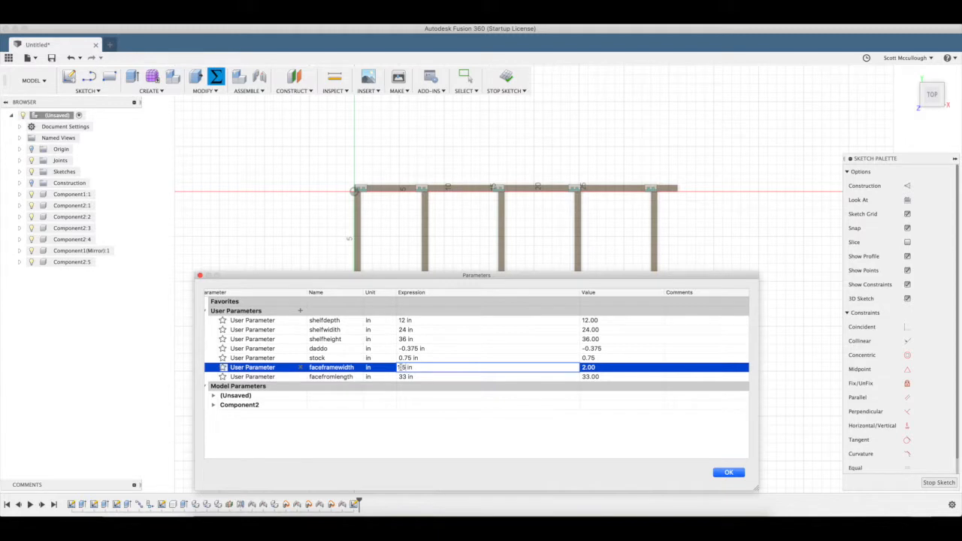
type(".5")
key("Return")
left_click(728, 473)
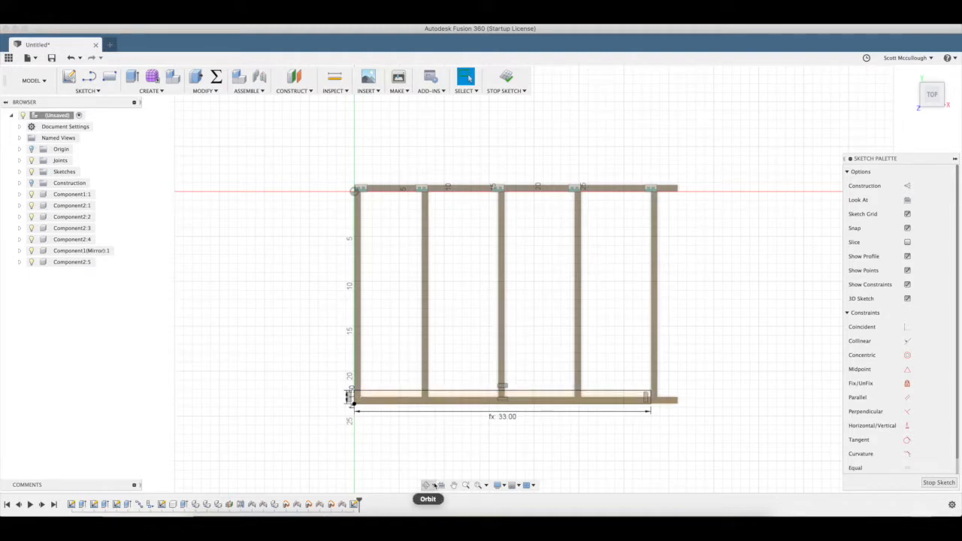
- Add a user parameter named facestock with the value 0.75 in, and close the parameters
left_click(216, 76)
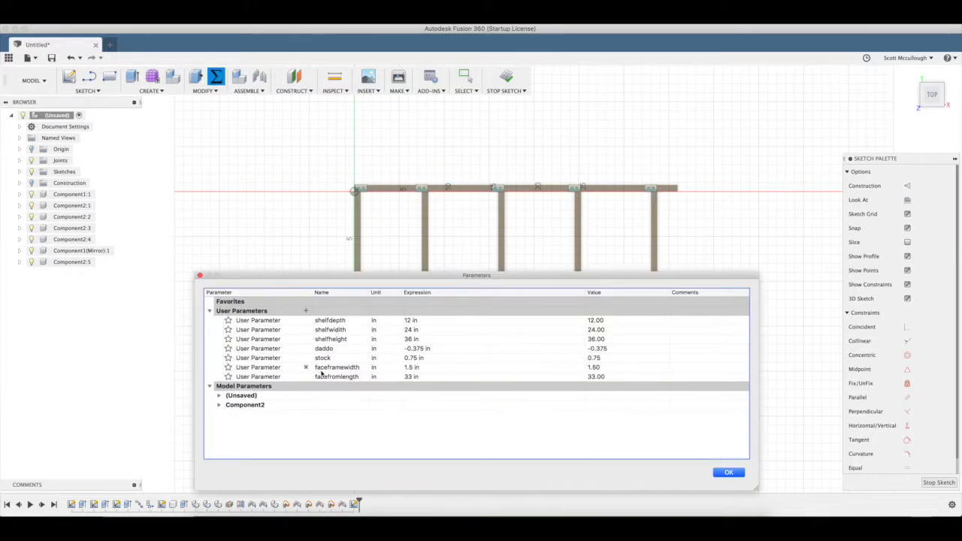
scroll(334, 363, "right", 1)
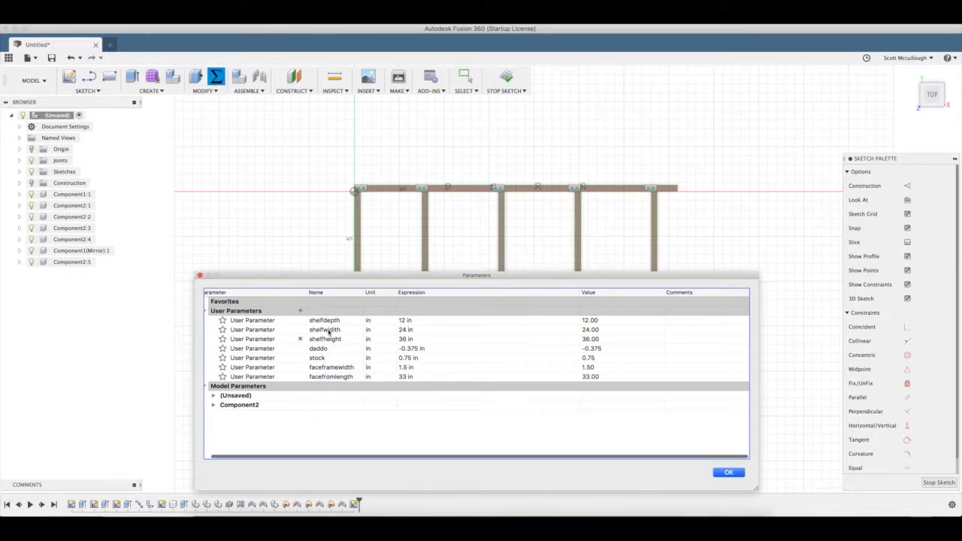
scroll(334, 342, "left", 1)
left_click(306, 313)
type("stock")
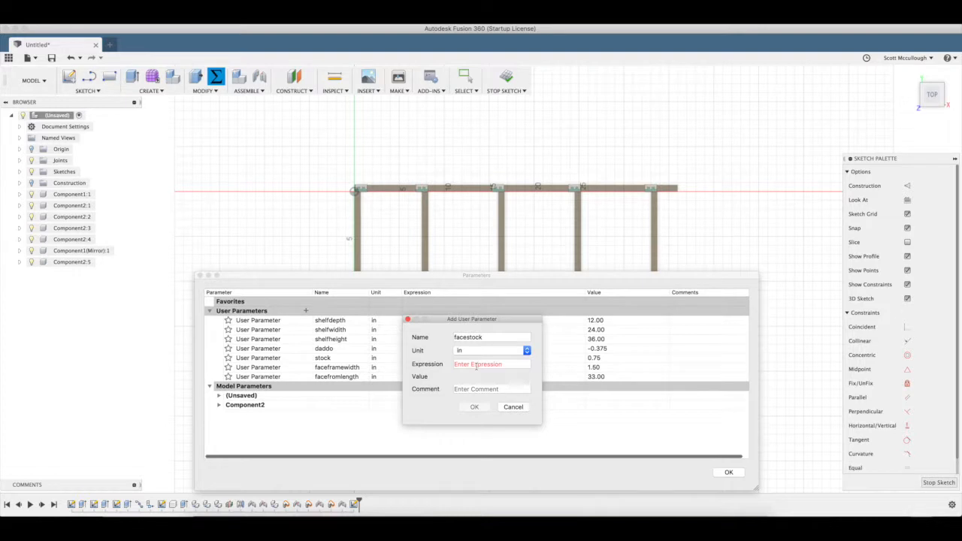
left_click(477, 367)
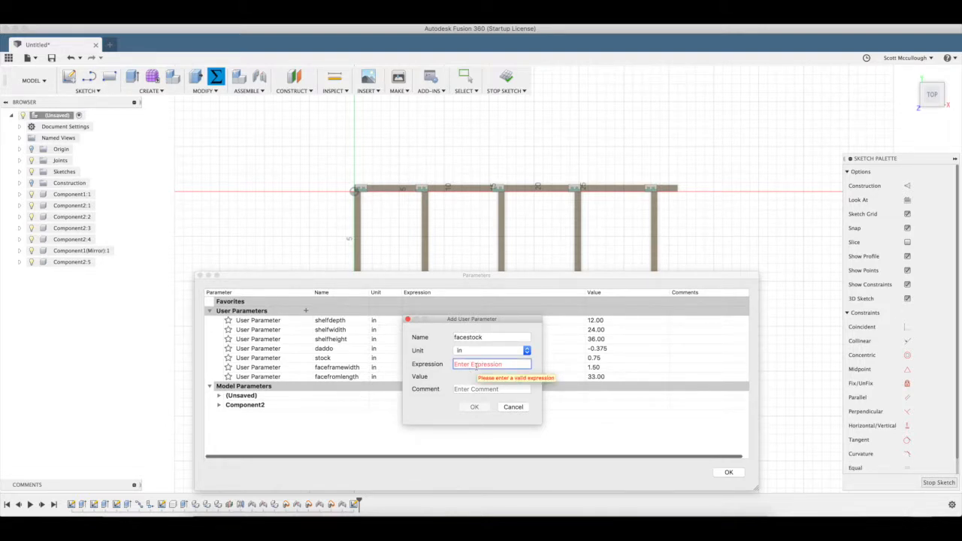
type(".")
type("75")
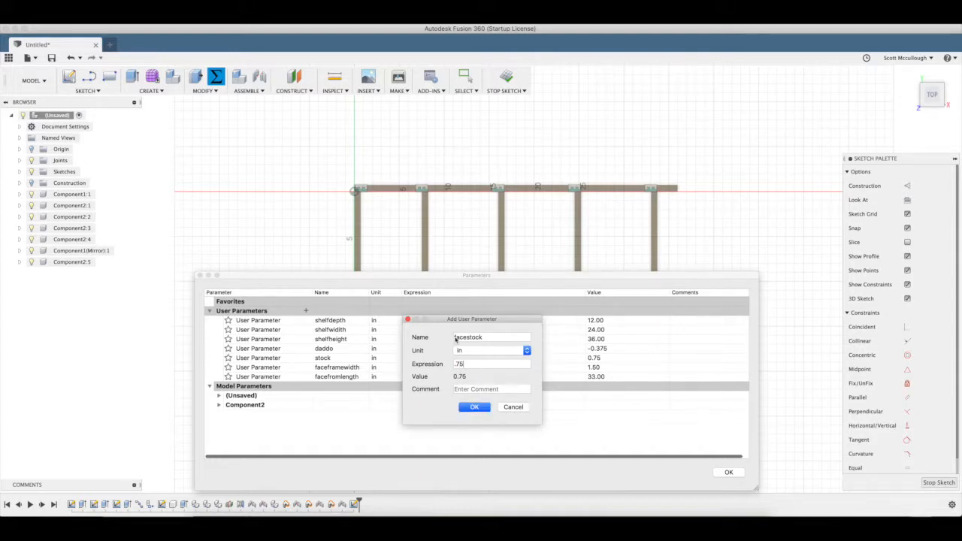
left_click(470, 407)
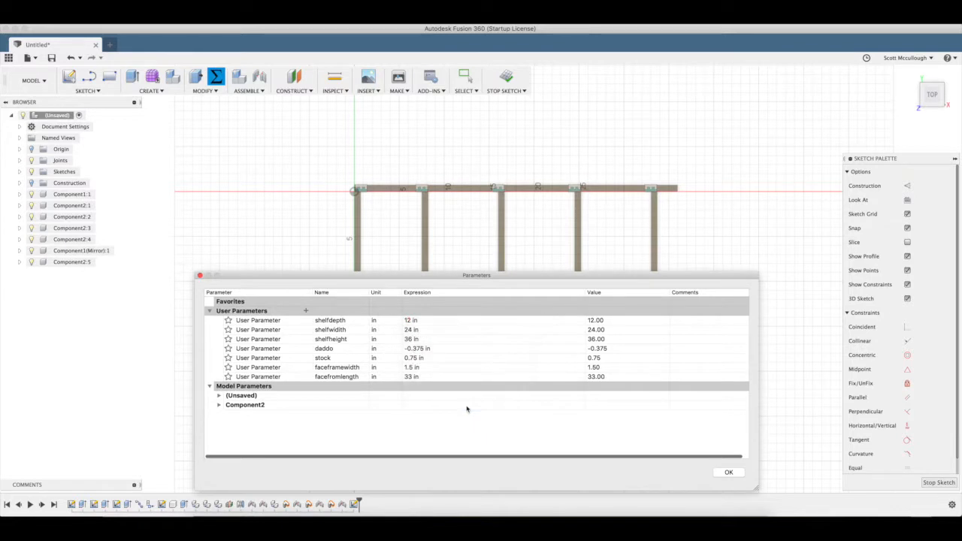
left_click(726, 472)
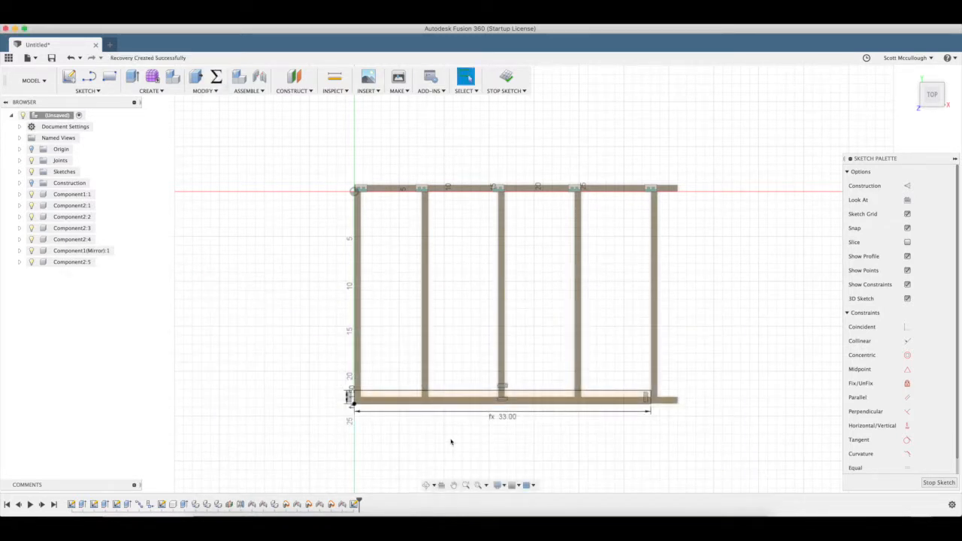
- Extrude both profiles of the face frame rectangle by facestock as a new component
left_click_drag(451, 441, 448, 414)
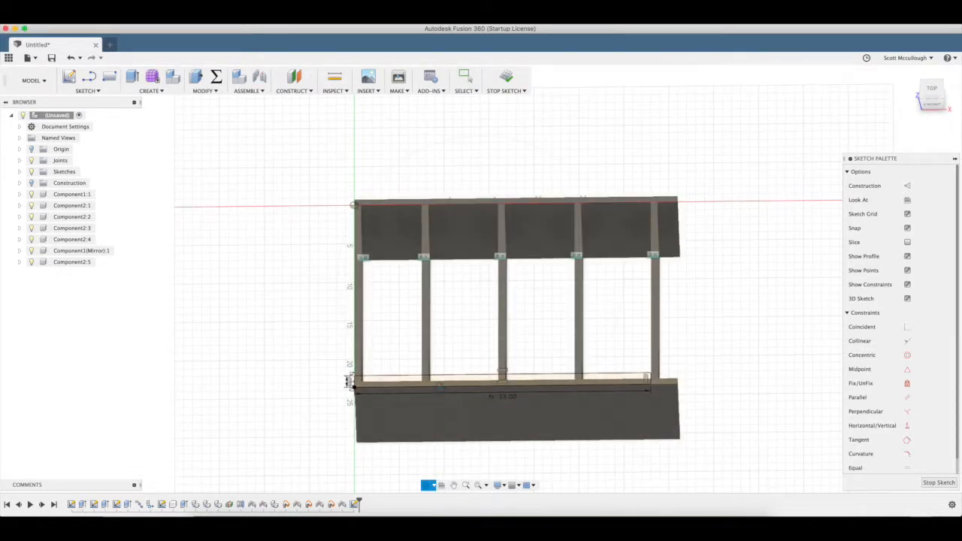
key("Escape")
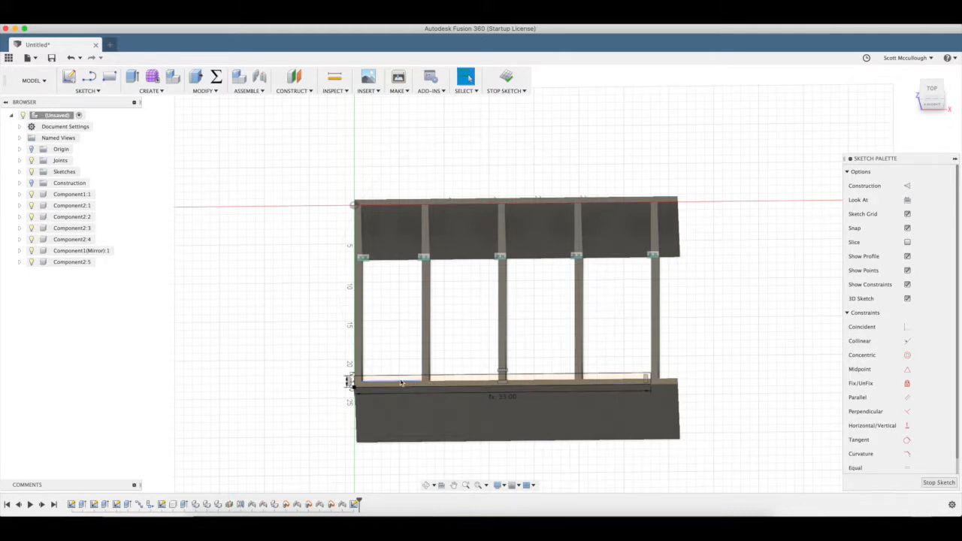
key("q")
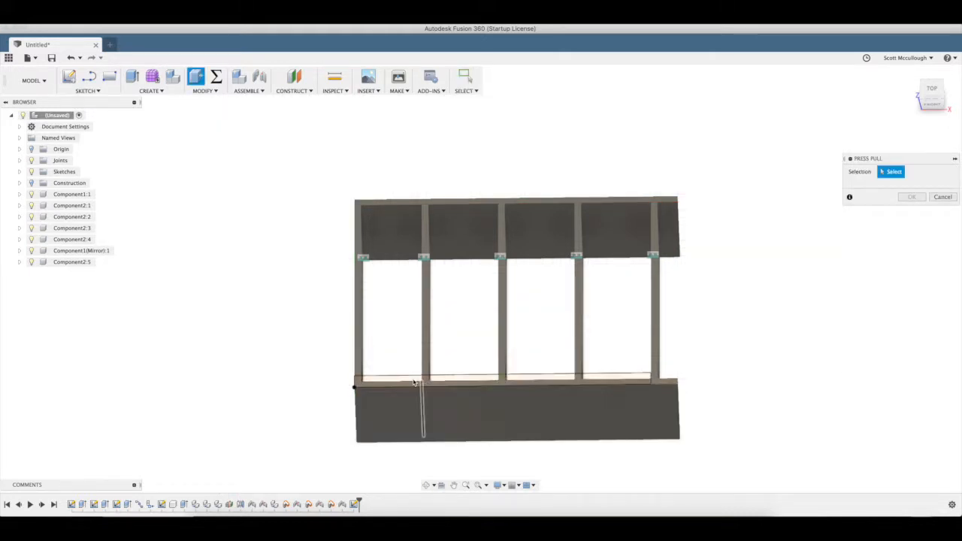
scroll(408, 381, "up", 5)
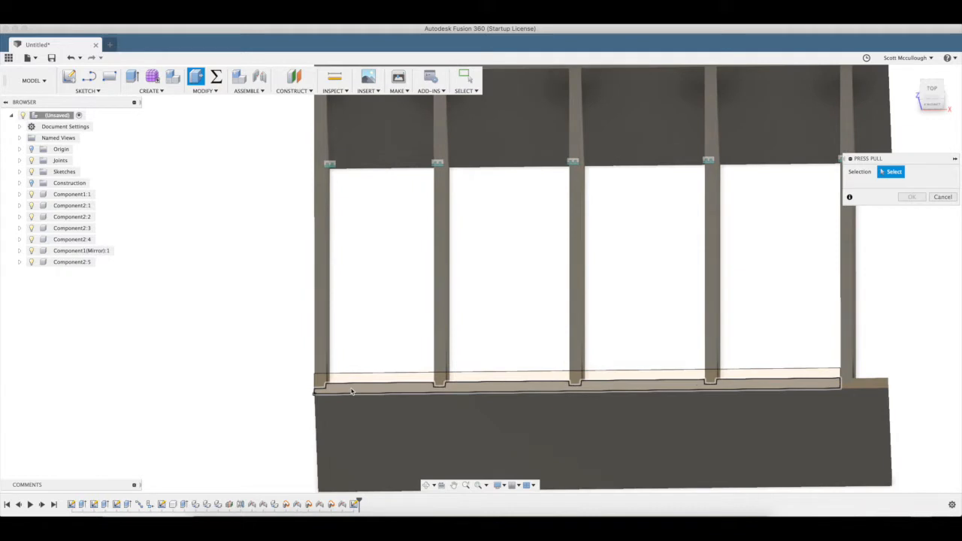
left_click(319, 387)
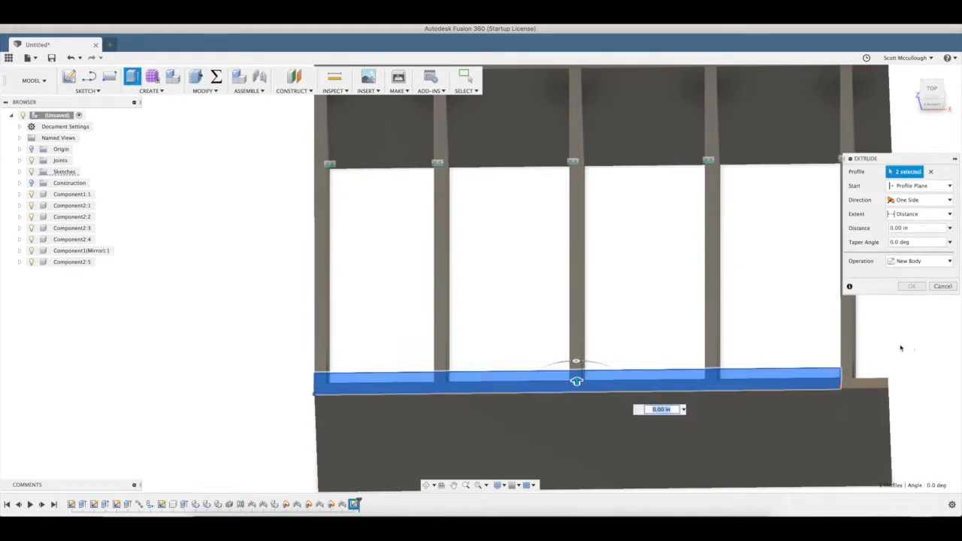
type("fa")
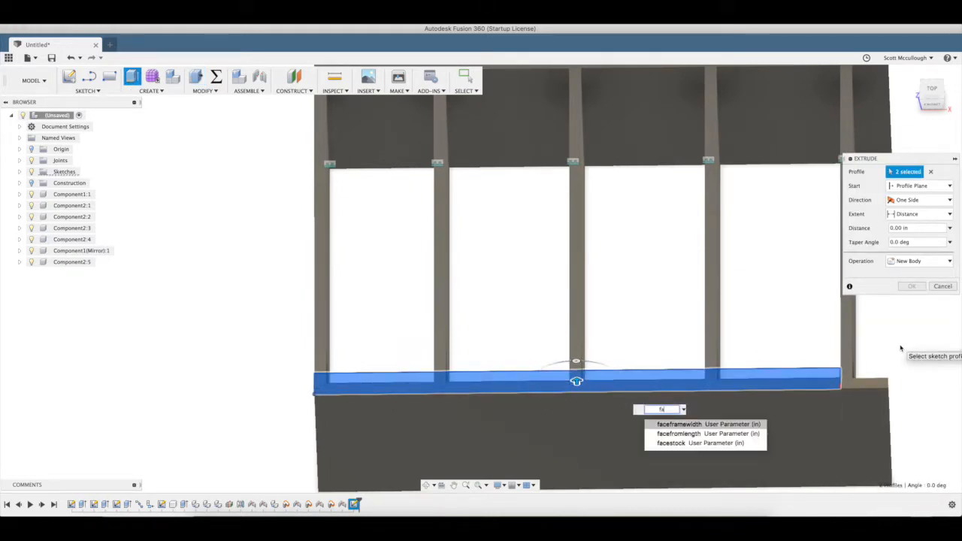
left_click(706, 444)
key("Return")
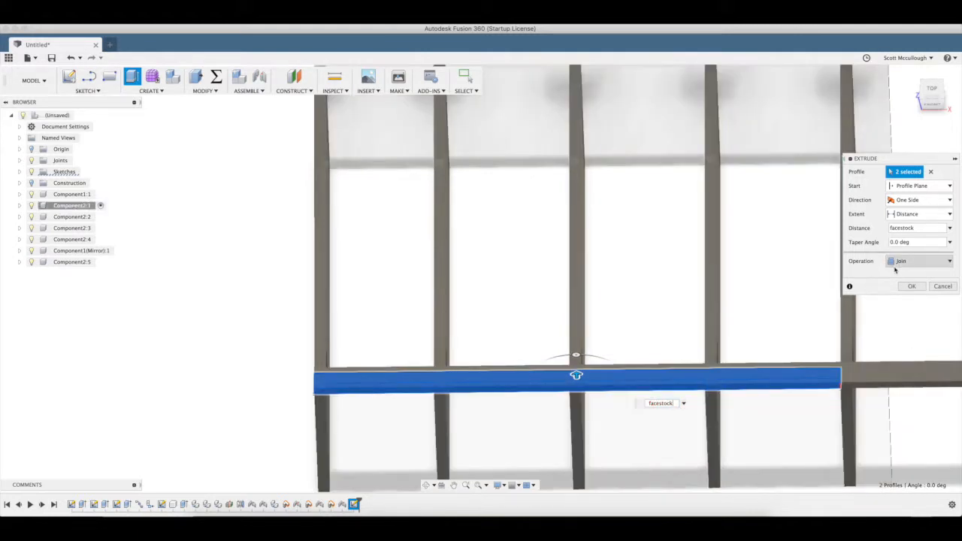
left_click(919, 261)
left_click(917, 313)
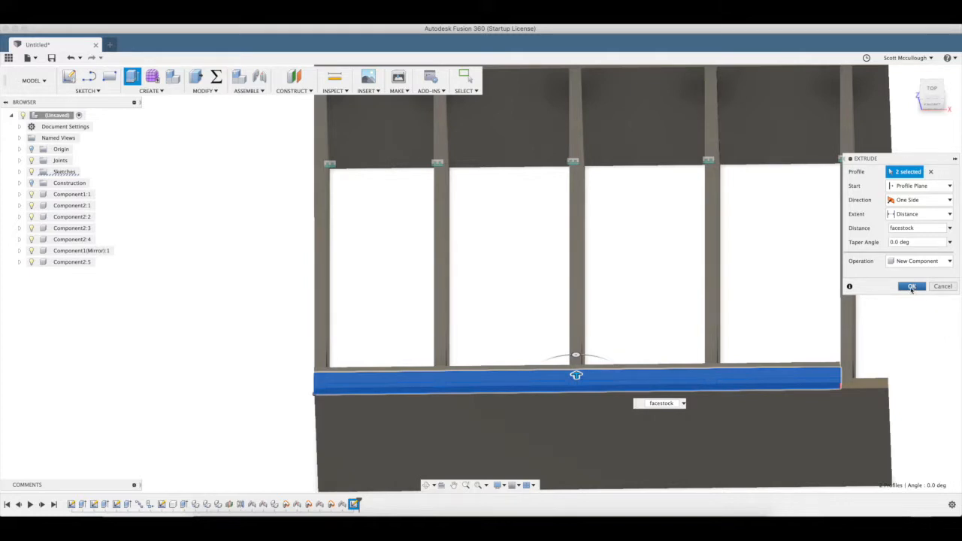
left_click(912, 288)
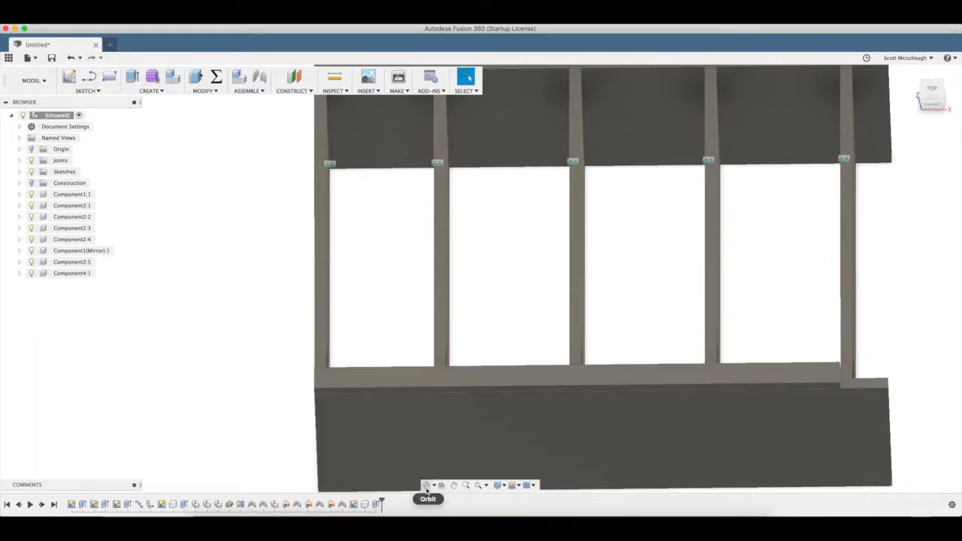
- Show the construction plane and mirror the extruded face frame component across it to the opposite side panel
middle_click_drag(358, 394, 389, 390, "shift")
left_click_drag(389, 391, 387, 393)
scroll(371, 340, "down", 5)
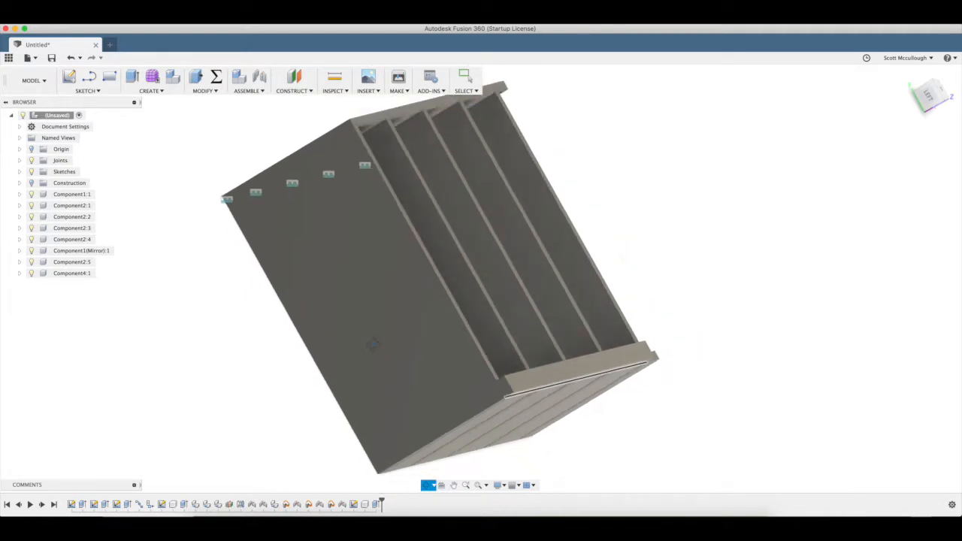
key("Escape")
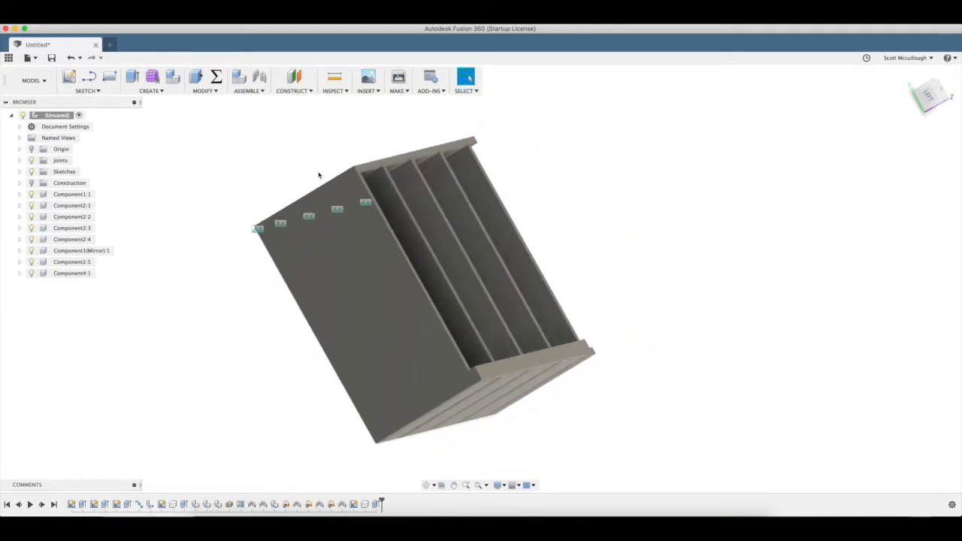
left_click(31, 183)
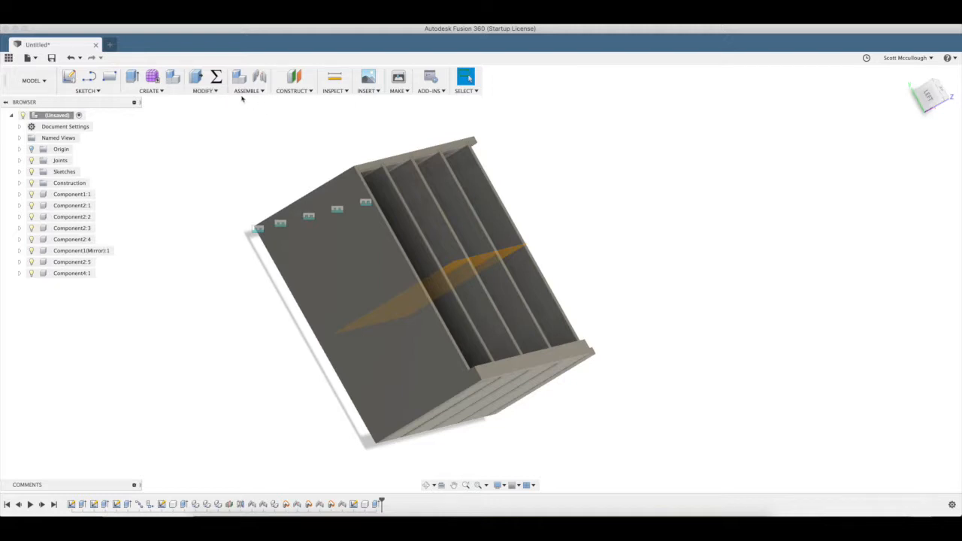
left_click(150, 90)
left_click(180, 271)
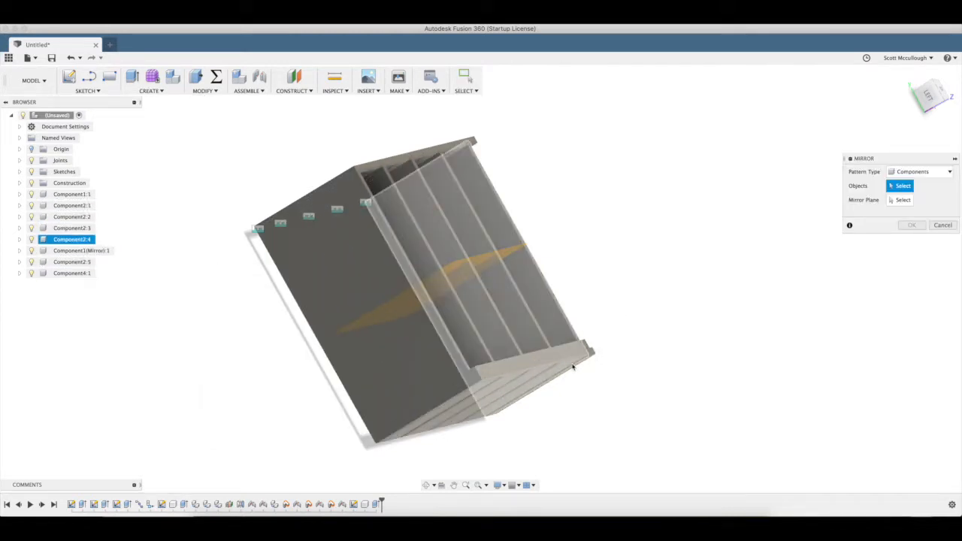
left_click(526, 363)
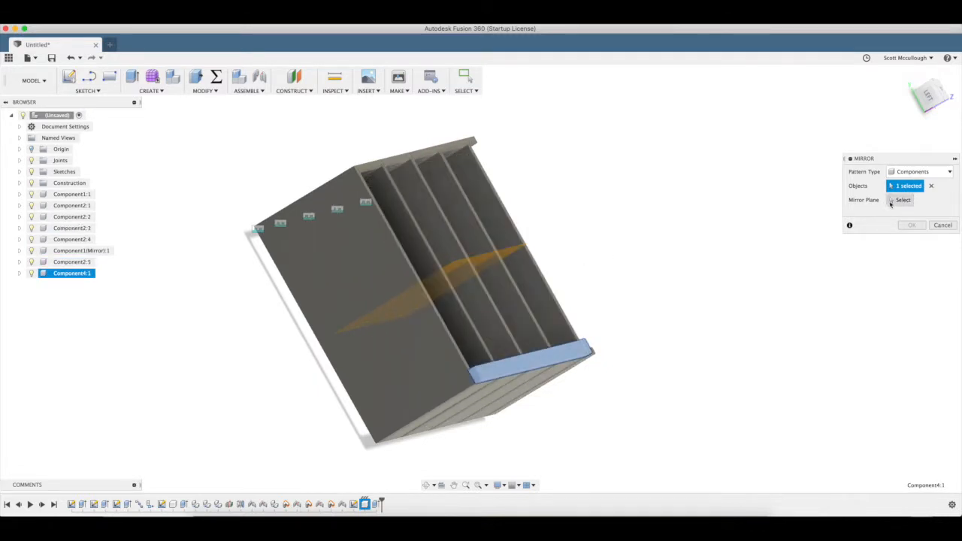
left_click(894, 201)
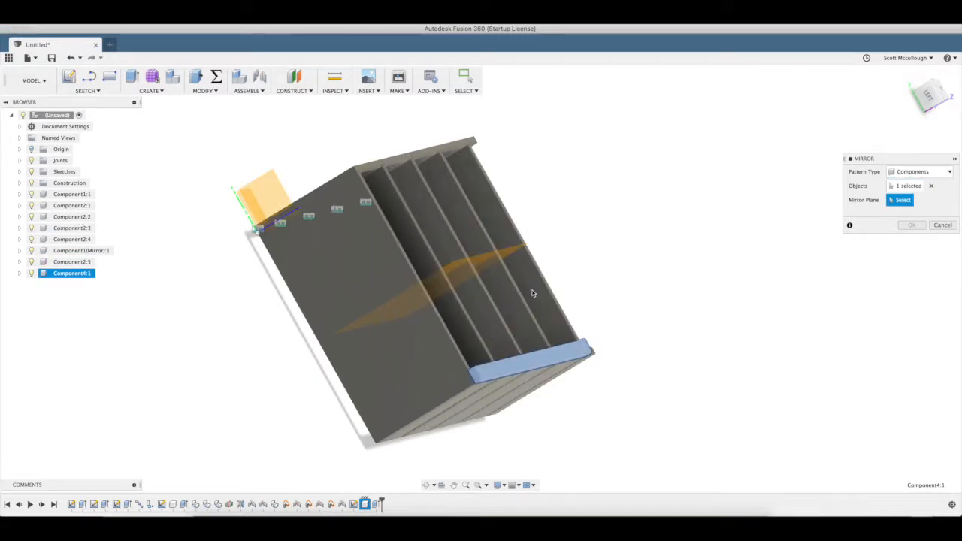
left_click(483, 264)
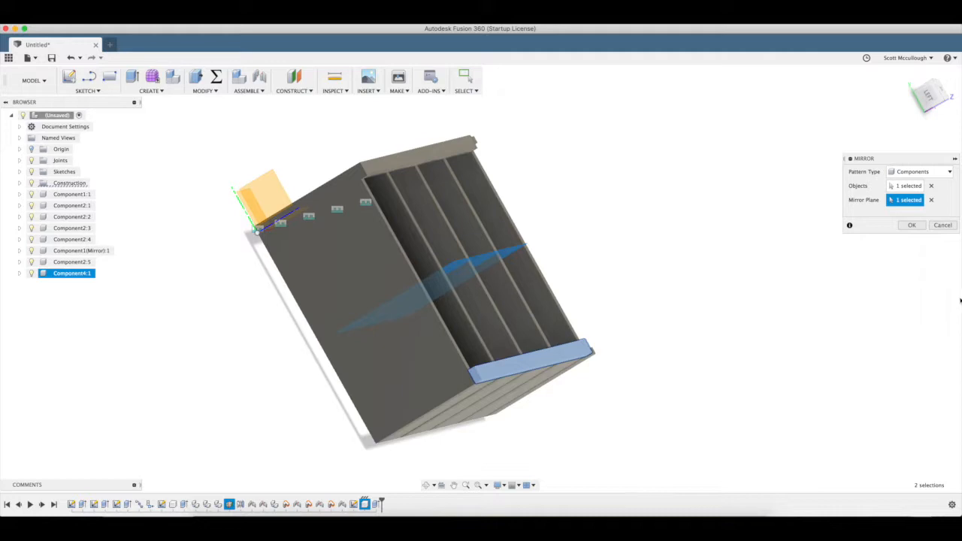
left_click(906, 226)
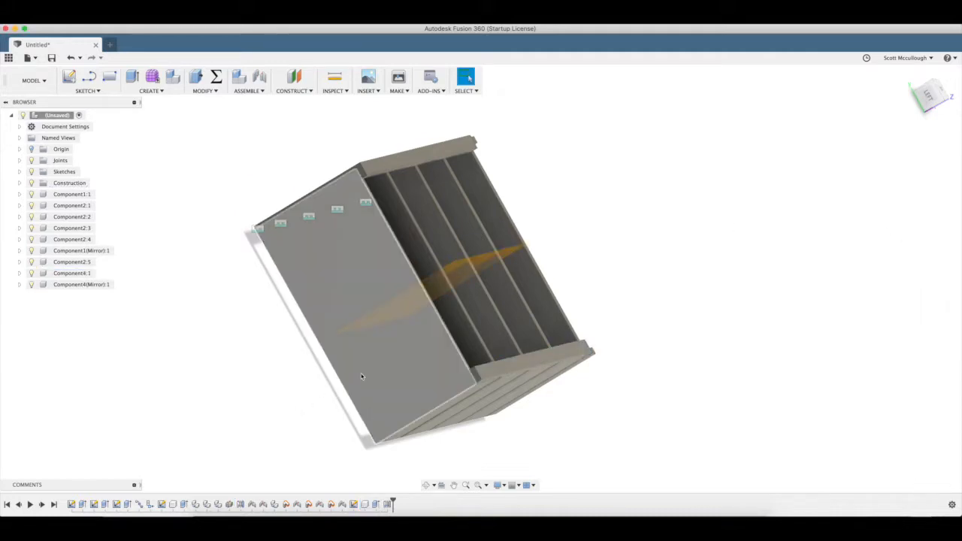
- Add a user parameter named faceframeoverall with the value 21.375 in, and close the parameters
left_click_drag(369, 331, 270, 356)
left_click_drag(460, 221, 503, 241)
middle_click_drag(503, 242, 421, 189, "shift")
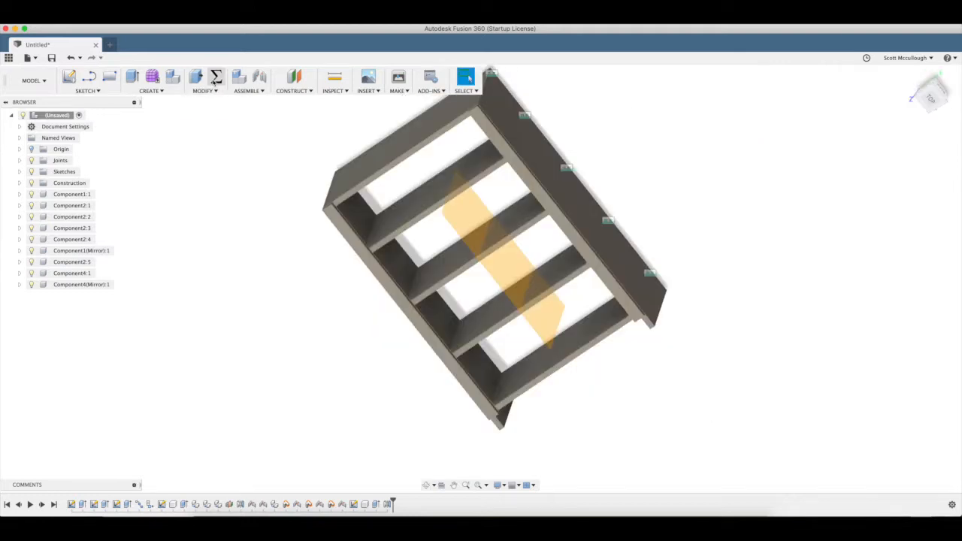
left_click(217, 79)
left_click(305, 311)
type("face")
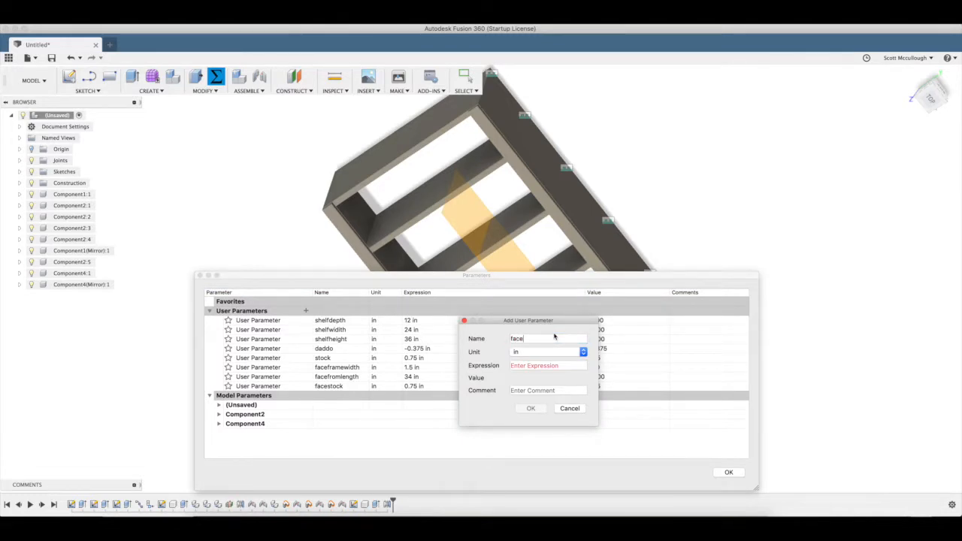
type("frae")
key("BackSpace")
left_click(538, 364)
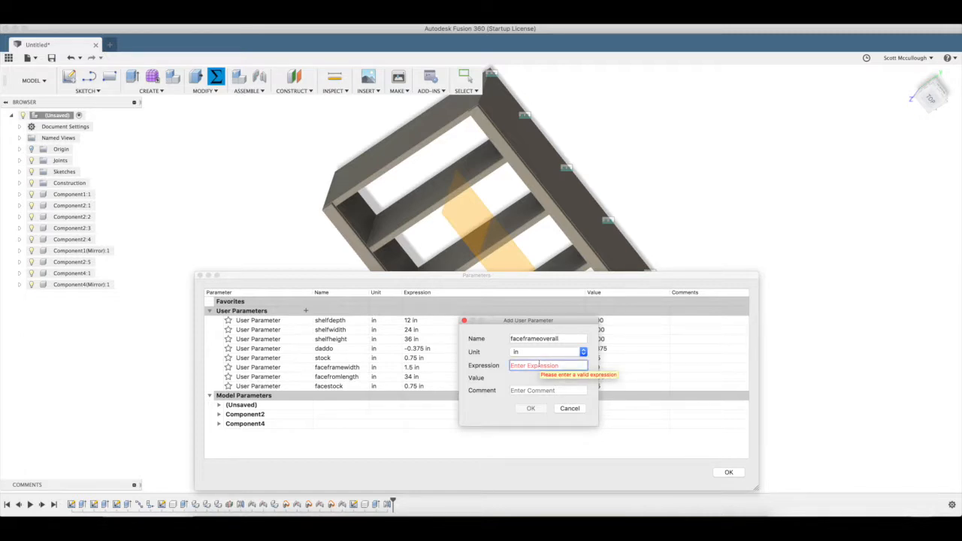
type("21.375")
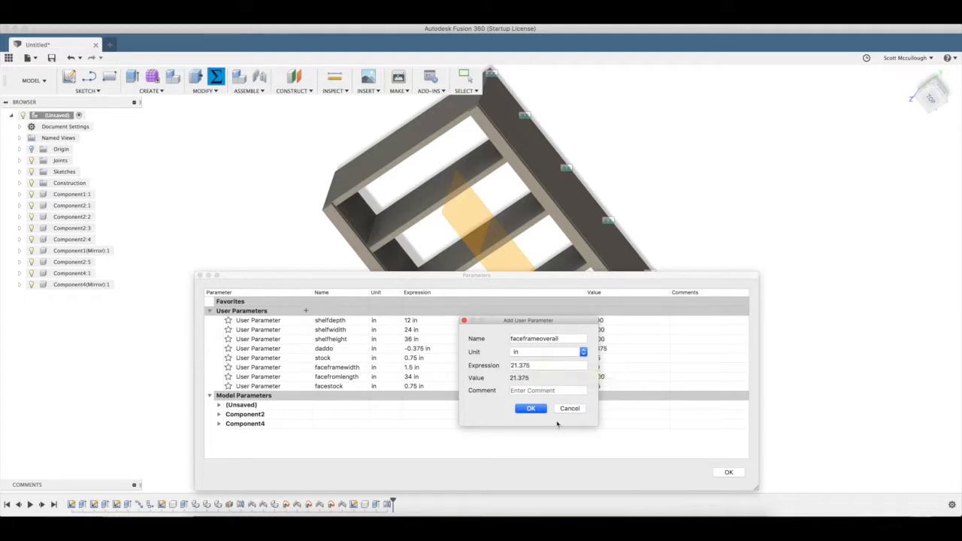
left_click(531, 409)
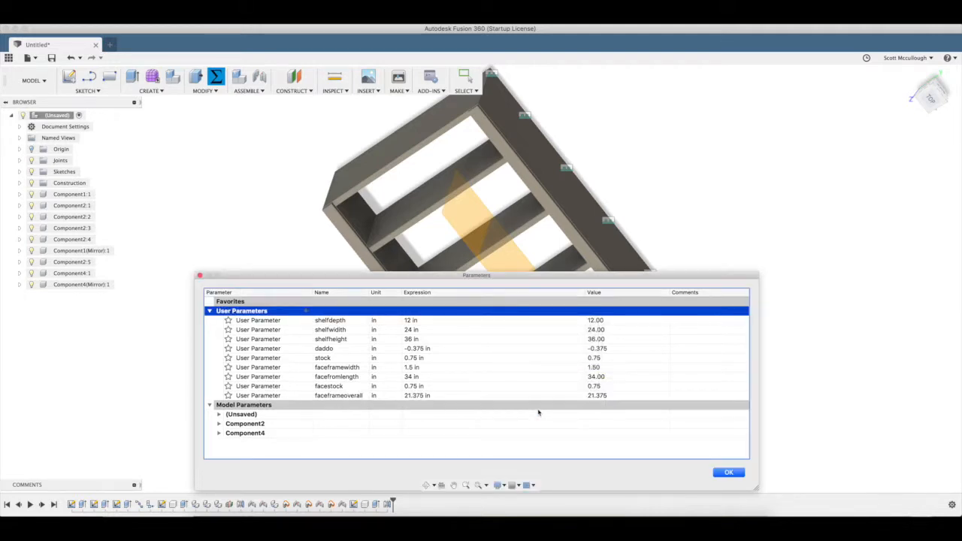
left_click(731, 473)
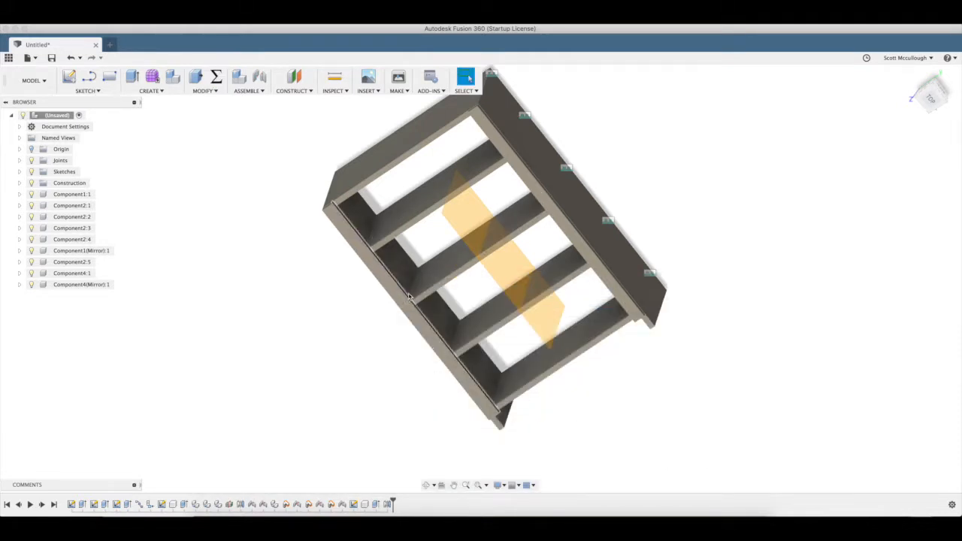
- Start a rectangle sketch on the inner edge face of the face frame side piece
key("r")
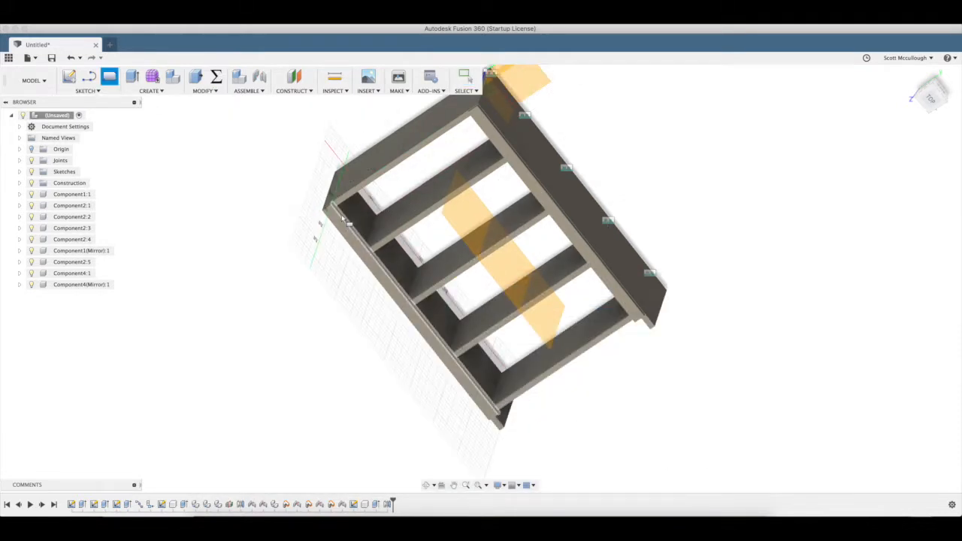
left_click(345, 218)
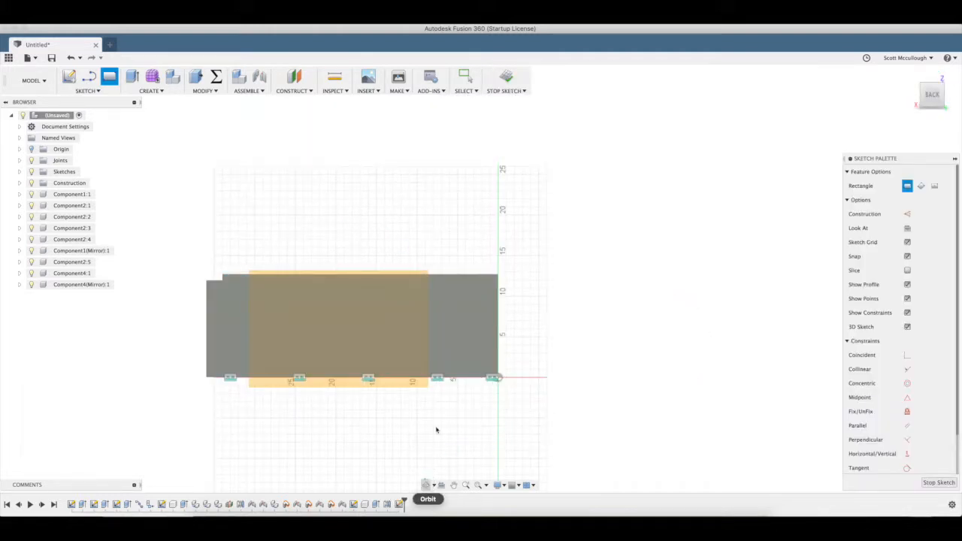
left_click(435, 392)
left_click(427, 486)
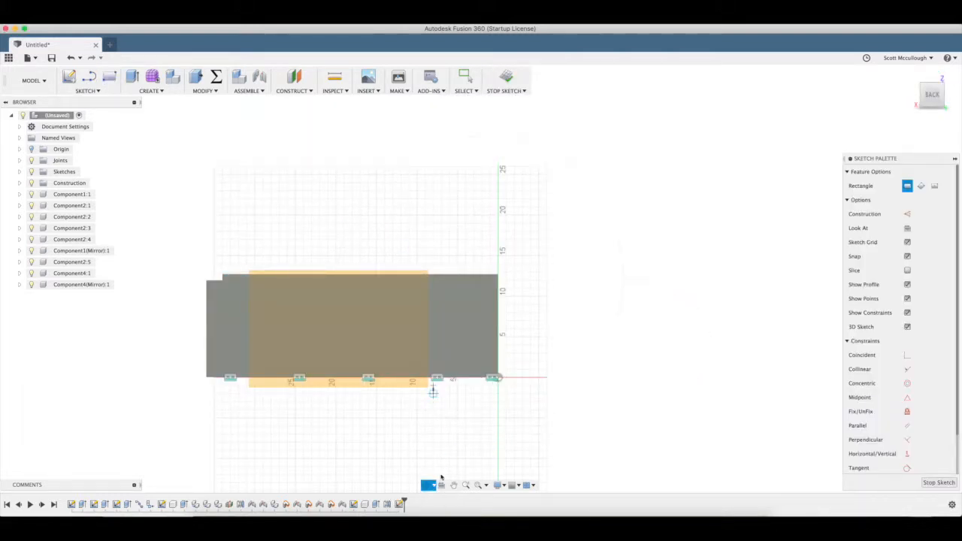
mouse_move(474, 418)
left_mouse_down()
mouse_move(475, 441)
mouse_move(475, 419)
left_mouse_up()
key("Escape")
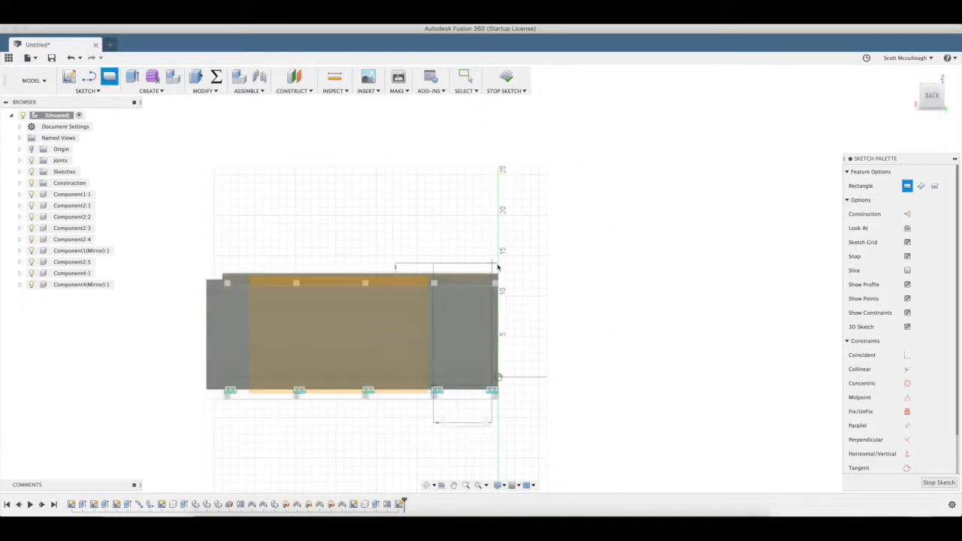
scroll(499, 282, "up", 8)
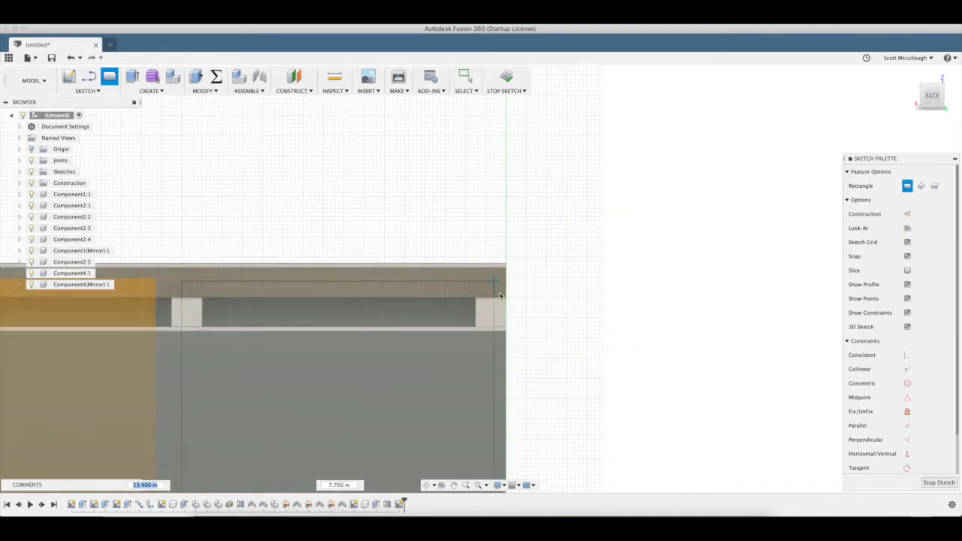
scroll(500, 296, "up", 5)
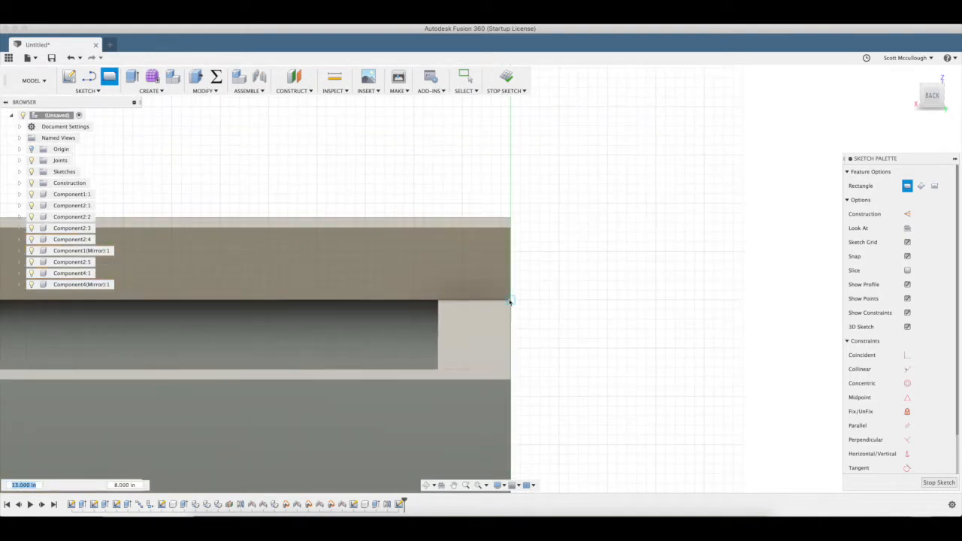
left_click(511, 300)
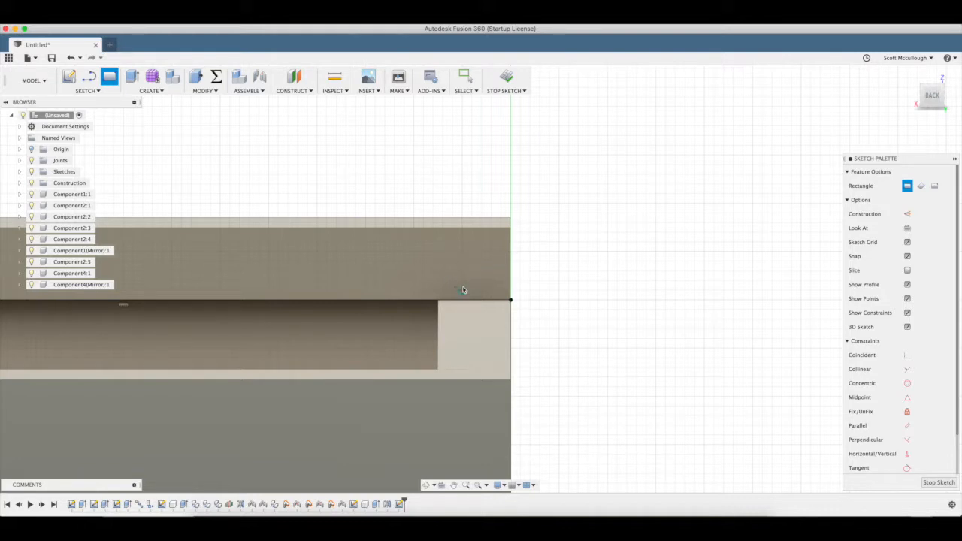
- Draw a rectangle from the side panel's upper front corner, facestock high and faceframewidth wide
left_click(510, 300)
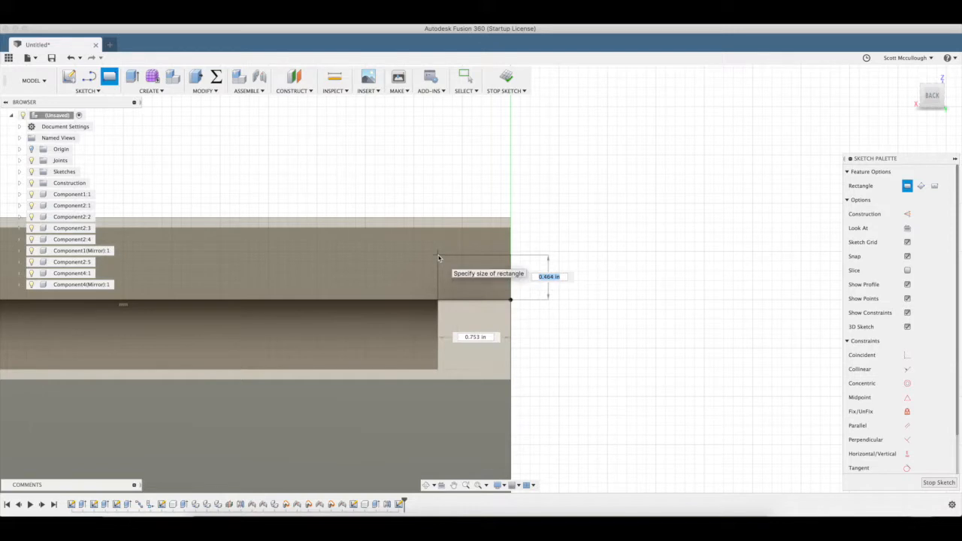
type("fa")
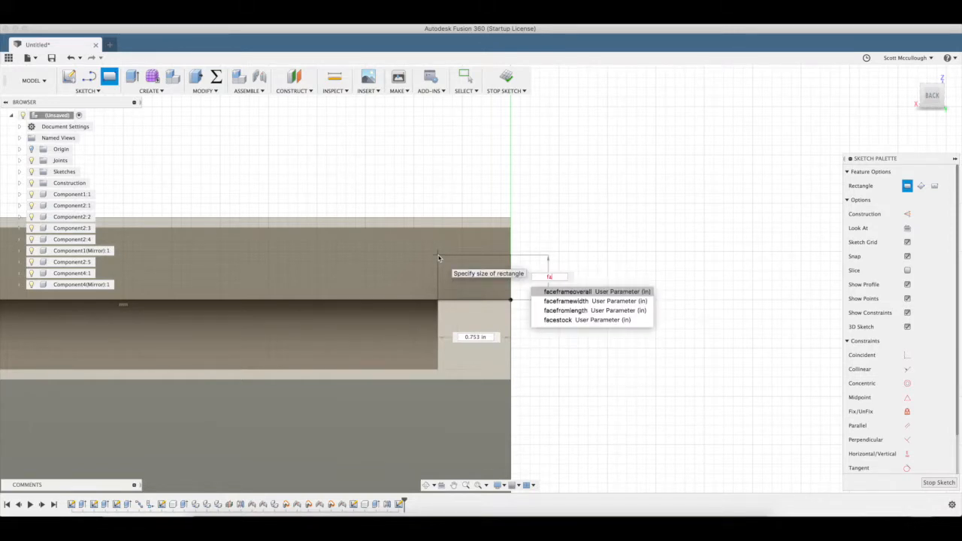
key("Down")
key("Down")
key("Down")
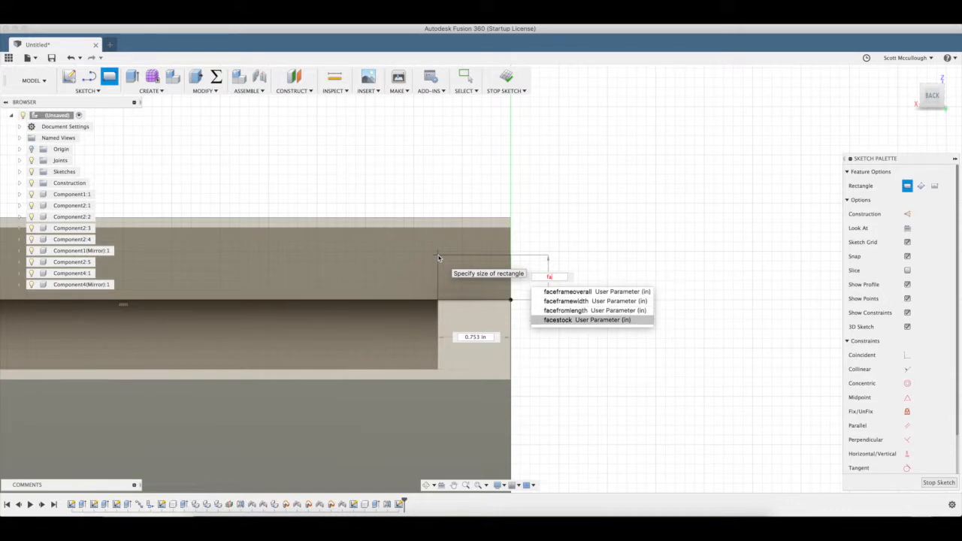
key("Return")
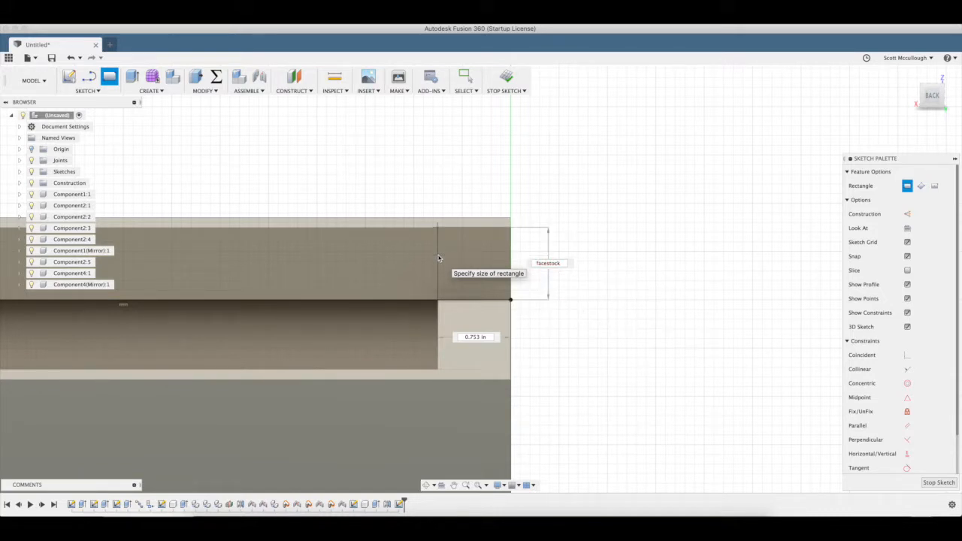
key("Tab")
type("fa")
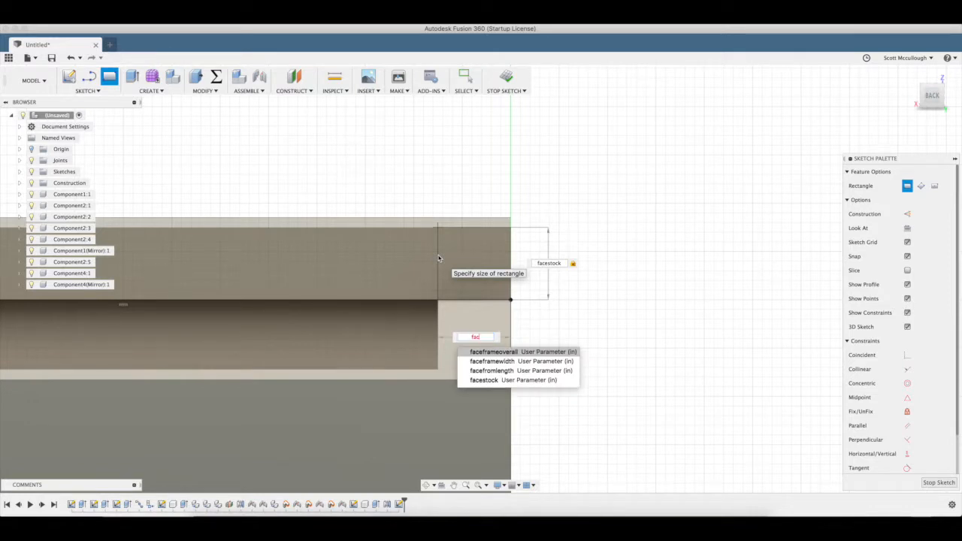
key("Down")
key("Return")
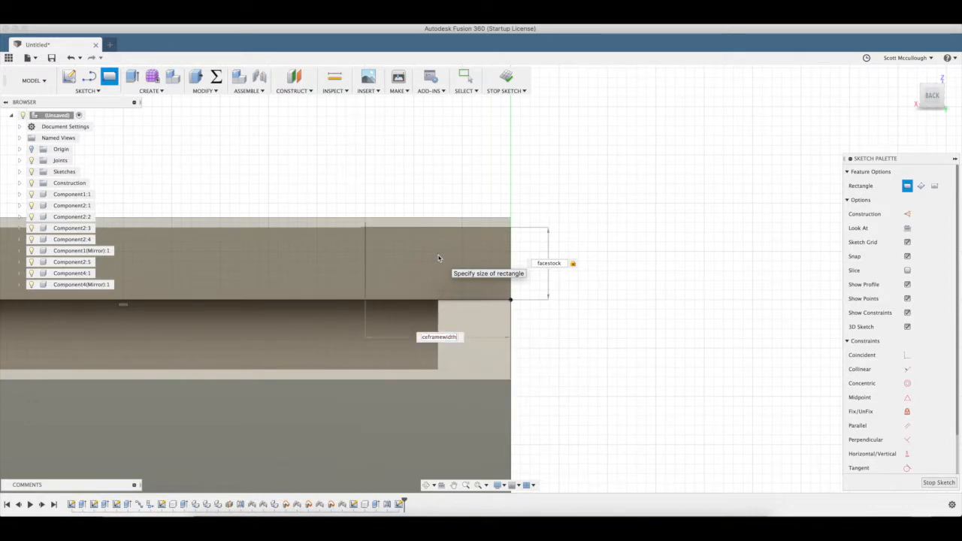
key("Return")
key("Escape")
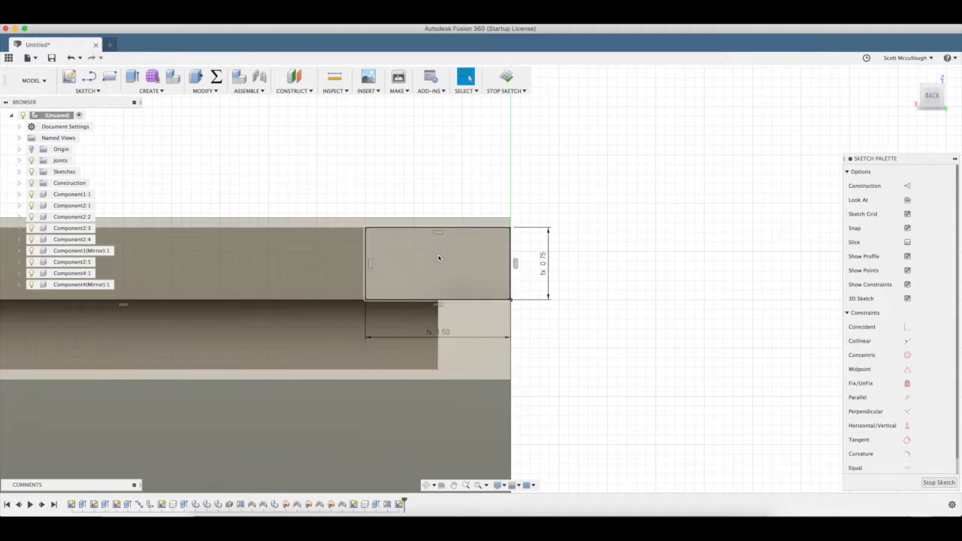
- Extrude the small corner rectangle by faceframeoverall as a new component to form the face frame's cross piece
left_click(426, 485)
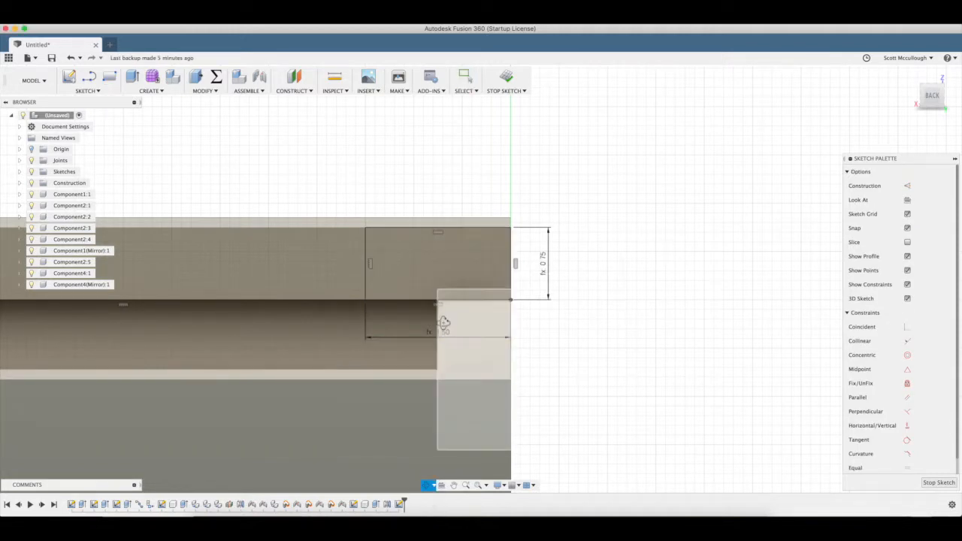
left_click_drag(427, 342, 472, 373)
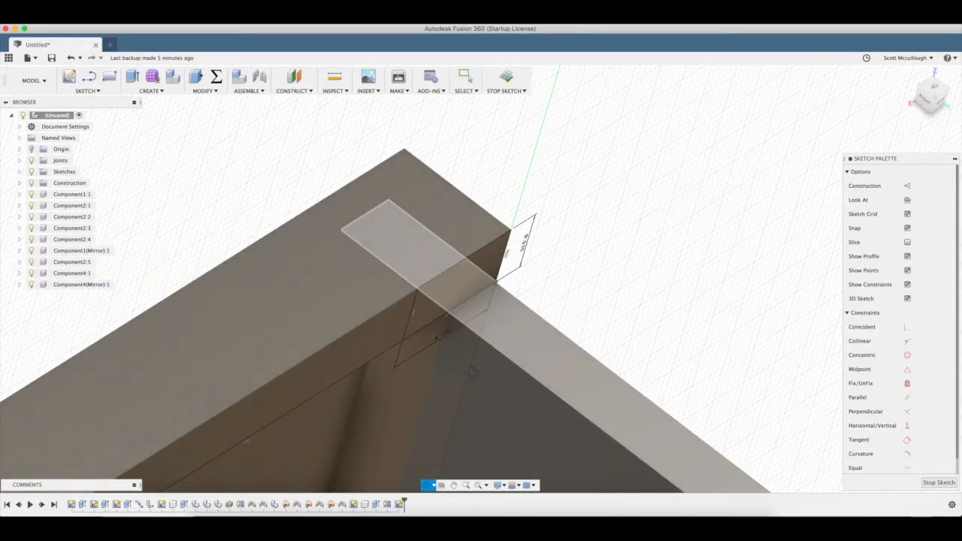
scroll(492, 335, "down", 10)
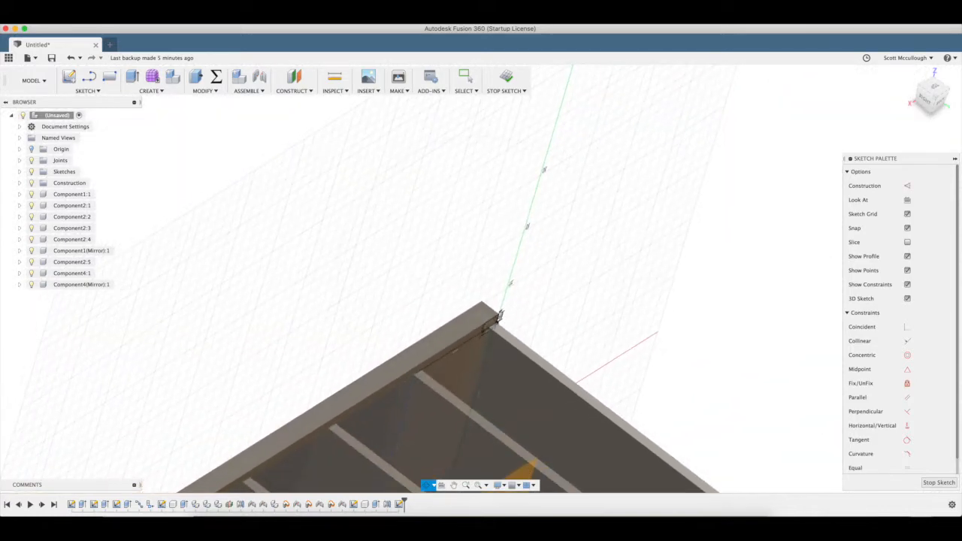
key("q")
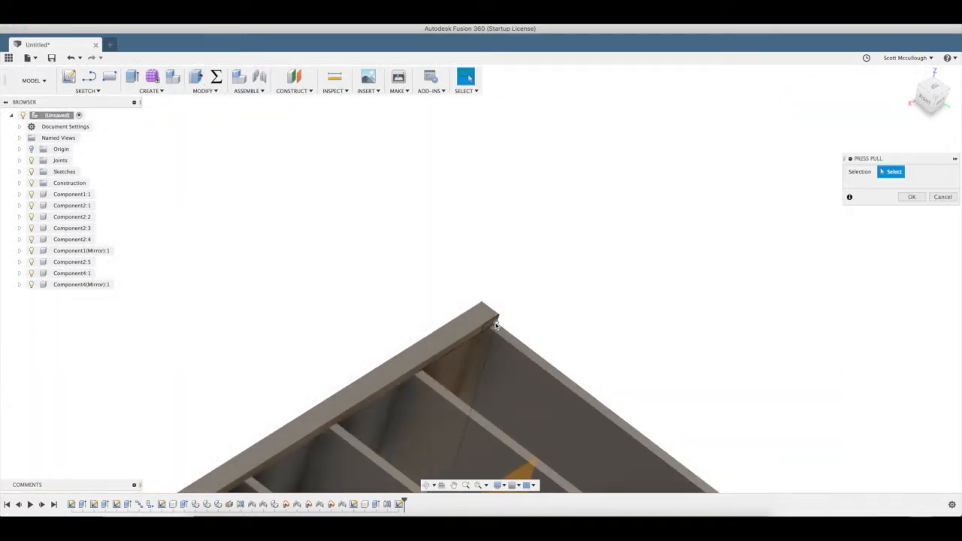
left_click(490, 324)
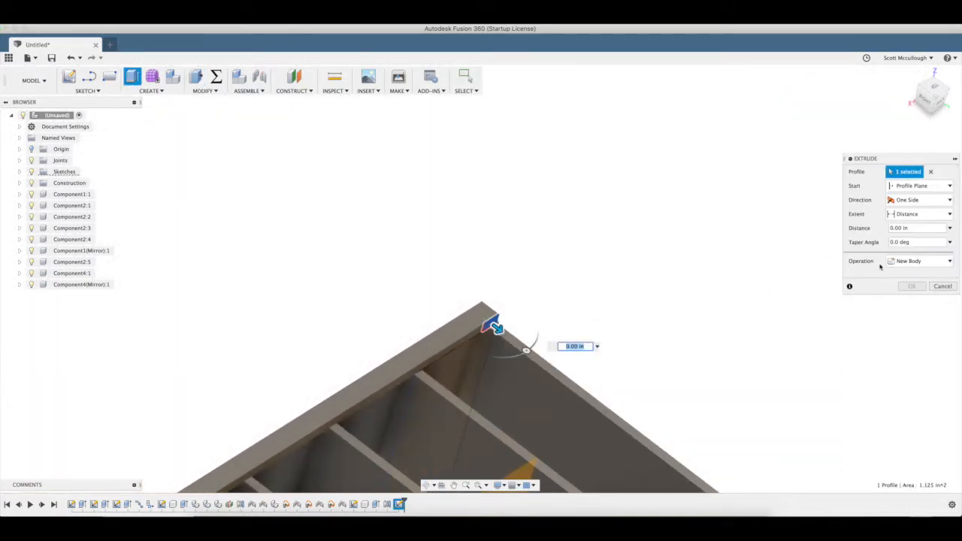
left_click(892, 261)
left_click(902, 313)
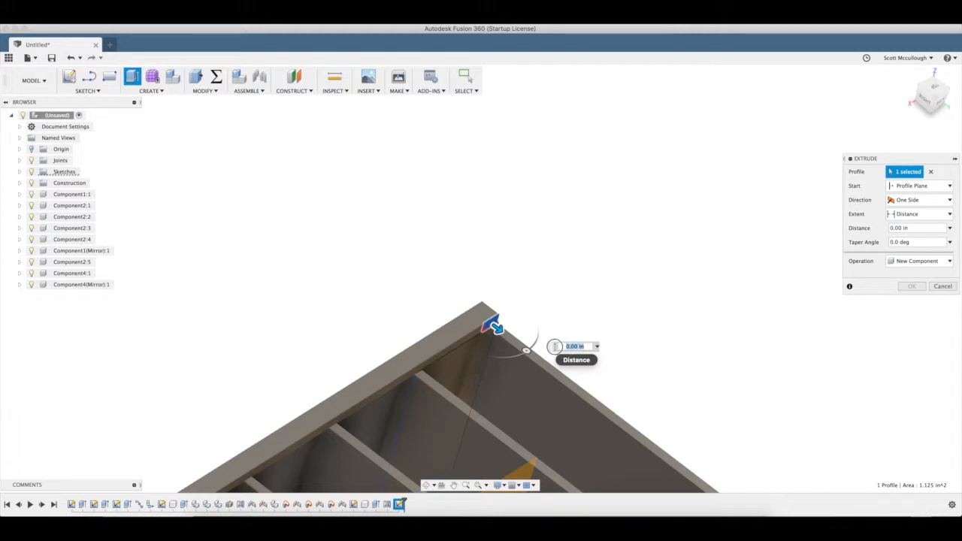
type("f")
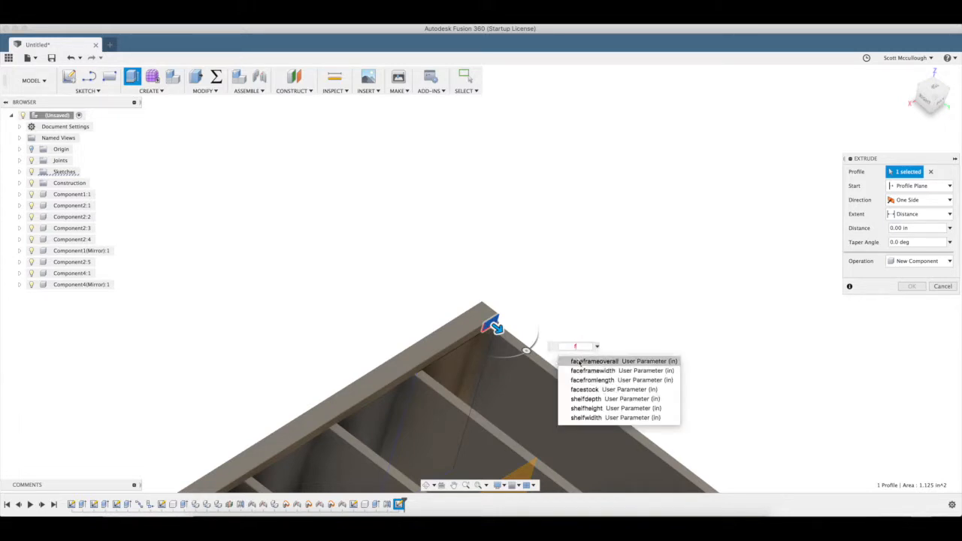
left_click(579, 362)
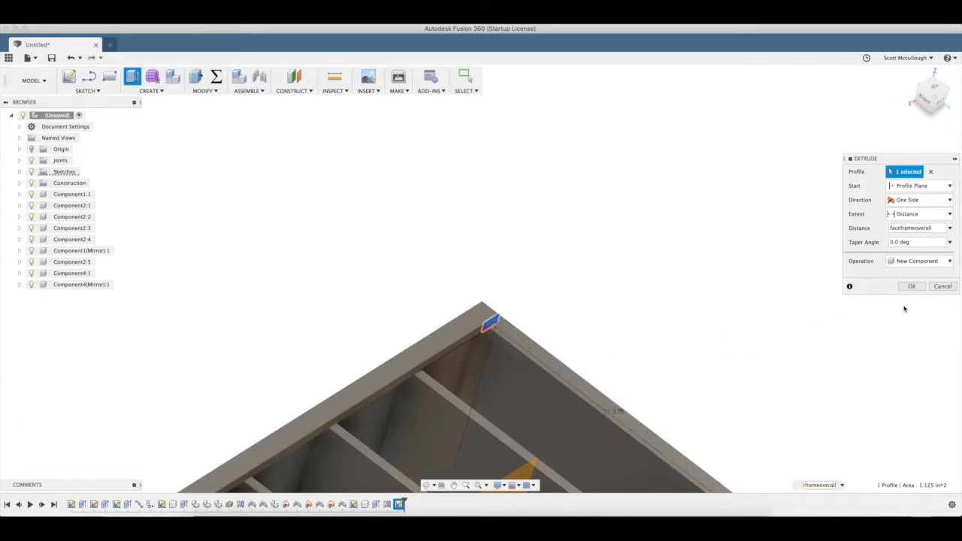
scroll(851, 359, "down", 6)
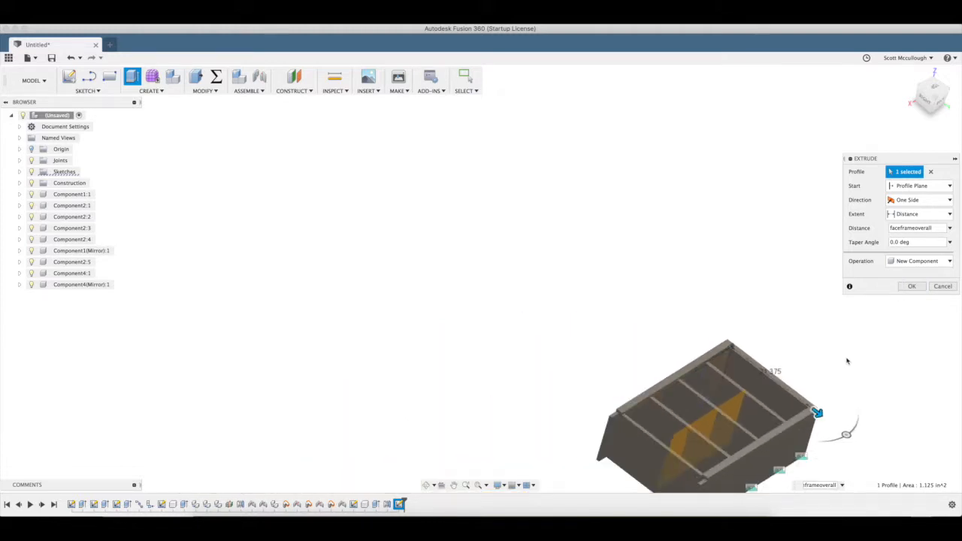
scroll(834, 381, "up", 2)
scroll(829, 401, "up", 2)
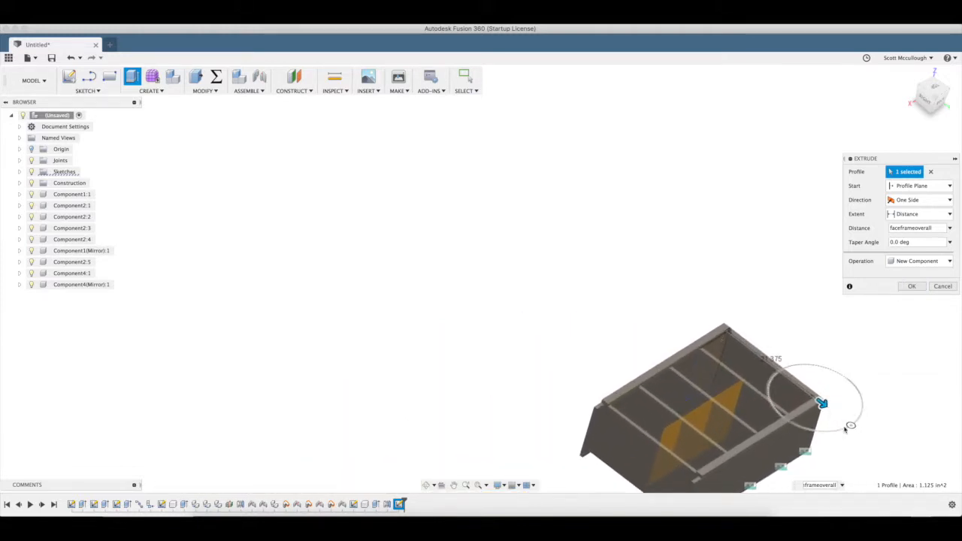
left_click(906, 288)
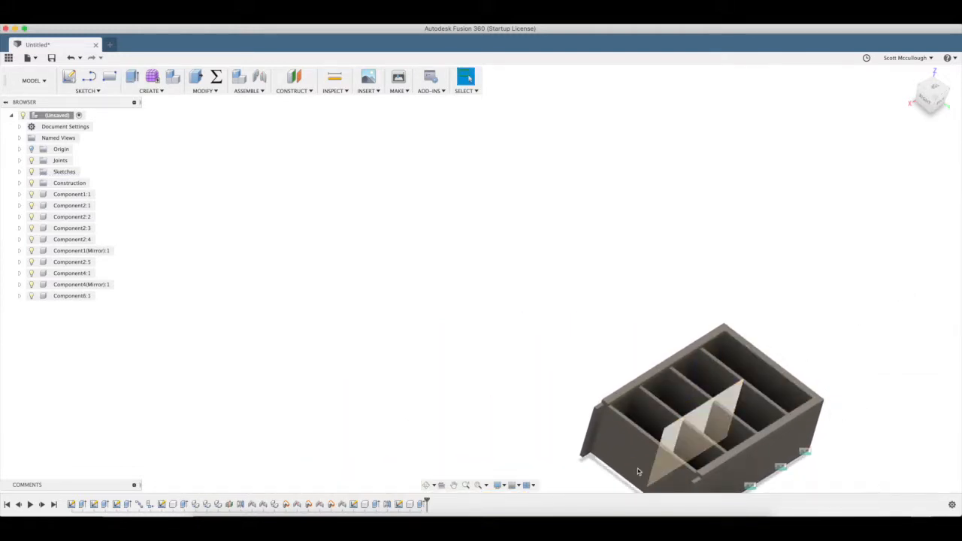
- Examine from several angles how the new cross piece fits between the face frame side pieces
left_click(428, 487)
left_click_drag(698, 311, 749, 336)
scroll(745, 313, "up", 10)
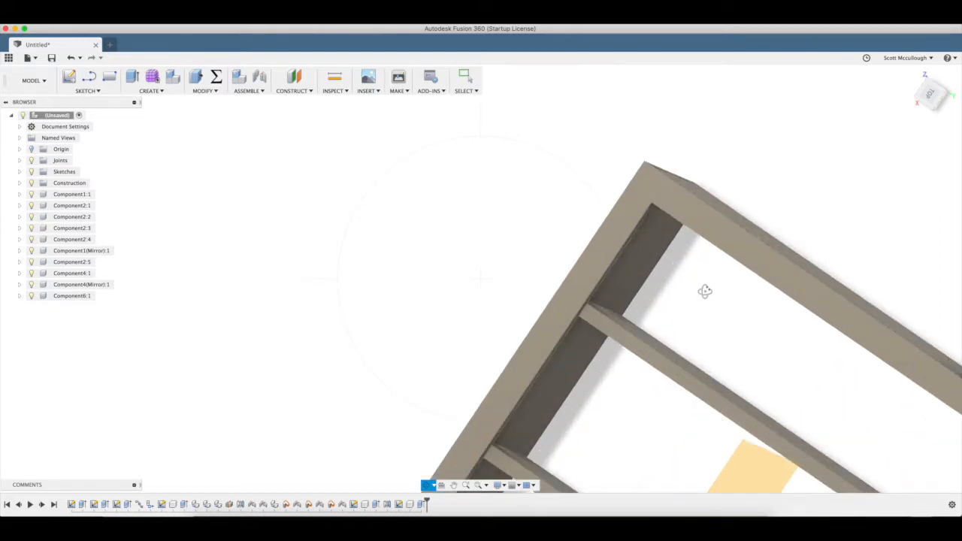
left_click_drag(675, 321, 721, 343)
scroll(721, 344, "down", 5)
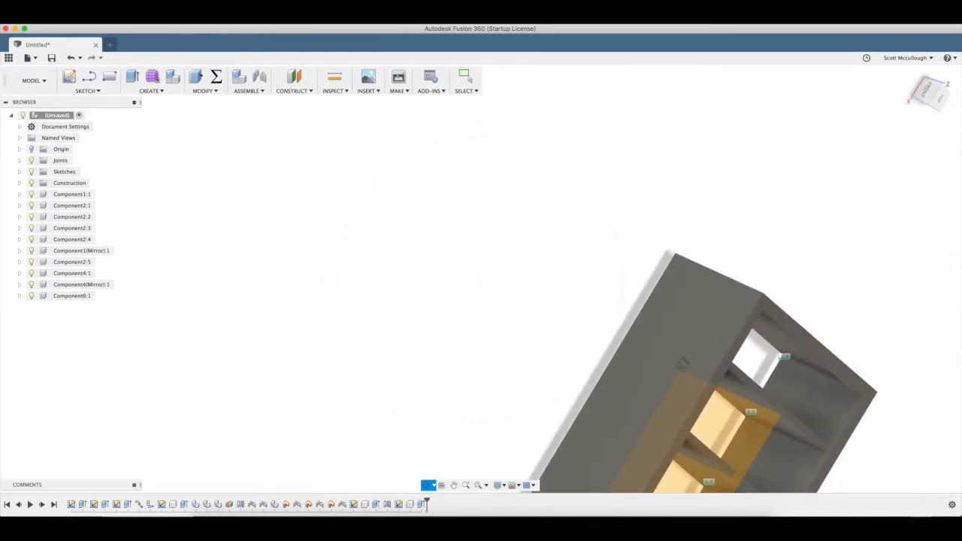
left_click_drag(657, 333, 610, 301)
scroll(674, 291, "up", 3)
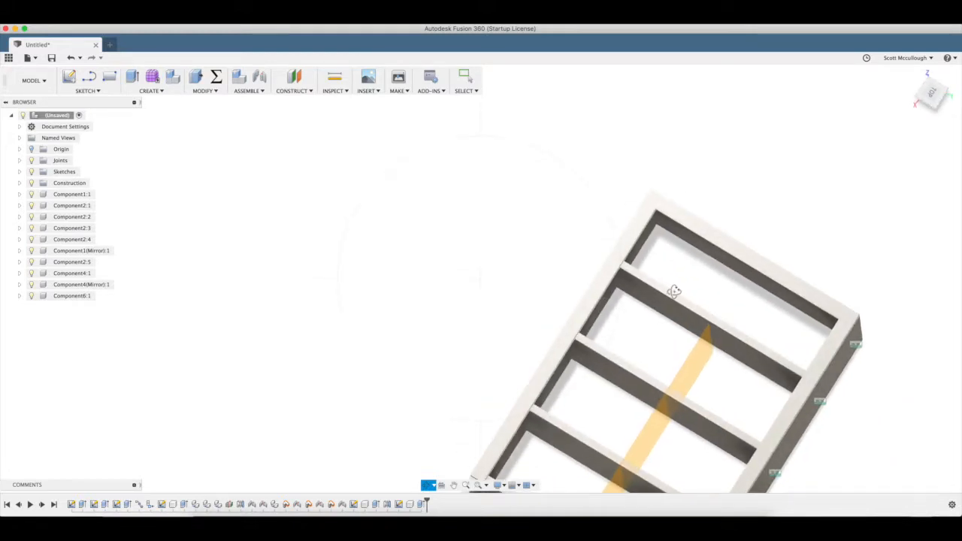
scroll(737, 197, "up", 2)
key("Escape")
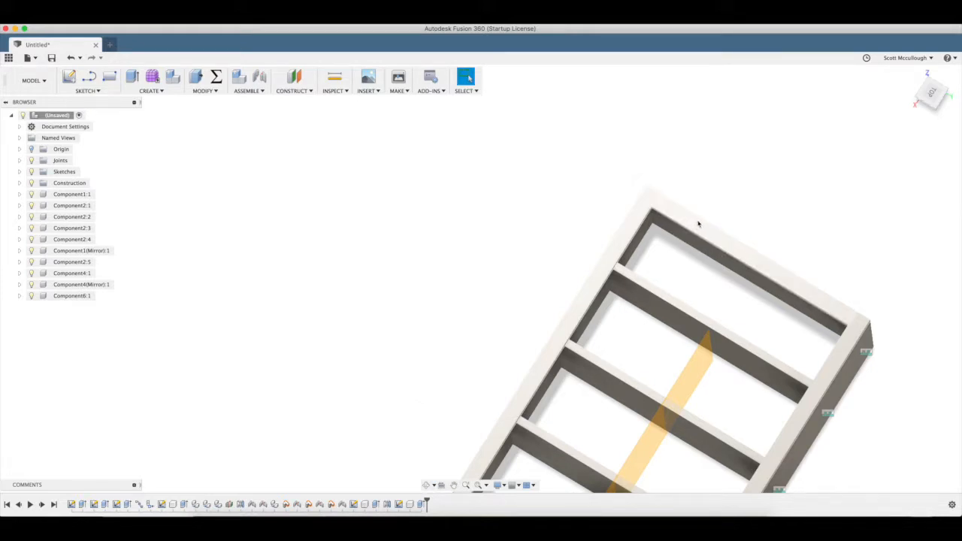
- Start the Move/Copy command on the face frame's cross piece at the top of the bookcase
scroll(652, 314, "down", 2)
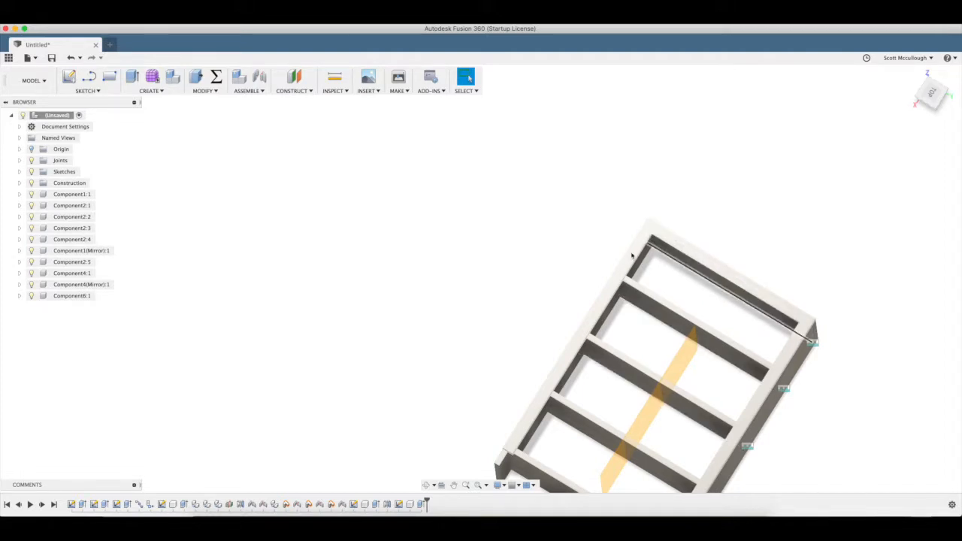
key("m")
left_click(726, 264)
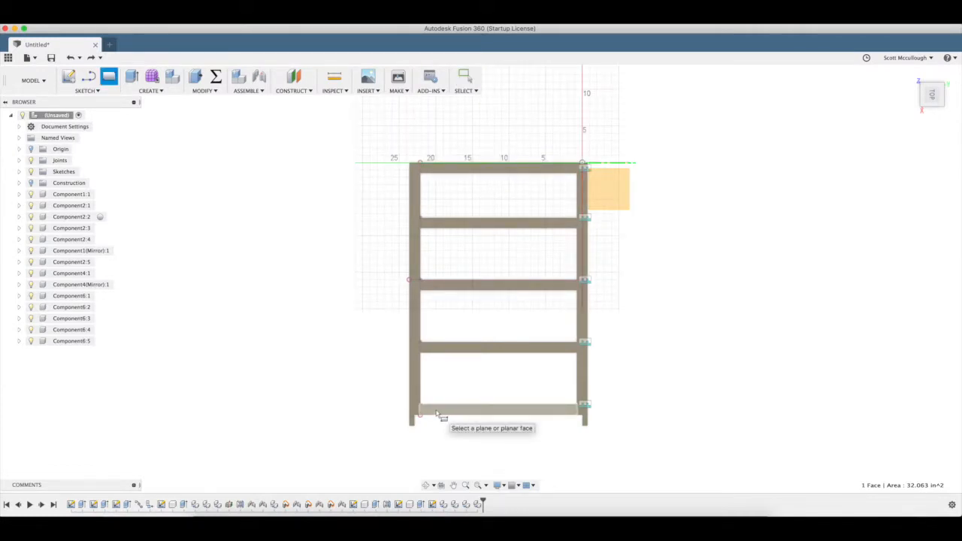
- Sketch a rectangle about 25 in wide on the front of the bottom cross piece, starting level with its upper edge
left_click(451, 413)
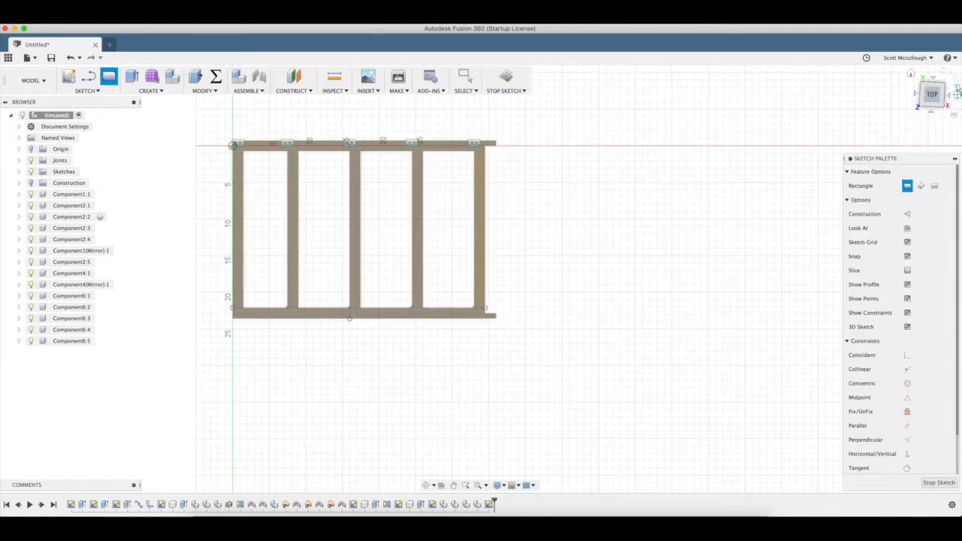
left_click(957, 89)
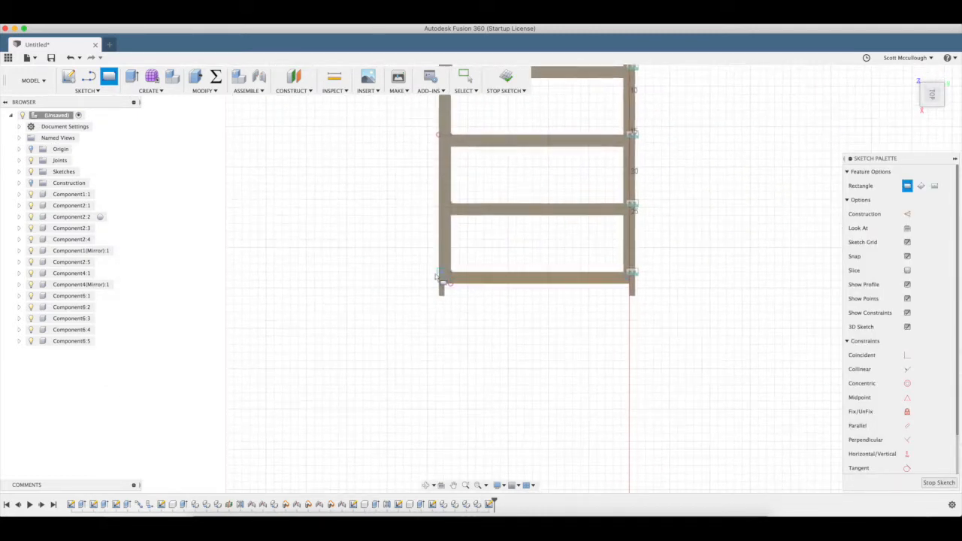
left_click(391, 274)
left_click(597, 336)
- Dimension the trim rectangle's horizontal length and set it to the trimfrontlength parameter
key("d")
left_click(391, 336)
left_click(598, 337)
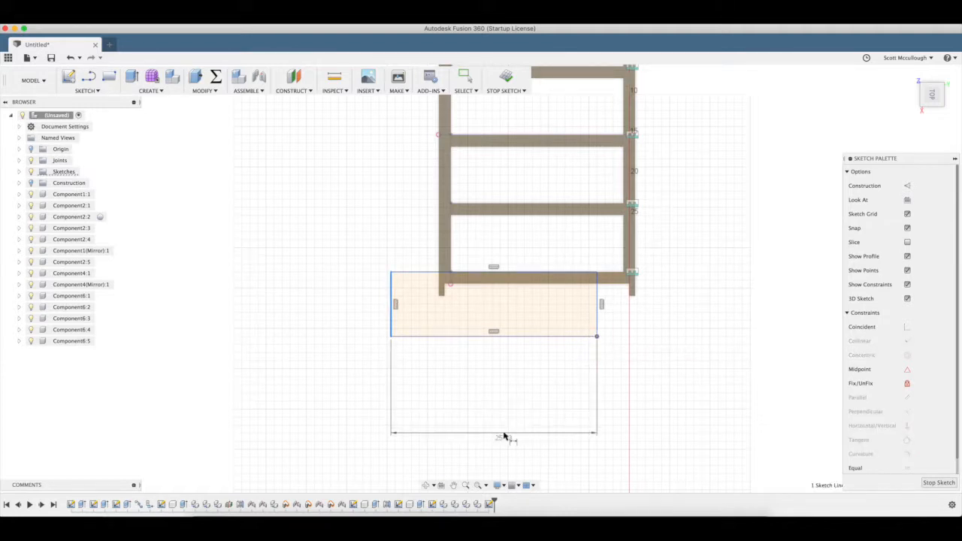
left_click(503, 436)
type("tr")
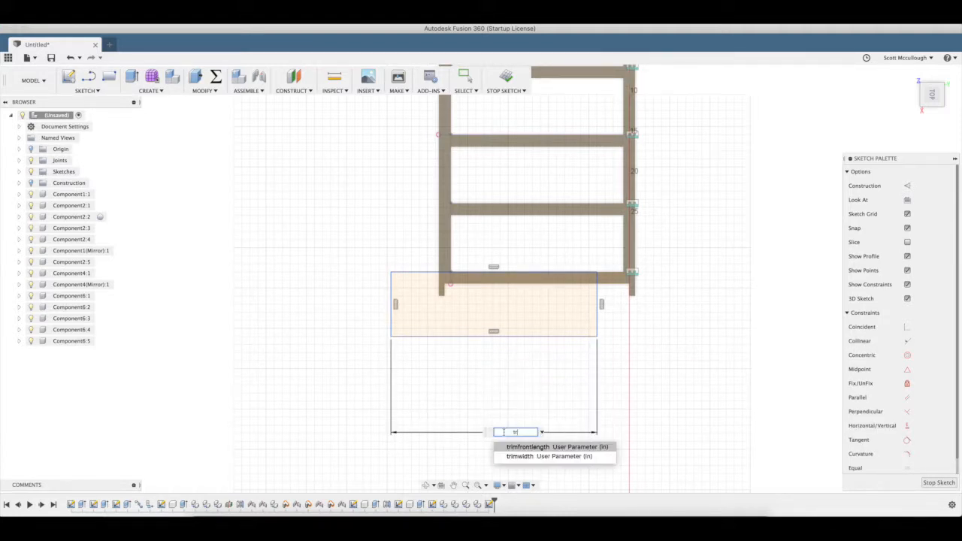
left_click(530, 448)
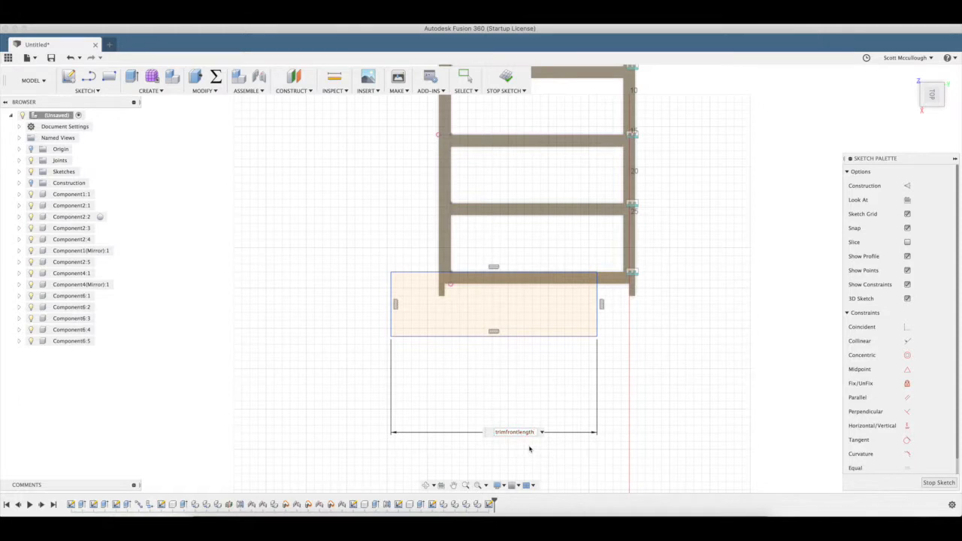
key("Return")
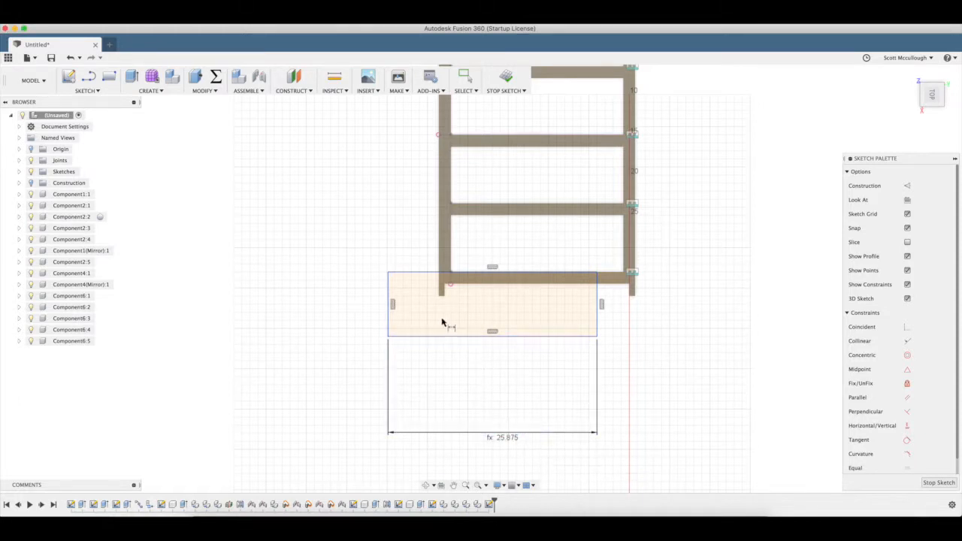
- Dimension the trim rectangle's height and set it to the trimwidth parameter
left_click(409, 274)
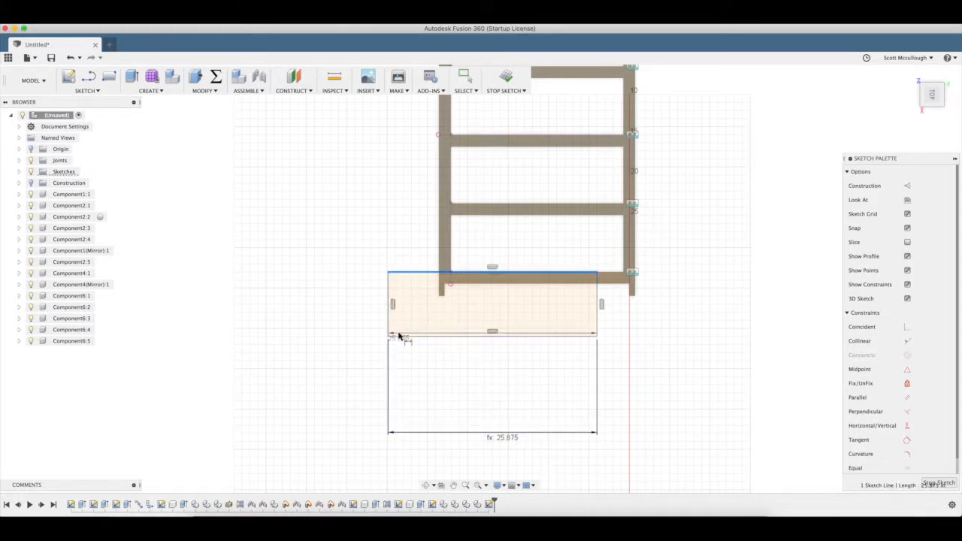
left_click(398, 337)
left_click(337, 330)
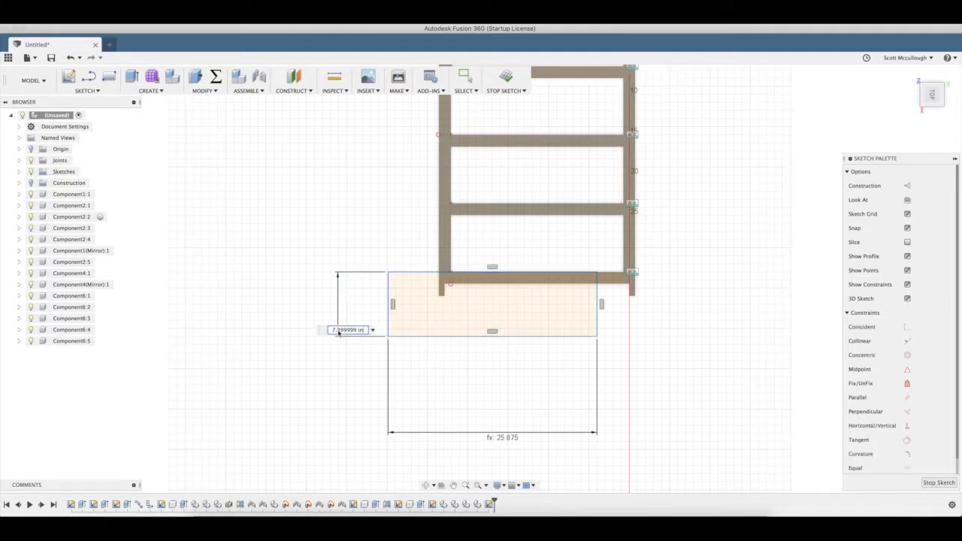
type("t")
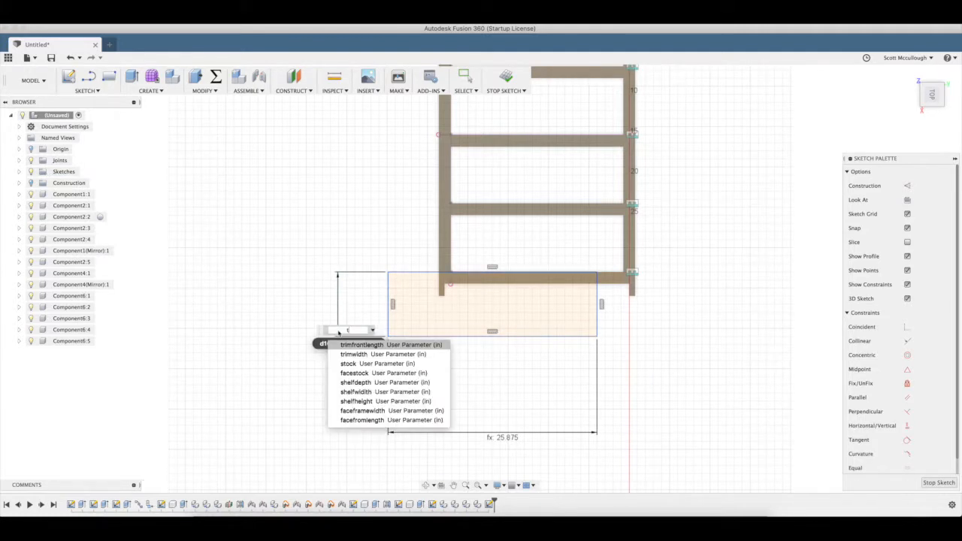
left_click(370, 356)
key("Return")
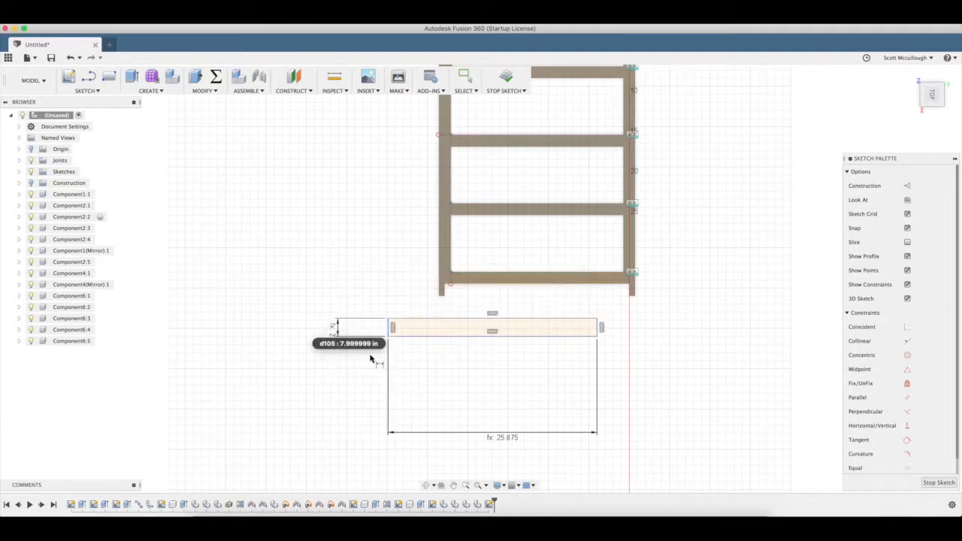
- Center the trim rectangle's upper edge on the bottom cross piece's upper edge with a Midpoint constraint and finish the sketch
scroll(906, 391, "down", 1)
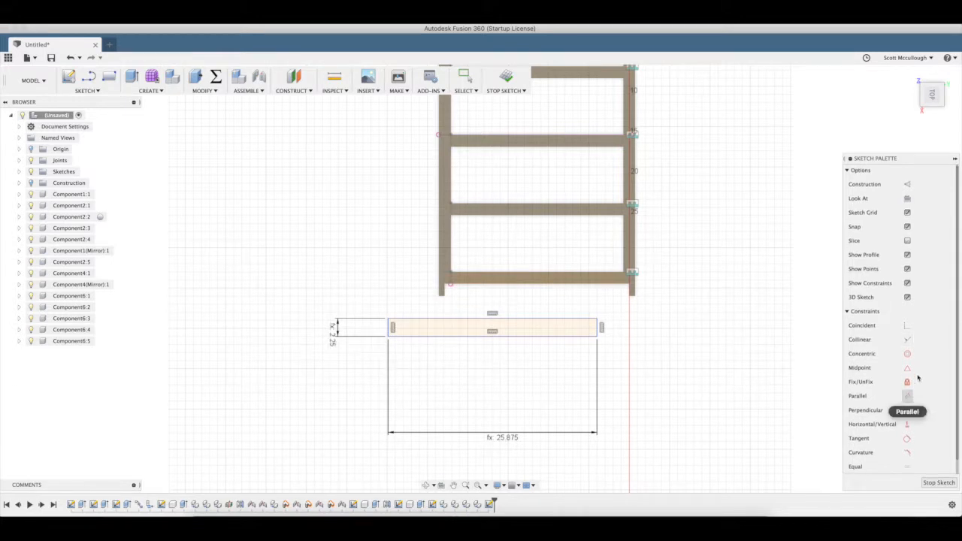
left_click(908, 363)
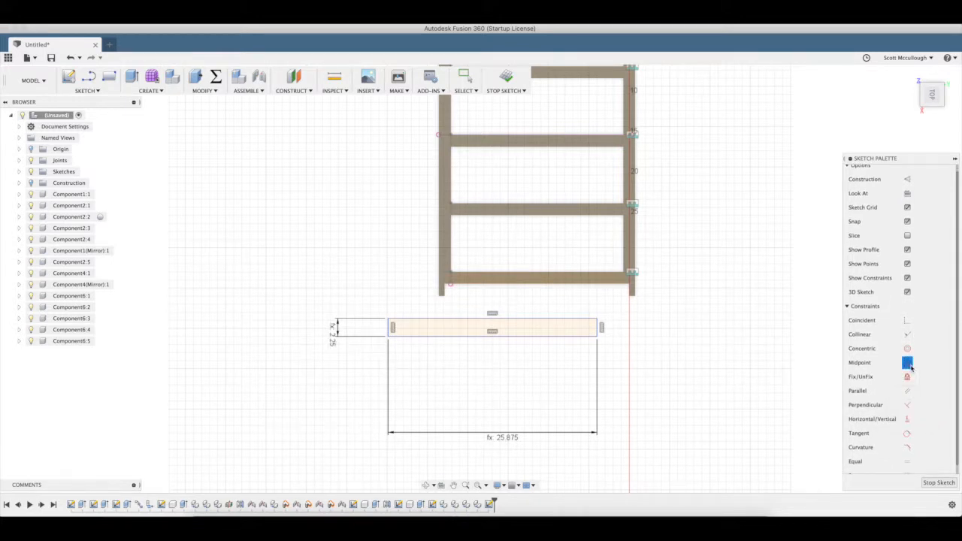
left_click(482, 322)
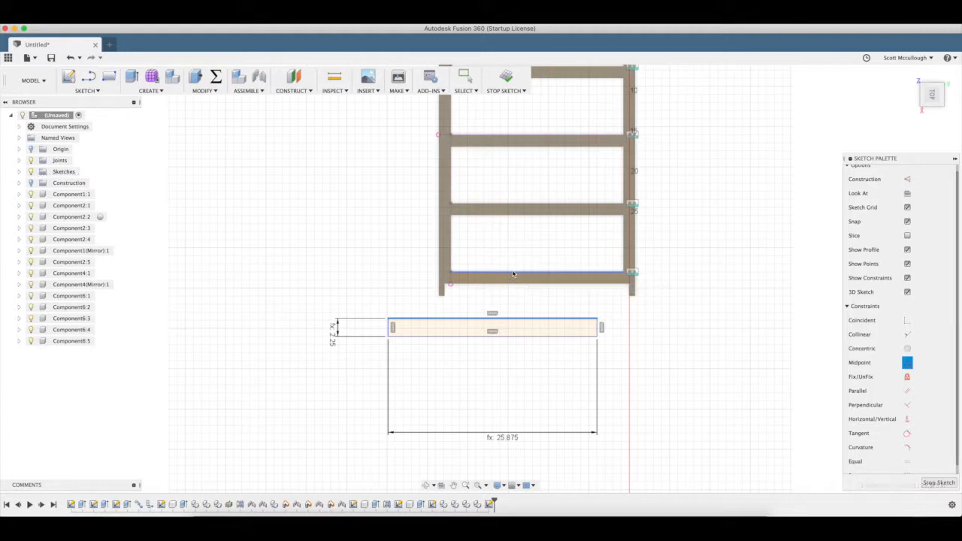
left_click(514, 275)
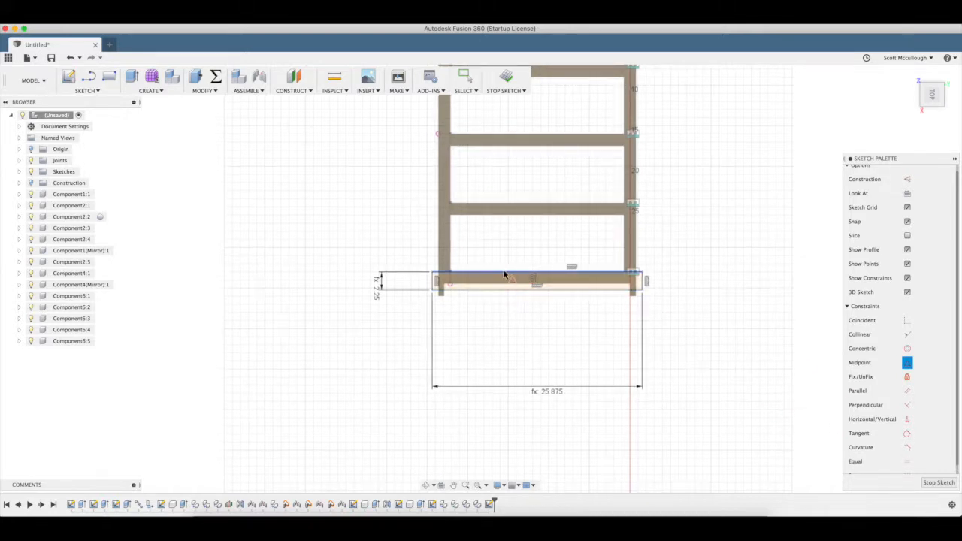
left_click(939, 483)
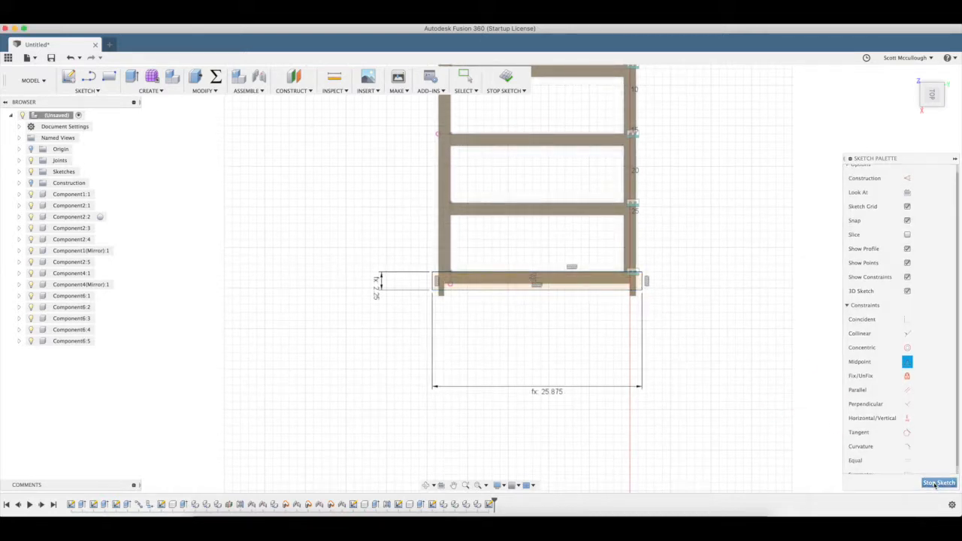
- Extrude both profiles of the trim rectangle by the stock parameter as a new component
key("q")
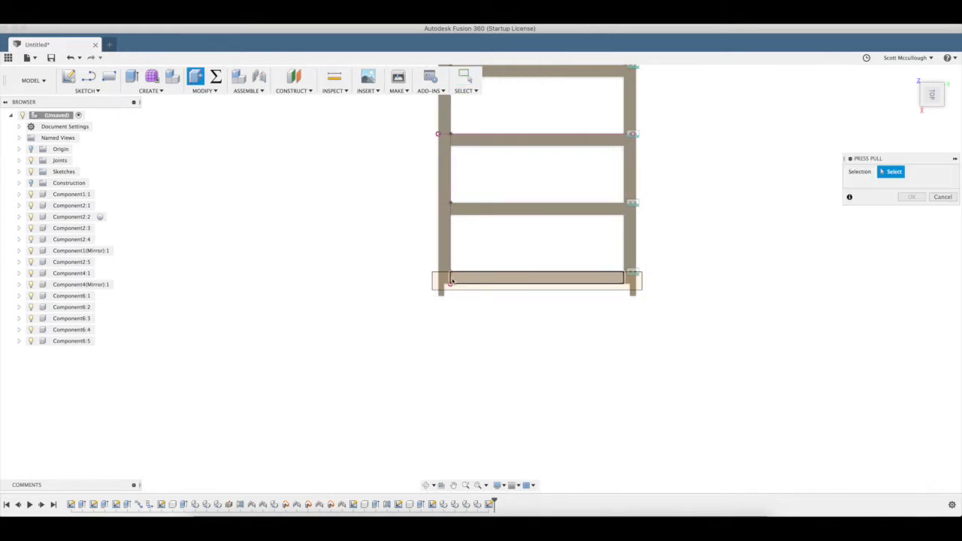
left_click(502, 282)
left_click(508, 282)
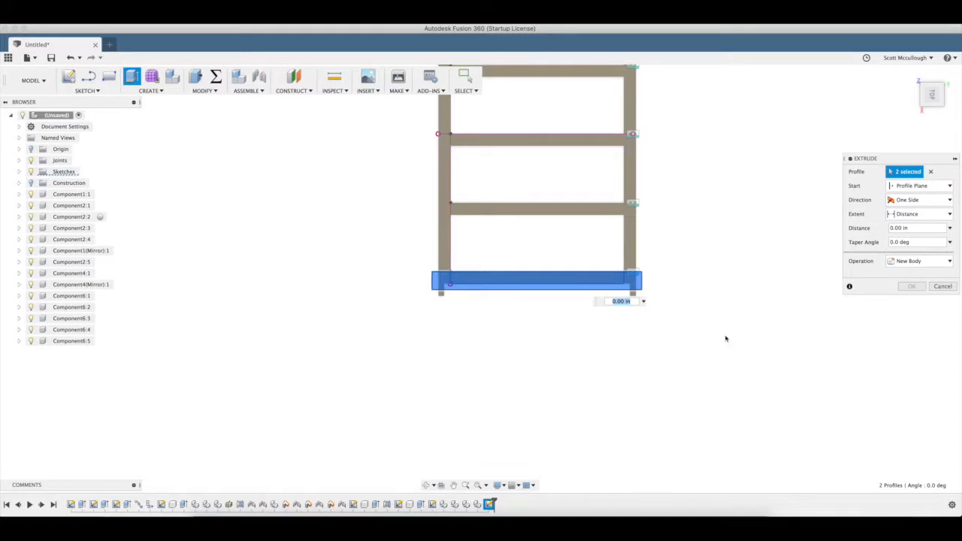
left_click(919, 261)
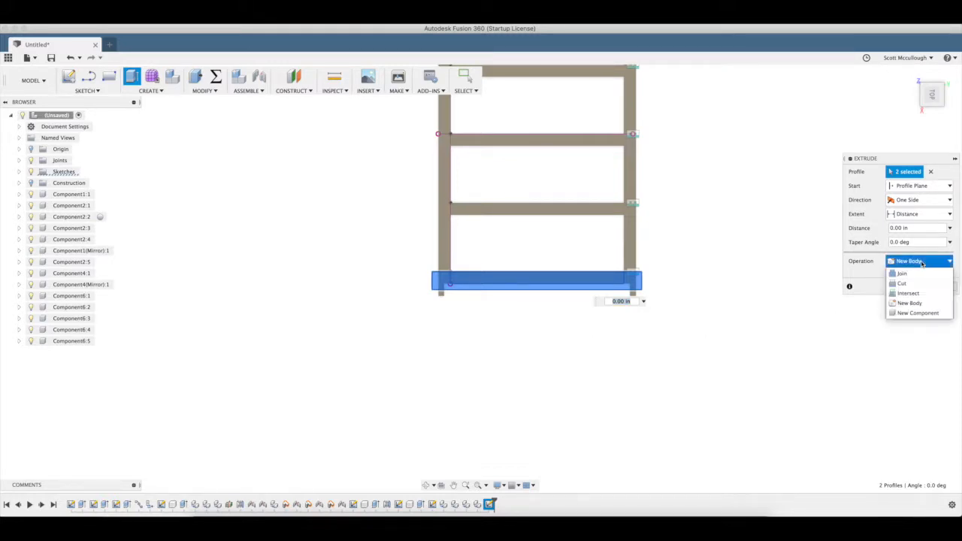
left_click(916, 313)
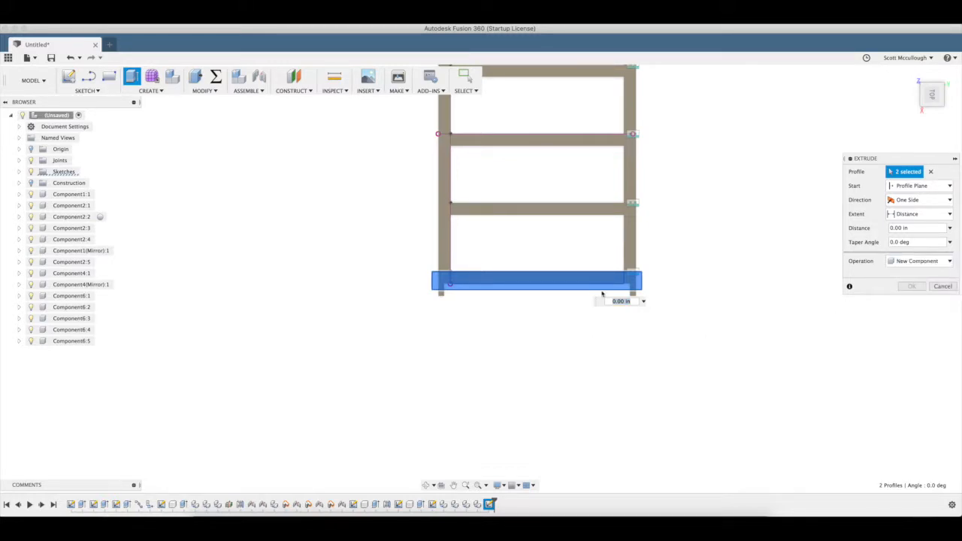
left_click(627, 303)
left_click(628, 300)
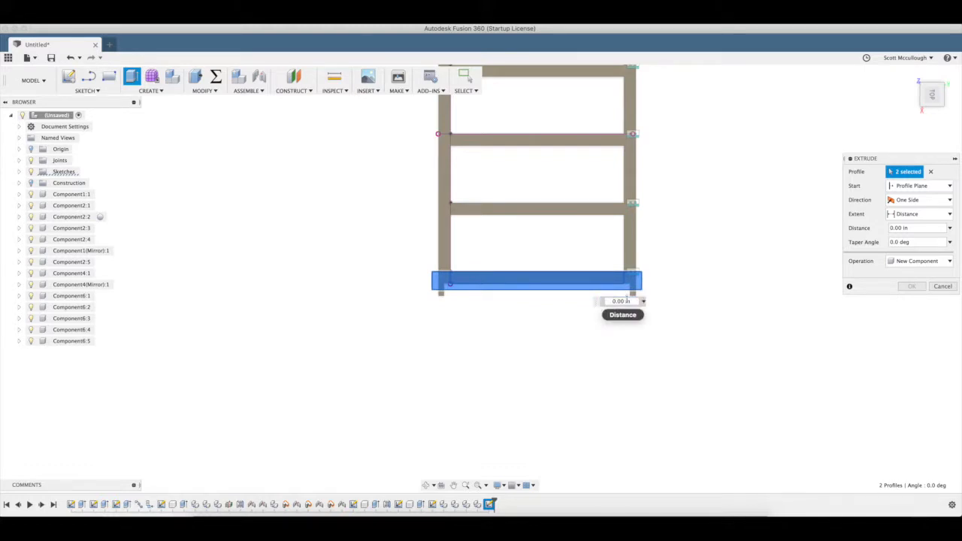
left_click_drag(632, 302, 588, 301)
type("st")
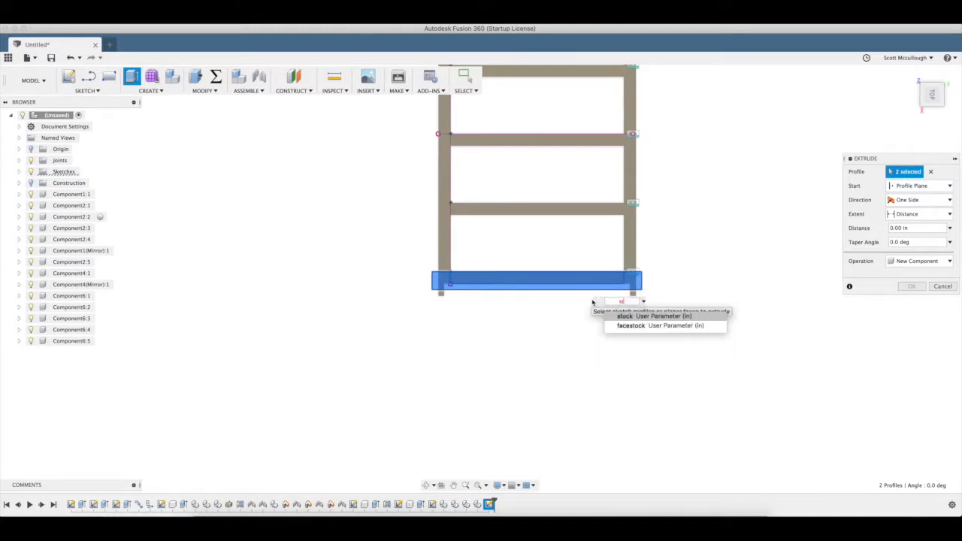
left_click(630, 317)
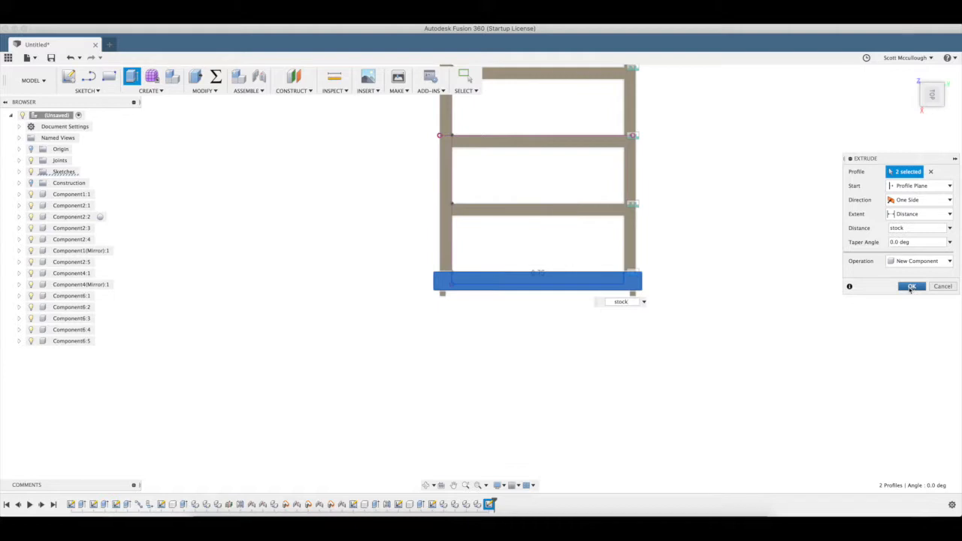
left_click(911, 288)
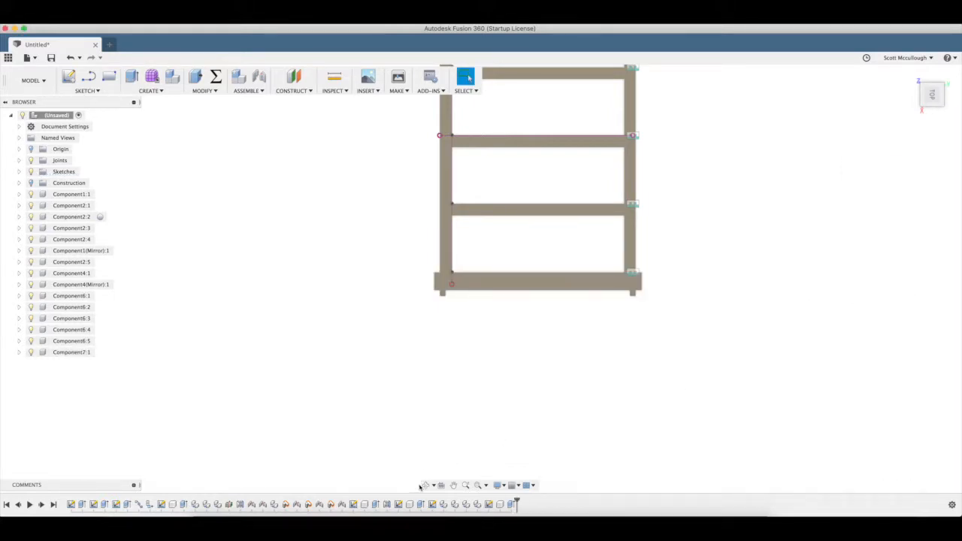
- Move the new front trim component down 0.75 in at the base of the bookcase
key("m")
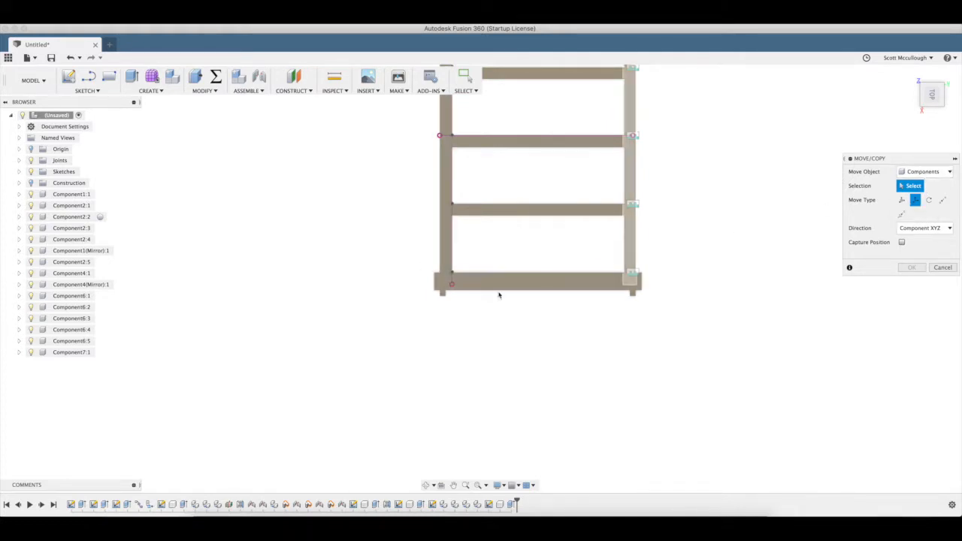
left_click(436, 289)
left_click(436, 289)
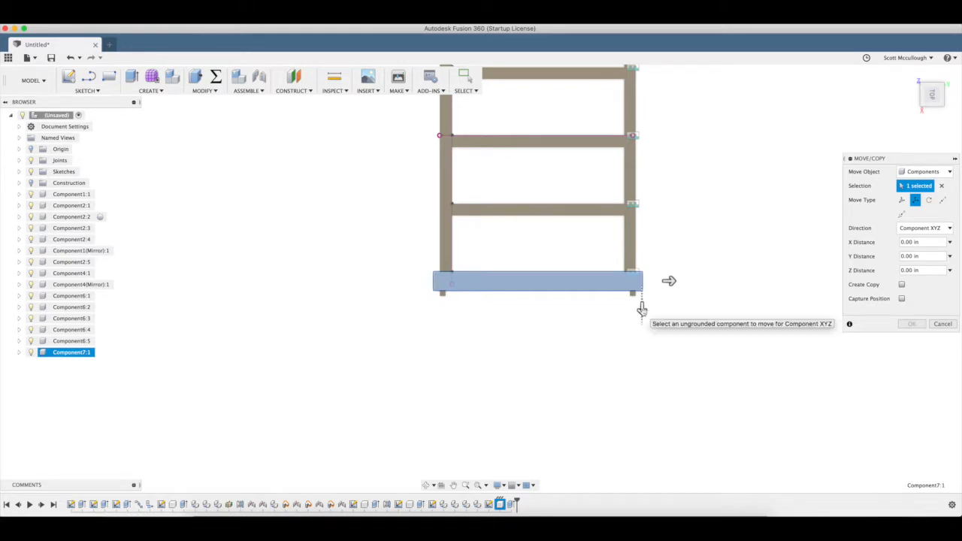
left_click_drag(641, 310, 641, 316)
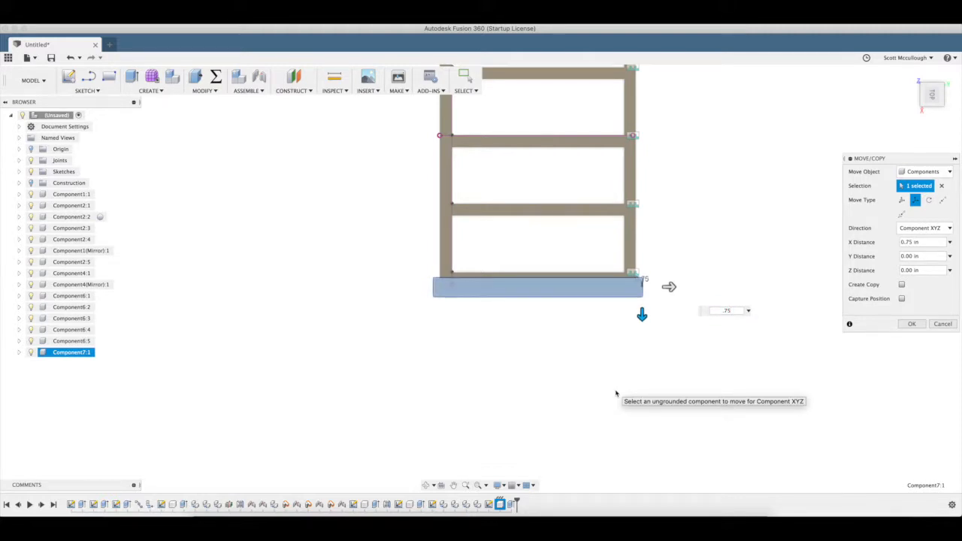
key("Return")
- Start a rectangle sketch on the back face of the front trim's projecting end, capturing the trim's moved position
left_click(427, 486)
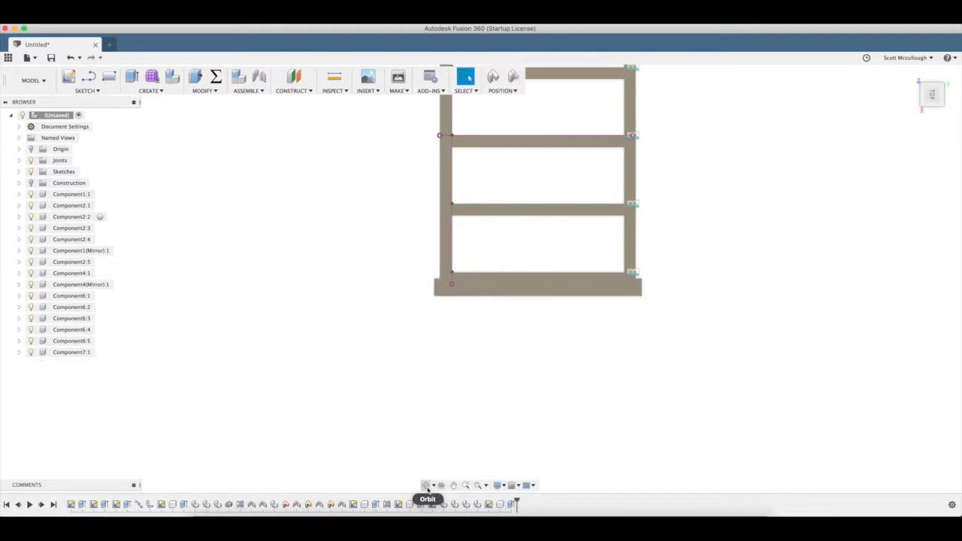
left_click_drag(575, 320, 373, 333)
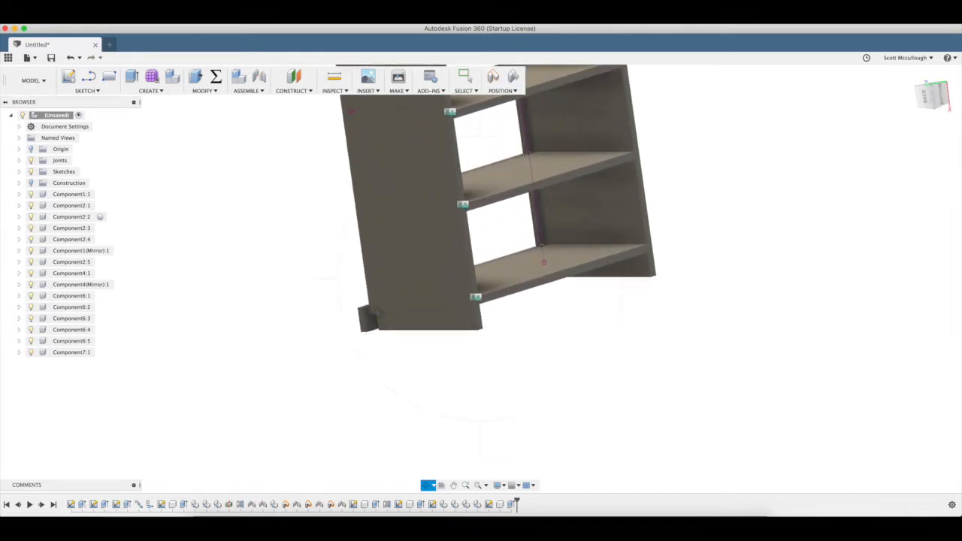
key("Escape")
key("r")
left_click(493, 278)
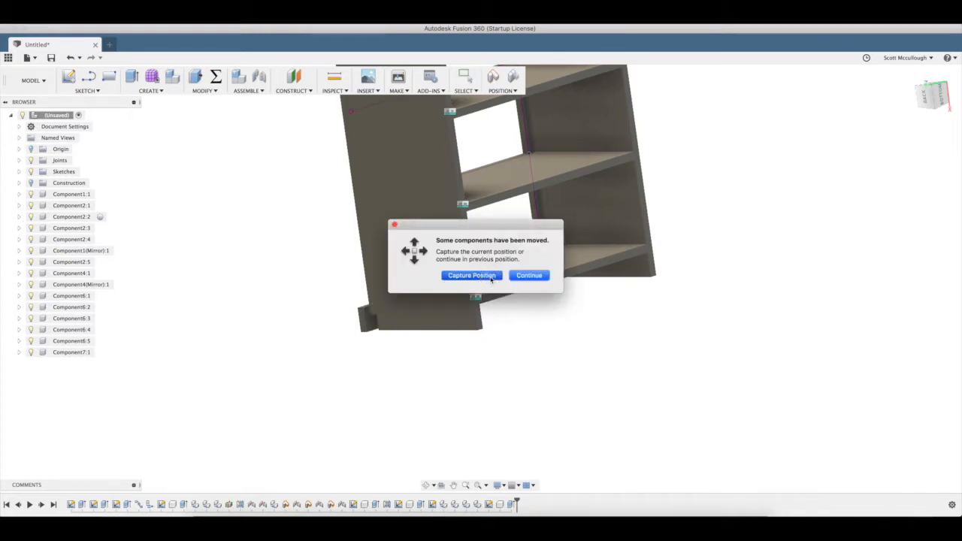
scroll(369, 322, "up", 5)
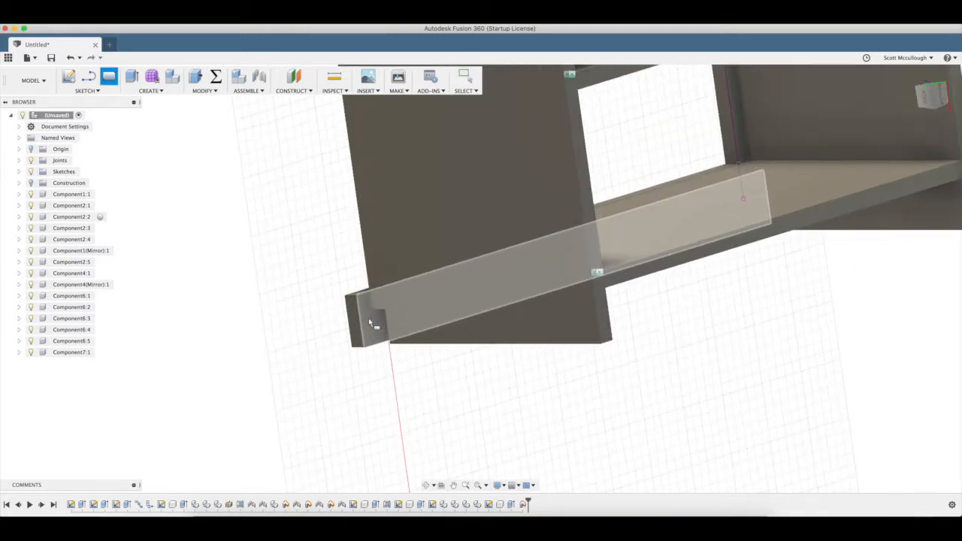
left_click(369, 323)
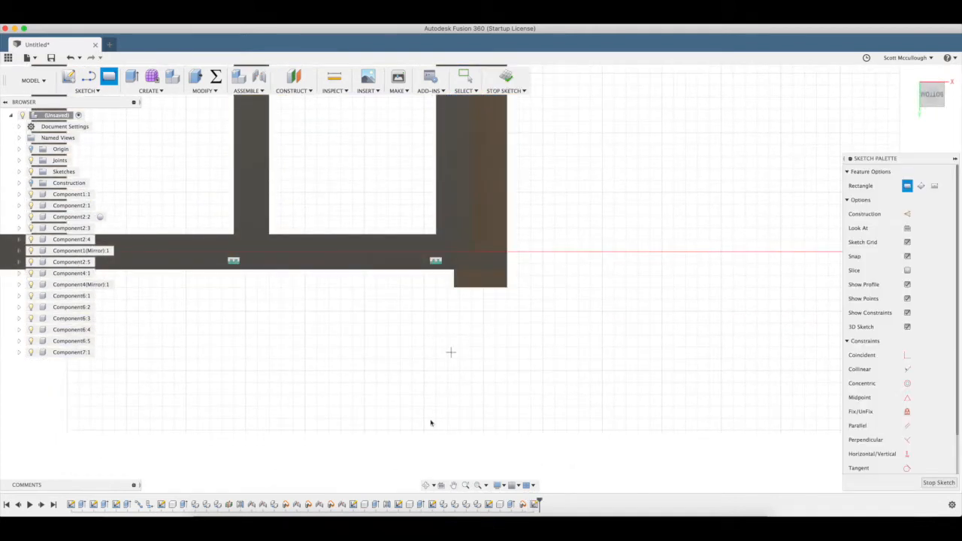
left_click(425, 486)
left_click_drag(423, 365, 411, 345)
key("Escape")
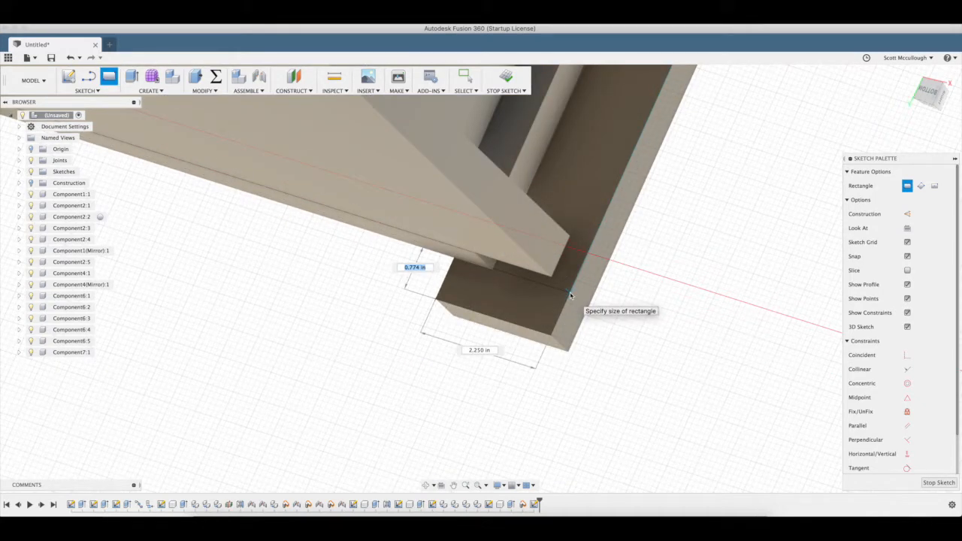
type("tr")
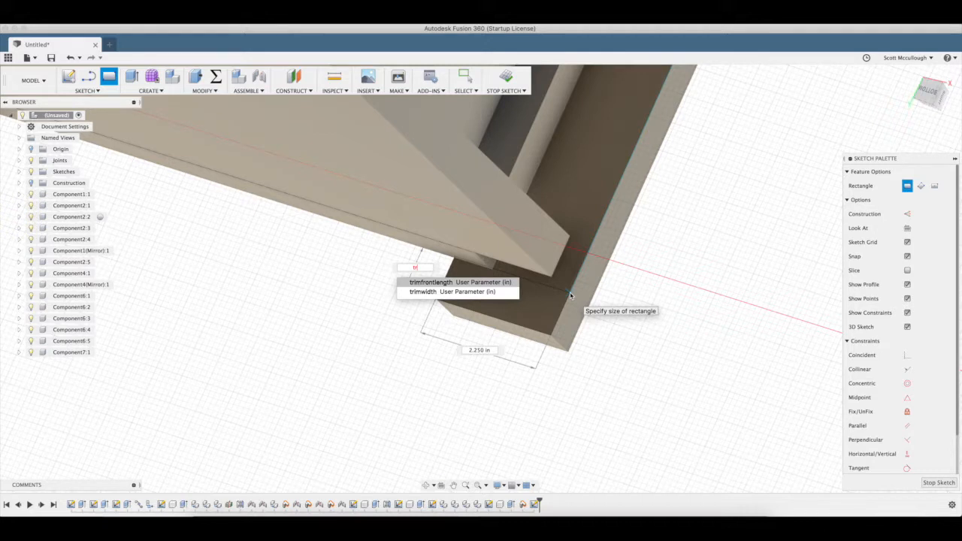
key("BackSpace")
key("BackSpace")
type("s")
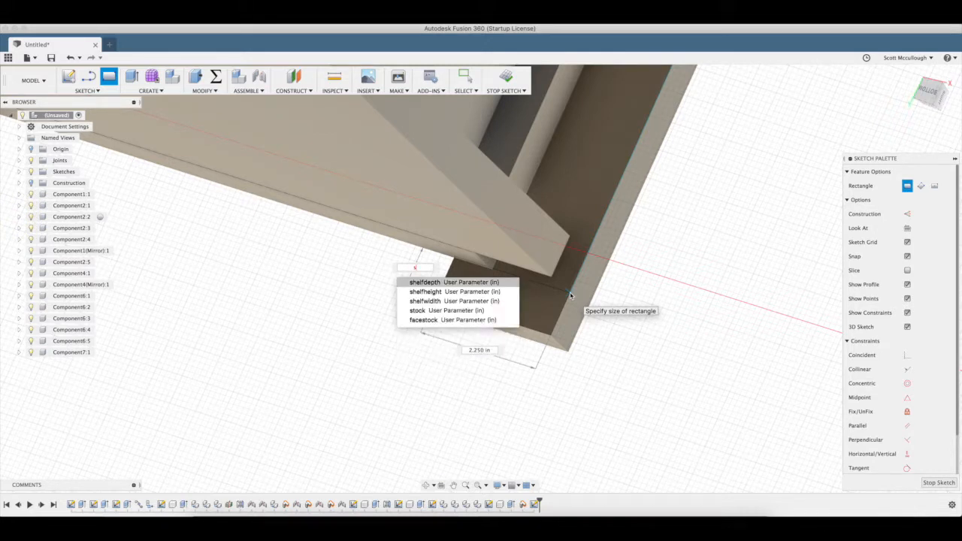
type("toc")
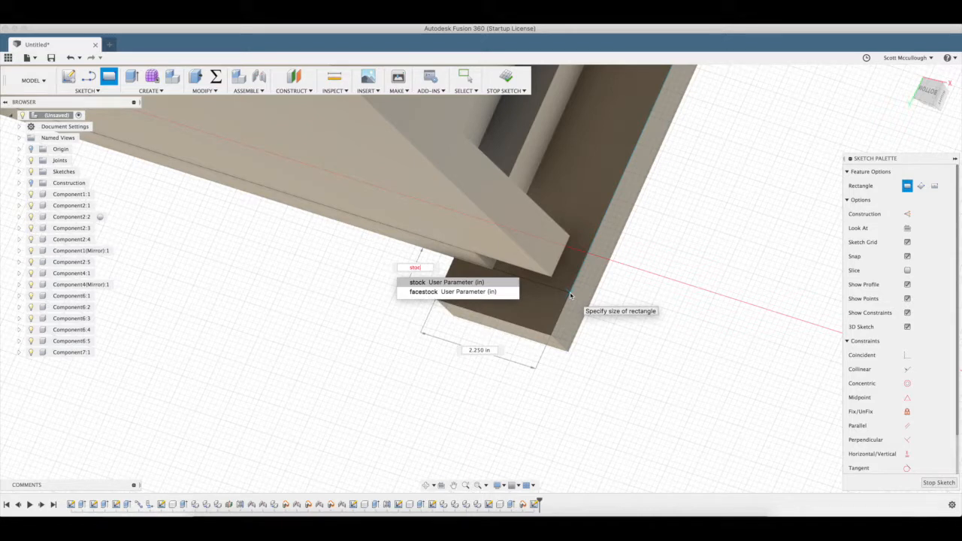
left_click(454, 284)
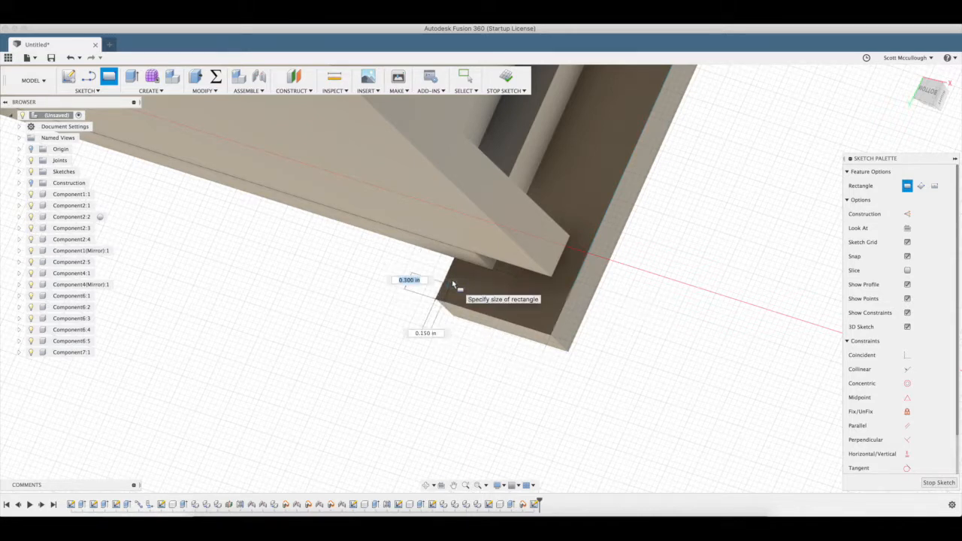
- Size the rectangle on the front trim's projecting end as stock by trimwidth and finish drawing it
type("sto")
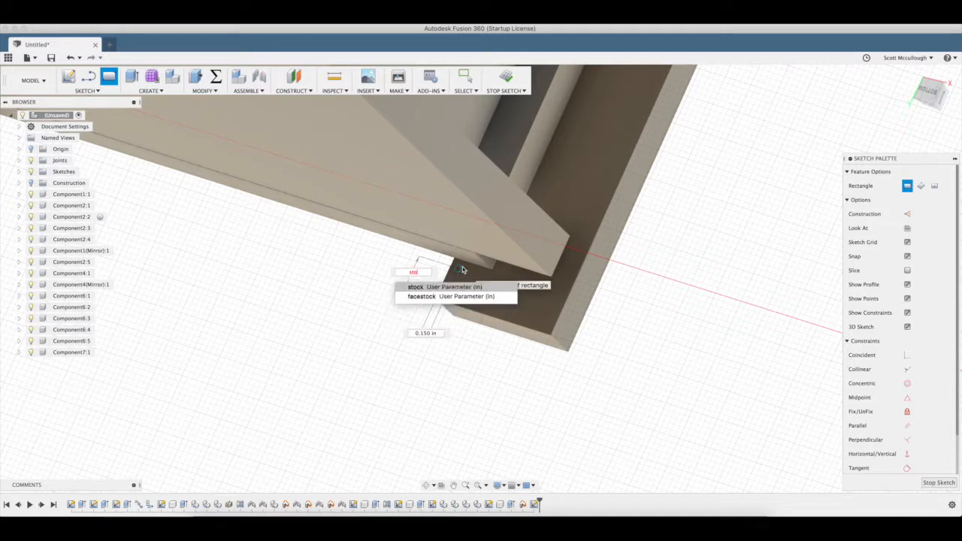
type("c")
key("Return")
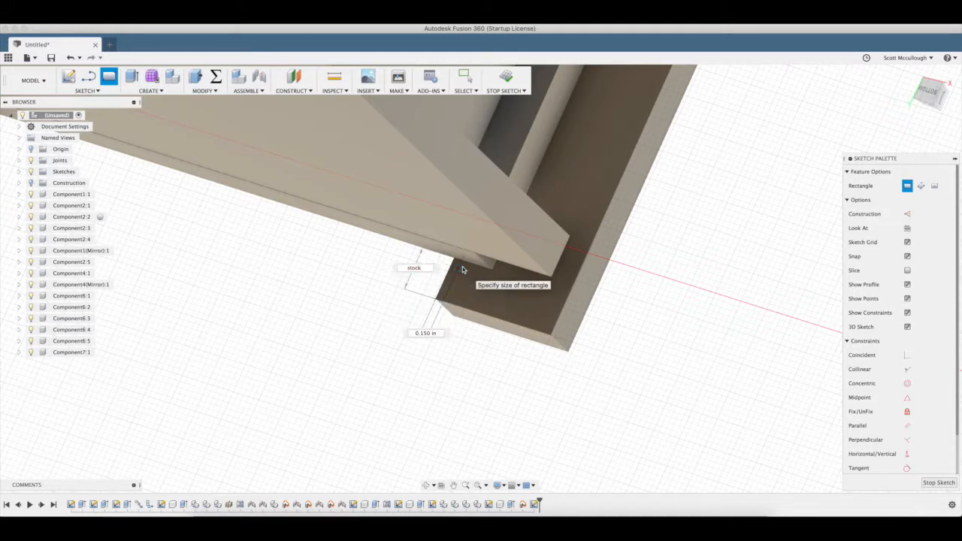
key("Tab")
type("tr")
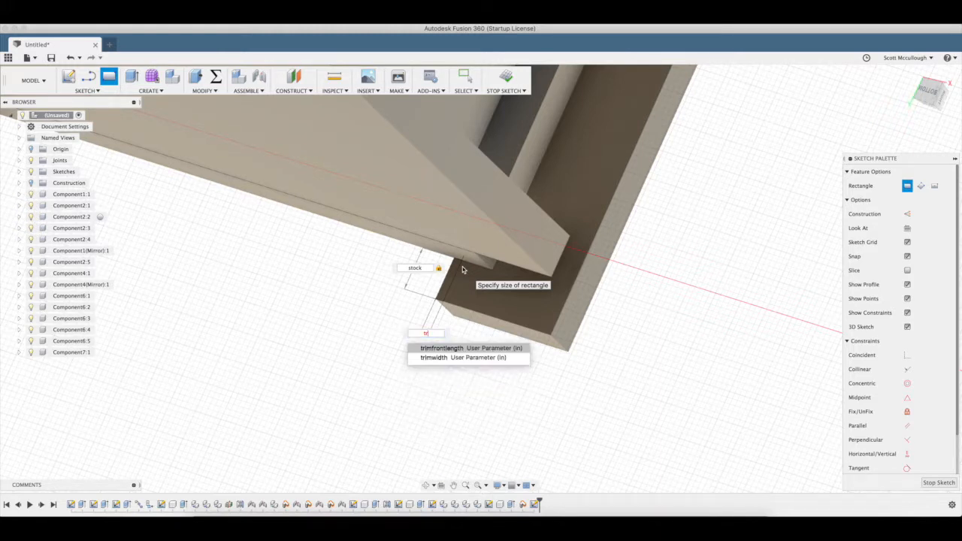
key("Down")
key("Return")
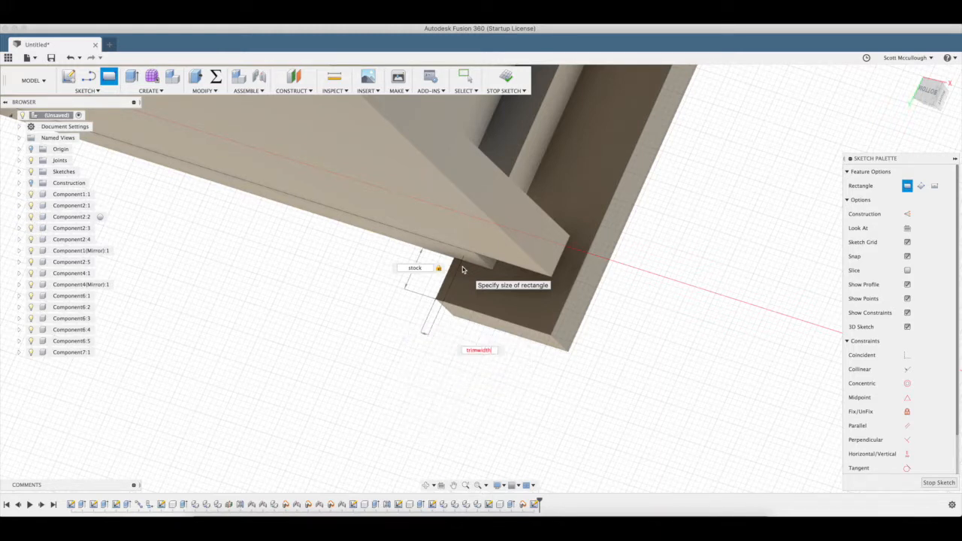
key("Return")
key("Escape")
- Extrude the rectangle as a new component with a To Object extent reaching the side panel's back corner
scroll(466, 273, "down", 2)
scroll(469, 275, "down", 5)
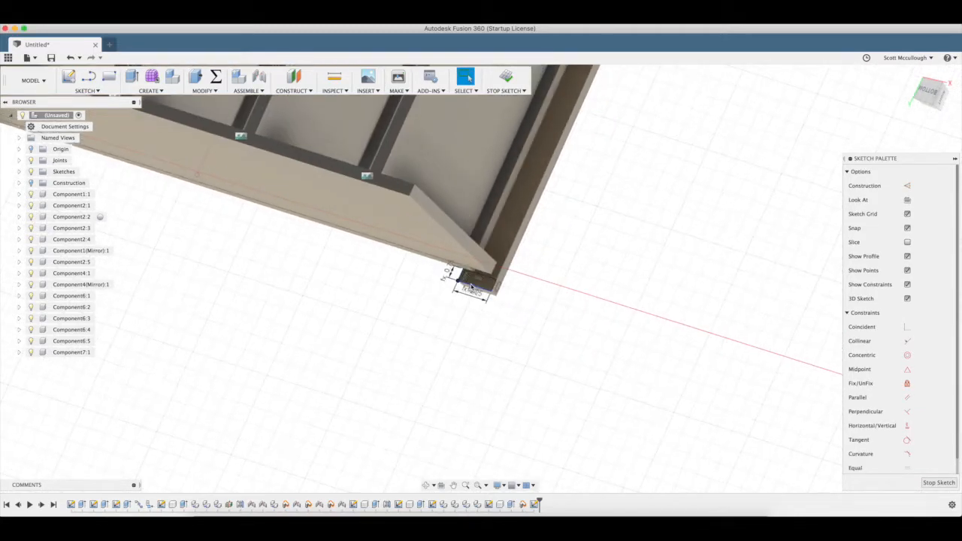
key("q")
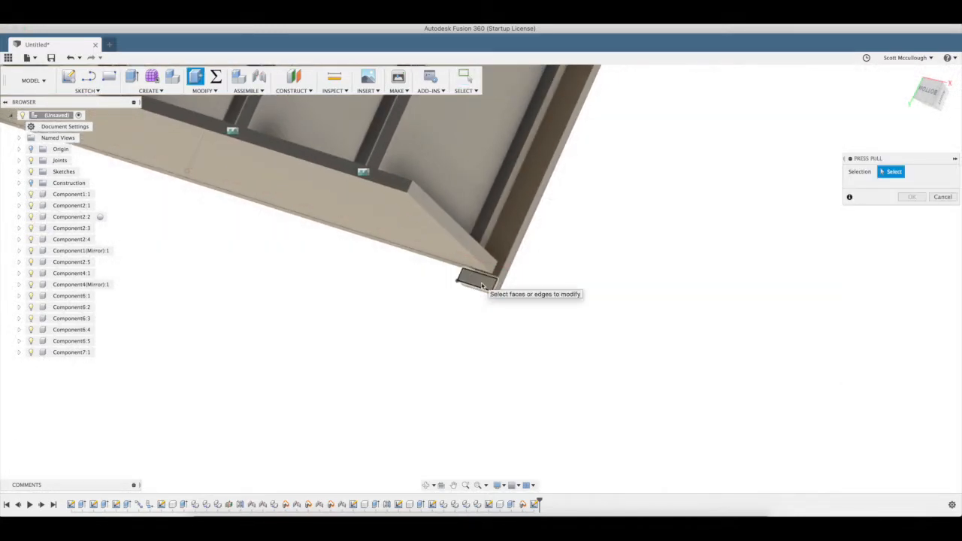
left_click(480, 283)
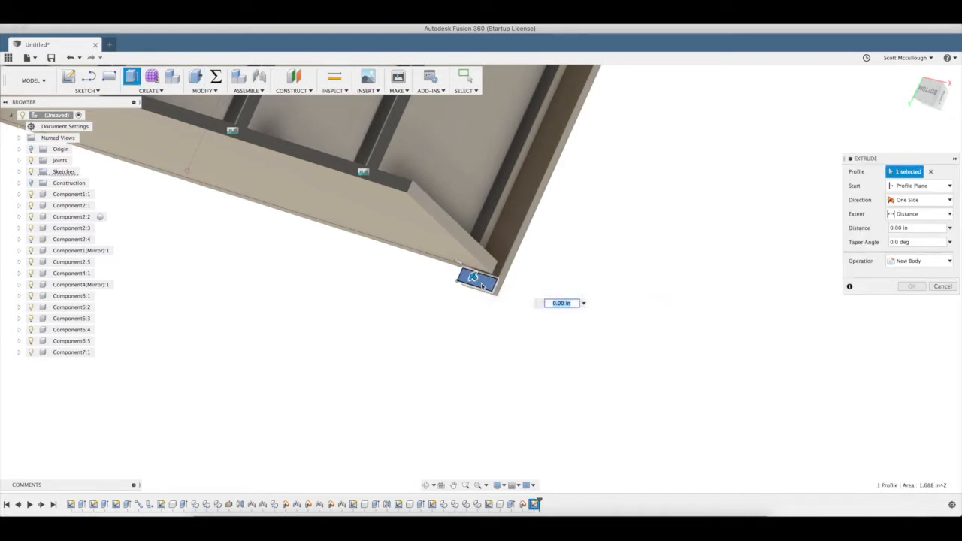
left_click(919, 262)
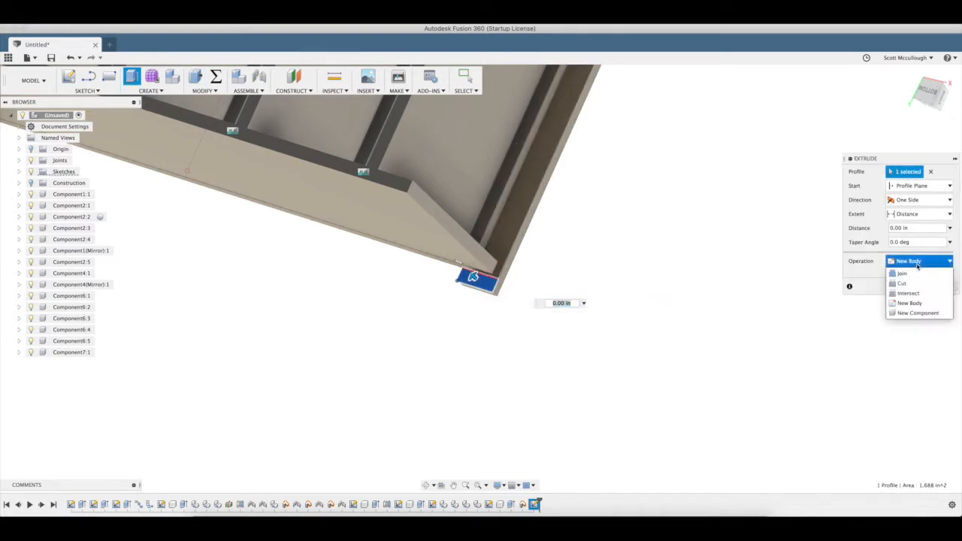
left_click(905, 315)
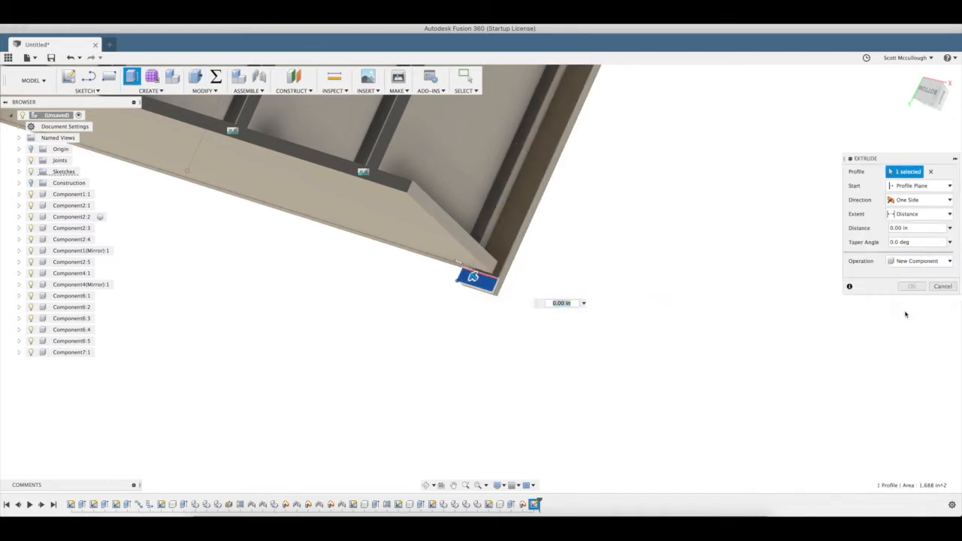
left_click(916, 215)
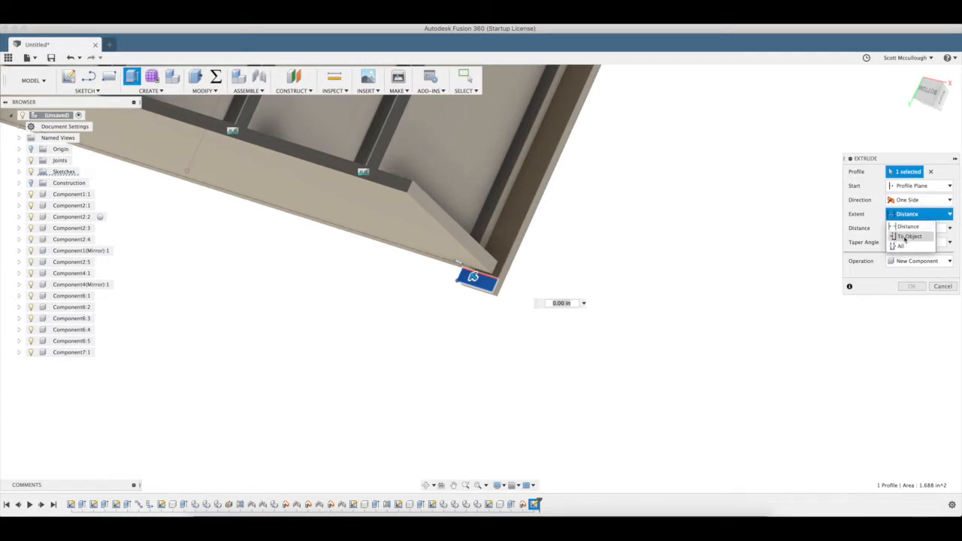
left_click(910, 236)
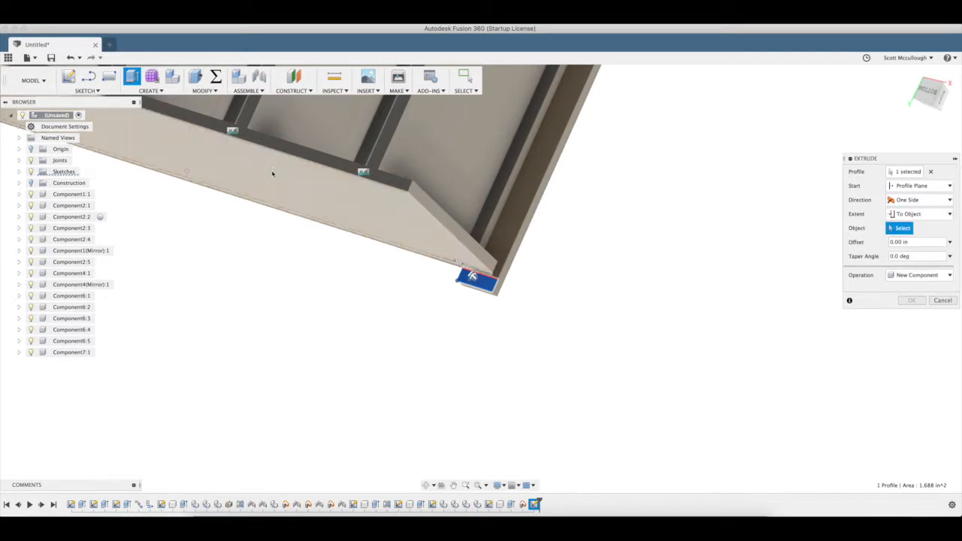
left_click(406, 196)
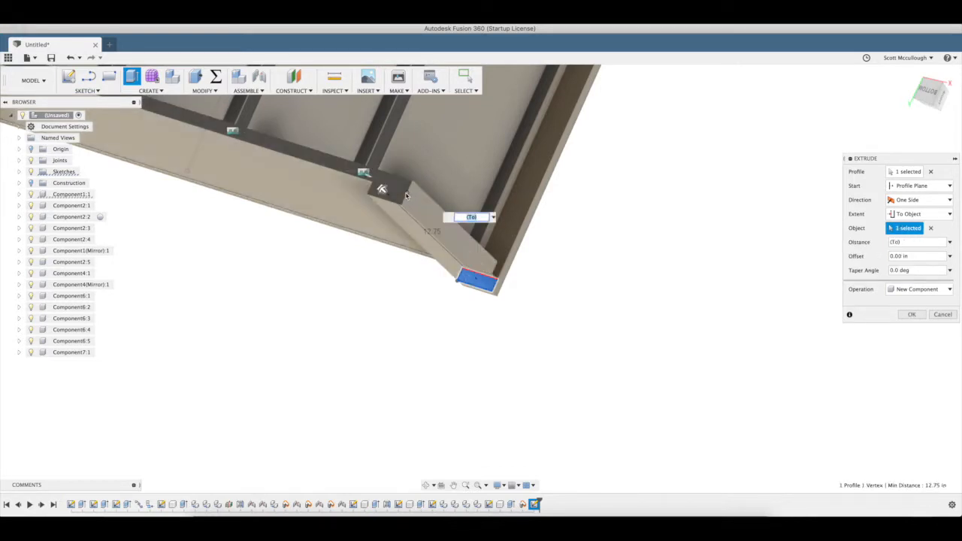
left_click(911, 315)
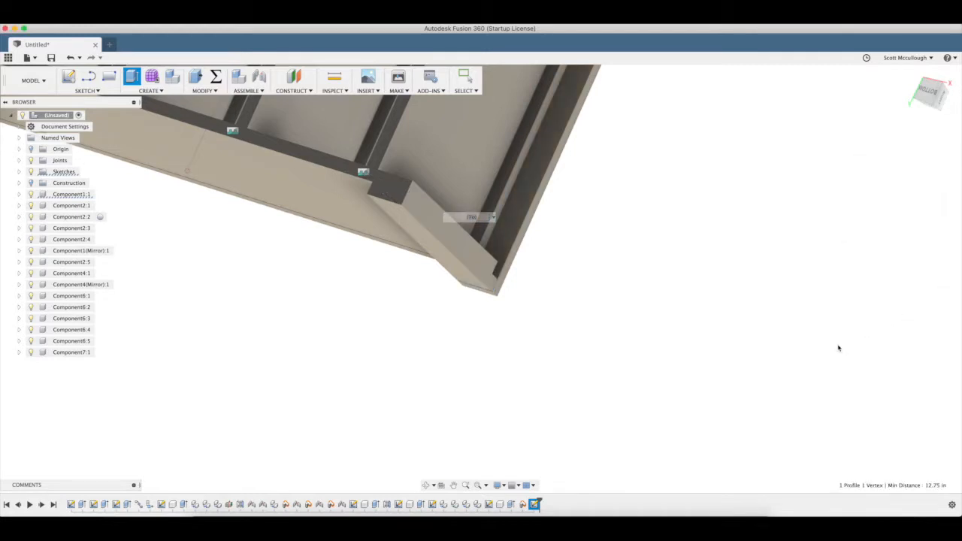
- Show the construction planes and mirror the side trim component across the bookcase's center plane
left_click(426, 485)
mouse_move(395, 333)
left_mouse_down()
mouse_move(413, 222)
mouse_move(398, 189)
mouse_move(396, 256)
mouse_move(413, 343)
mouse_move(372, 408)
mouse_move(393, 437)
mouse_move(404, 399)
mouse_move(396, 369)
mouse_move(410, 386)
mouse_move(383, 347)
left_mouse_up()
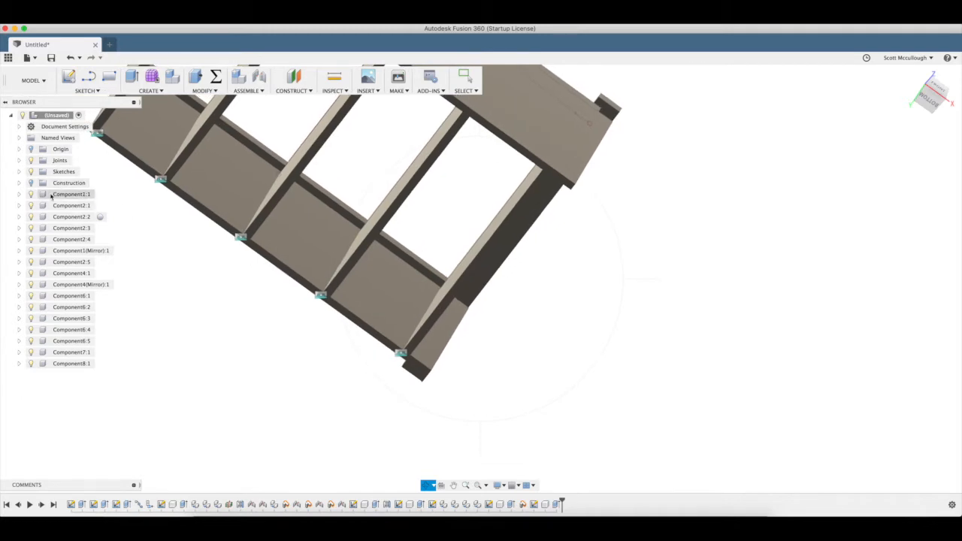
left_click(32, 183)
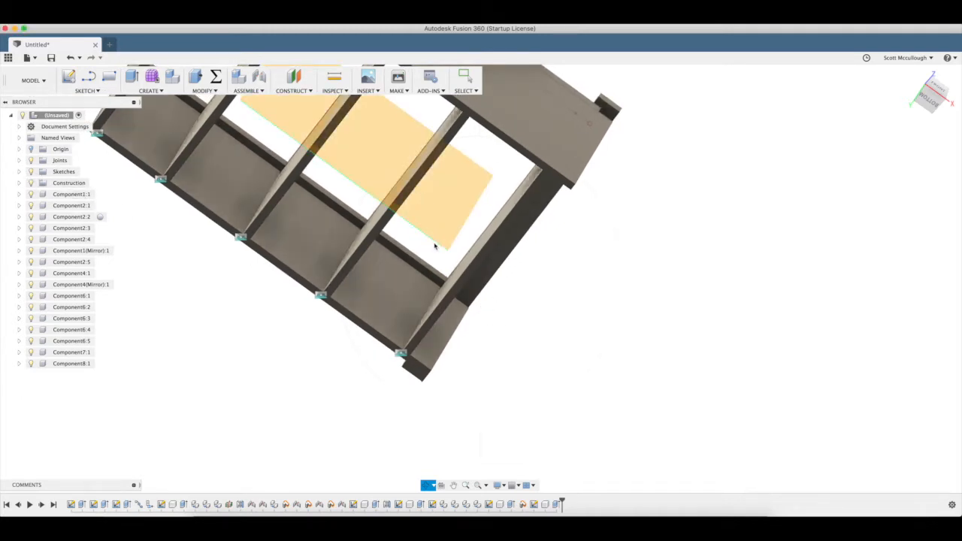
key("Escape")
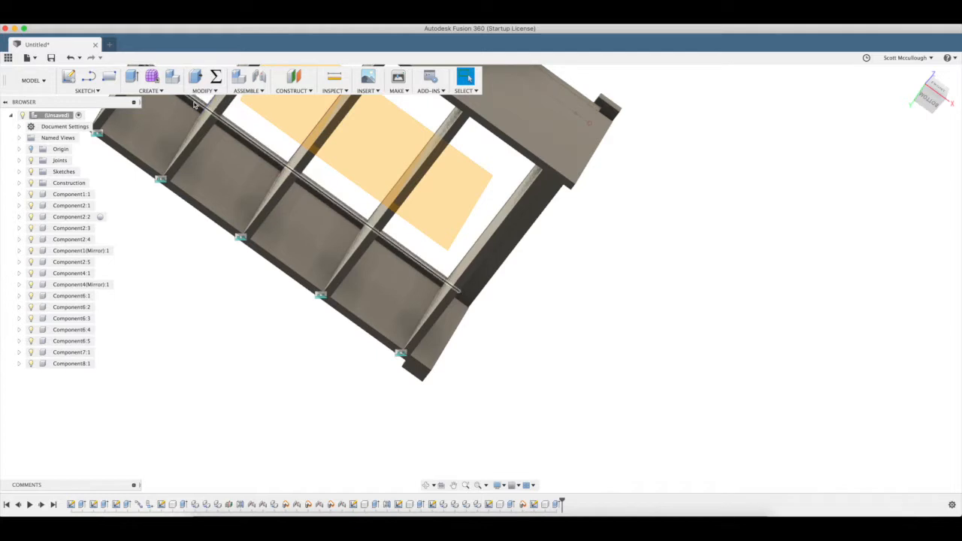
left_click(158, 91)
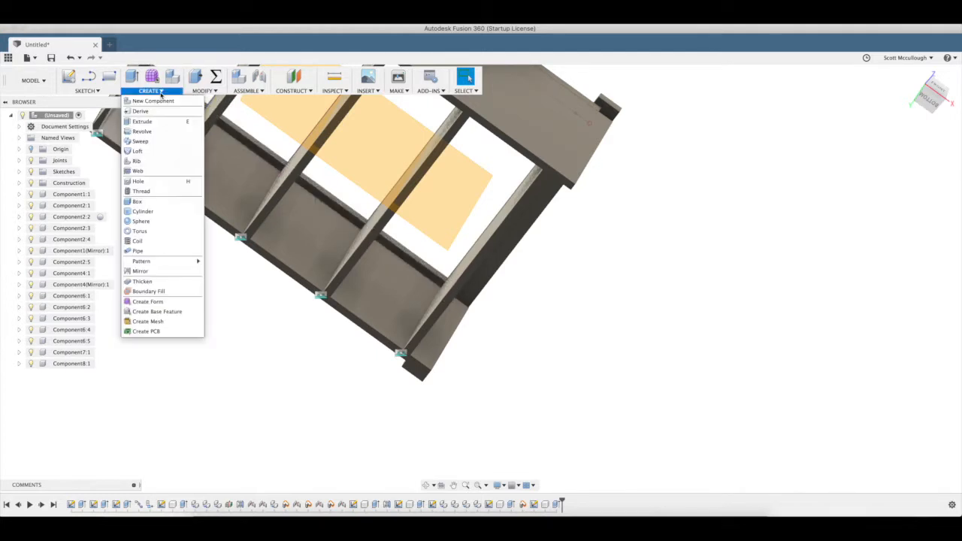
left_click(169, 276)
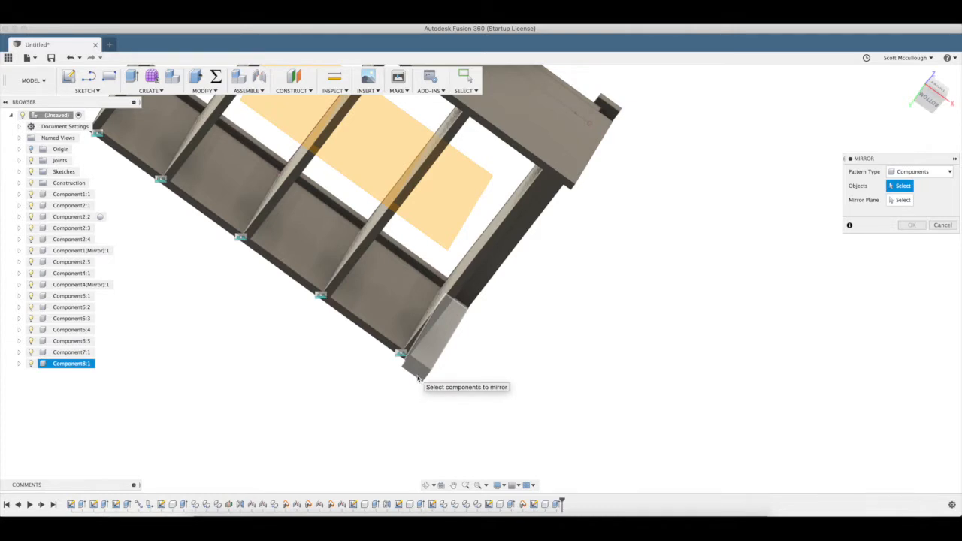
left_click(418, 378)
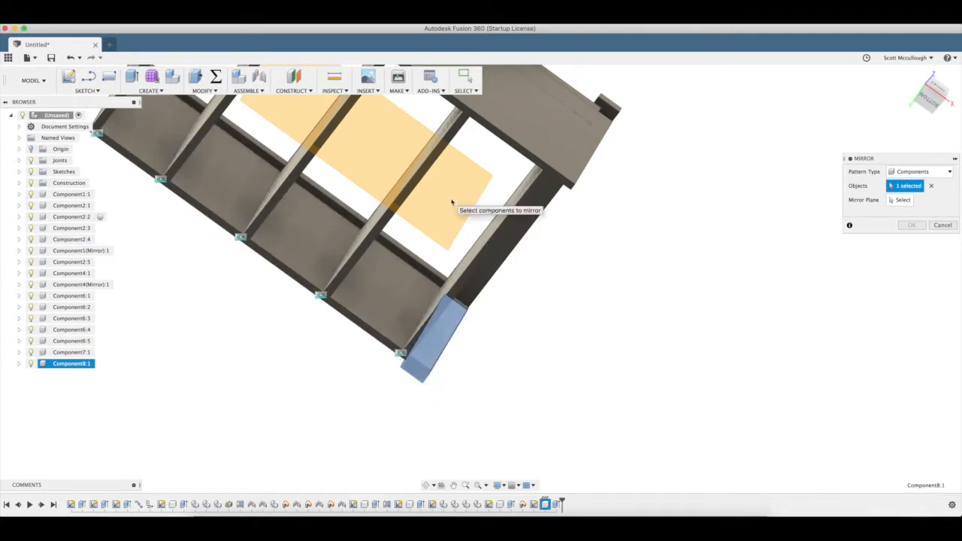
left_click(902, 200)
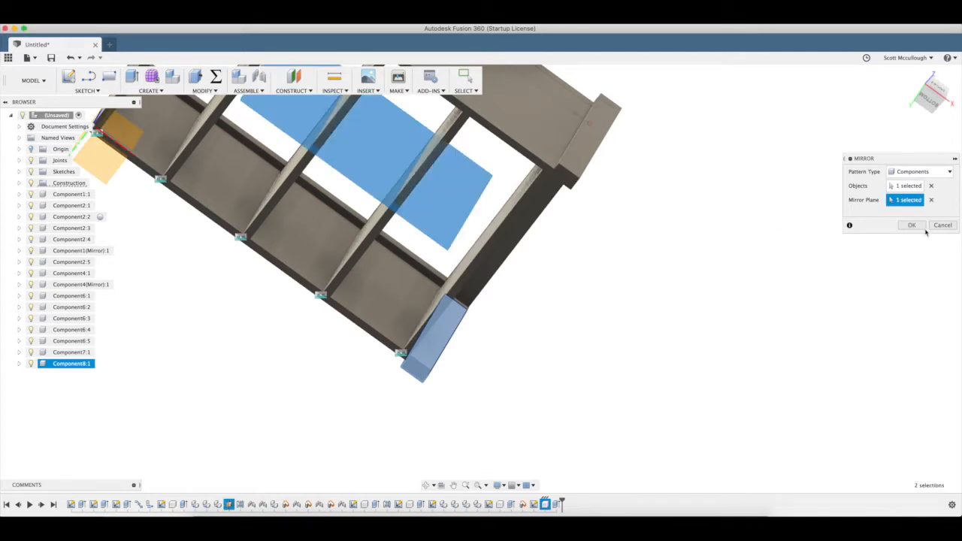
left_click(912, 225)
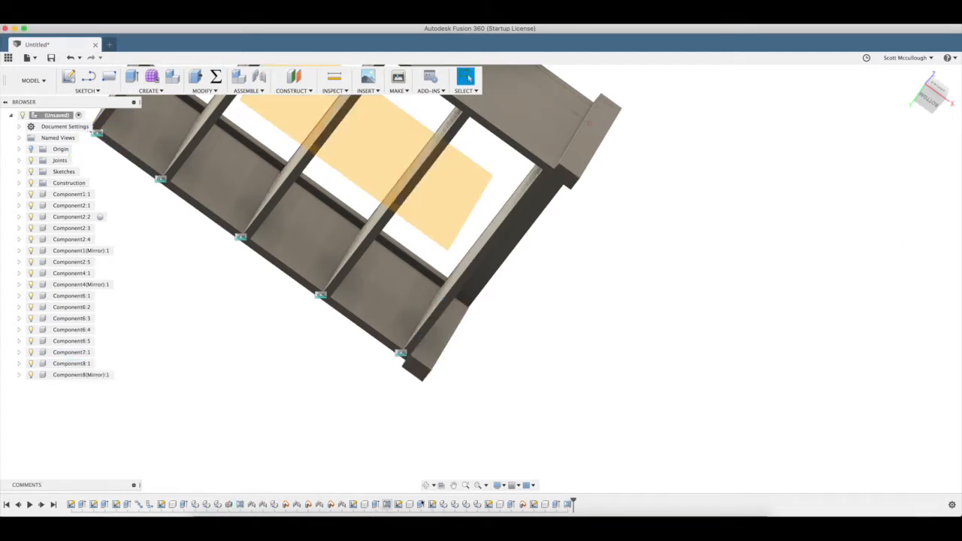
- Sketch a rectangle on the bookcase's top face, spanning from one outer corner to the diagonally opposite corner, including the face frame
left_click(425, 485)
left_click_drag(444, 345, 373, 172)
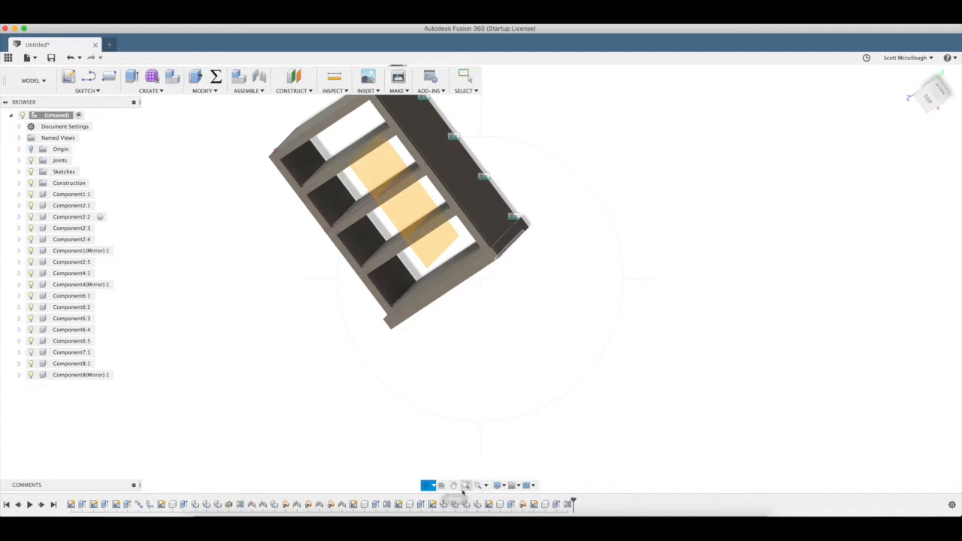
middle_click_drag(349, 274, 445, 295)
left_click_drag(451, 305, 453, 305)
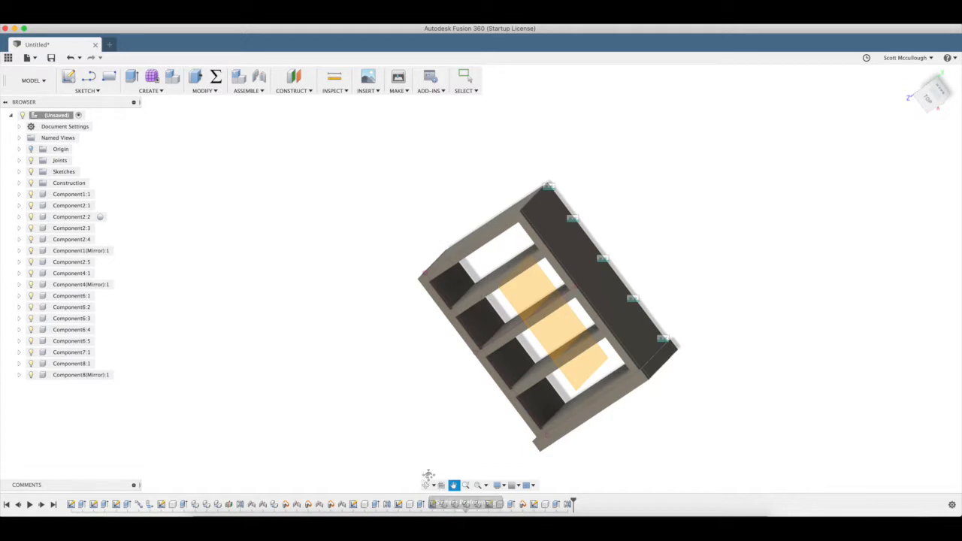
left_click(436, 337)
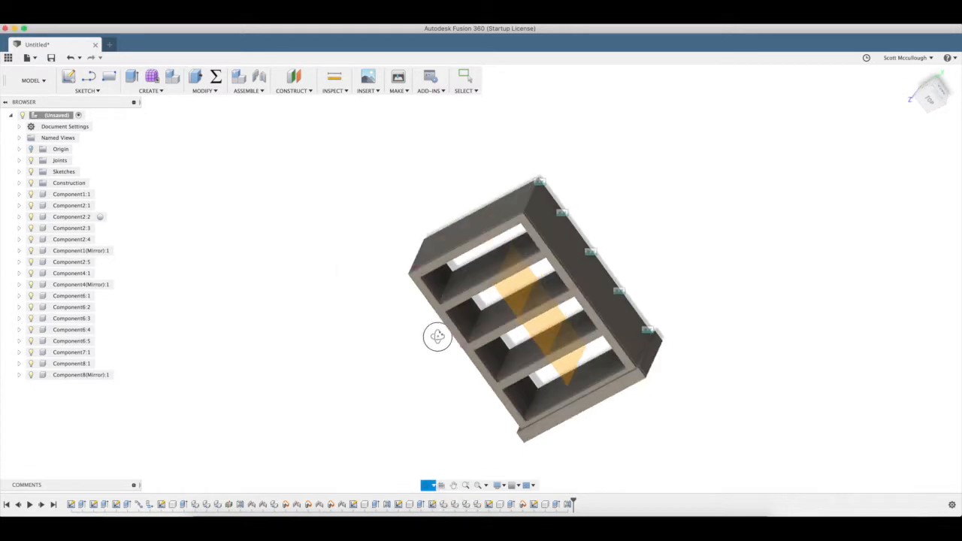
key("r")
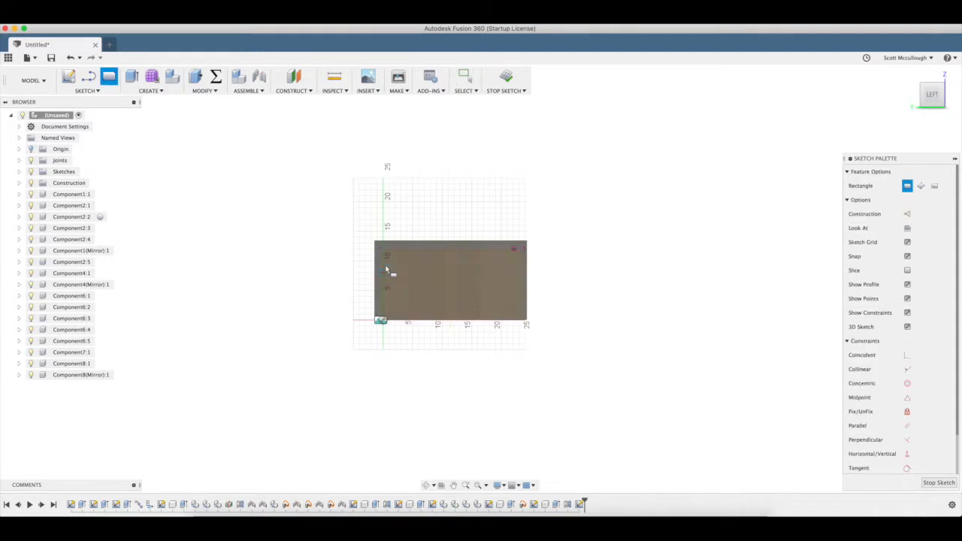
scroll(384, 254, "up", 5, "shift")
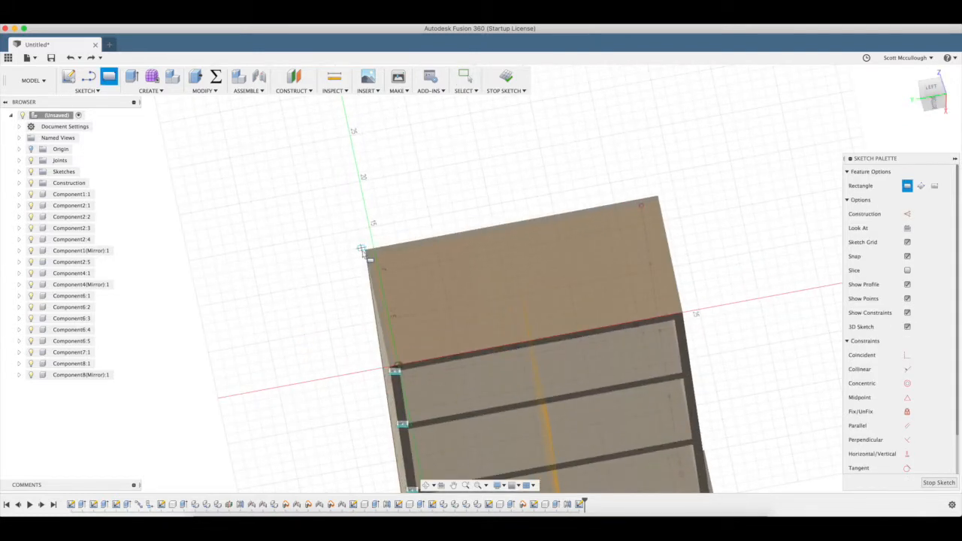
scroll(366, 254, "up", 5)
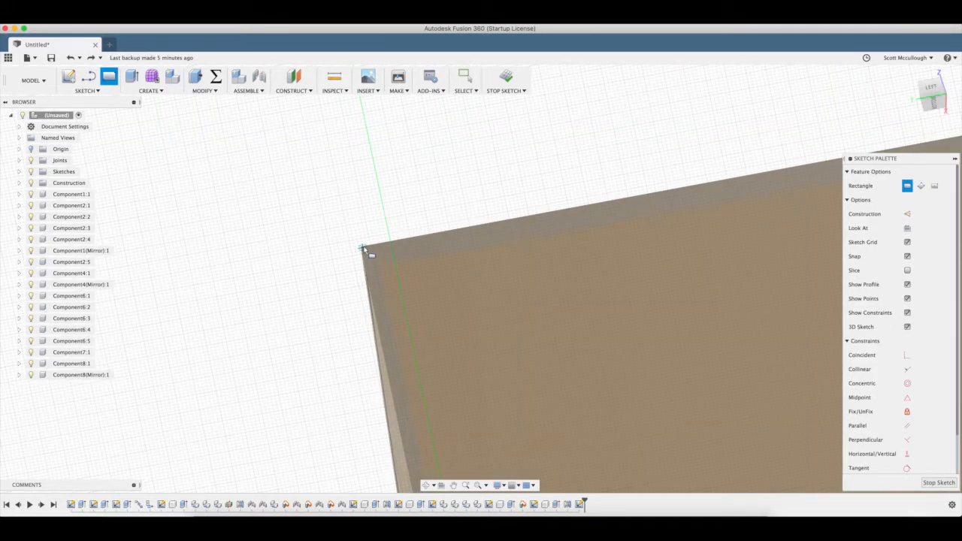
scroll(526, 246, "down", 3)
scroll(703, 204, "down", 5)
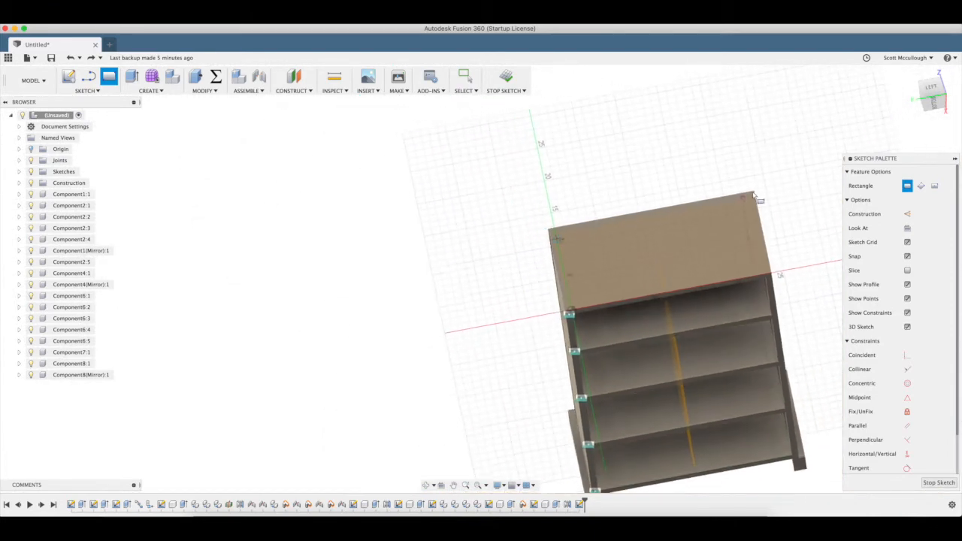
scroll(758, 197, "up", 4)
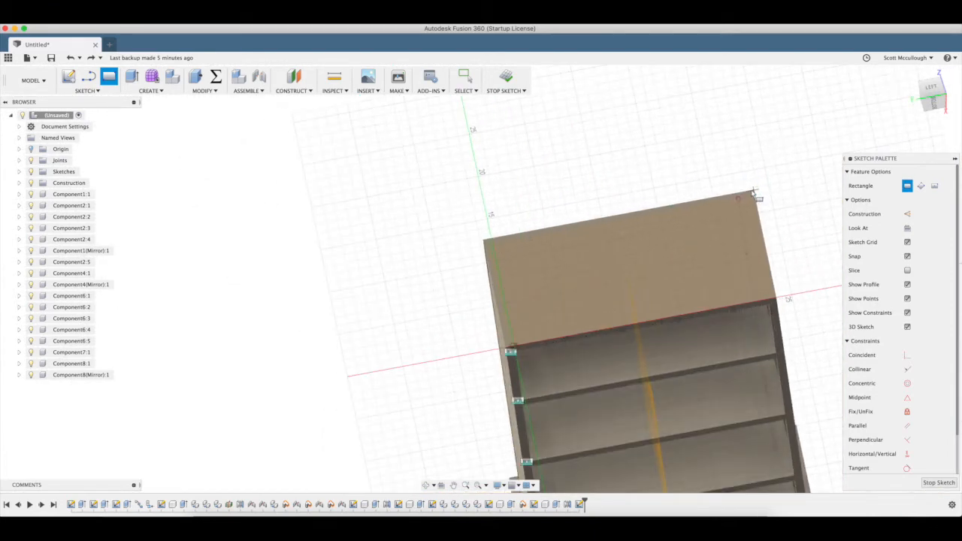
left_click(752, 194)
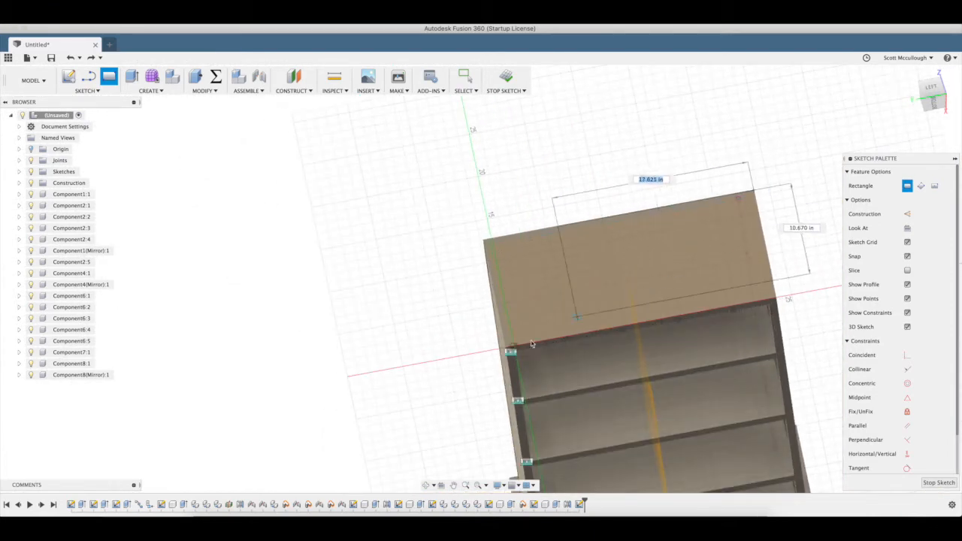
scroll(508, 350, "up", 5)
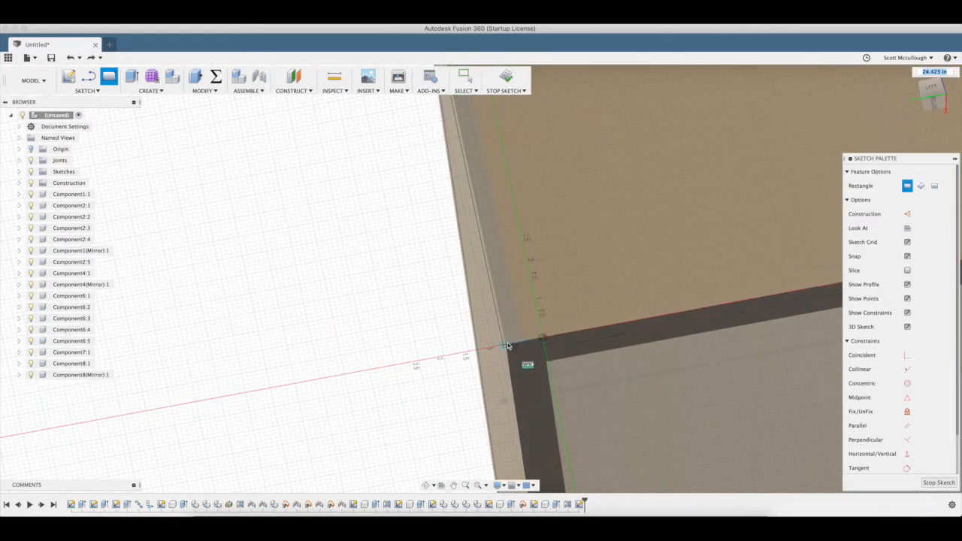
left_click(508, 346)
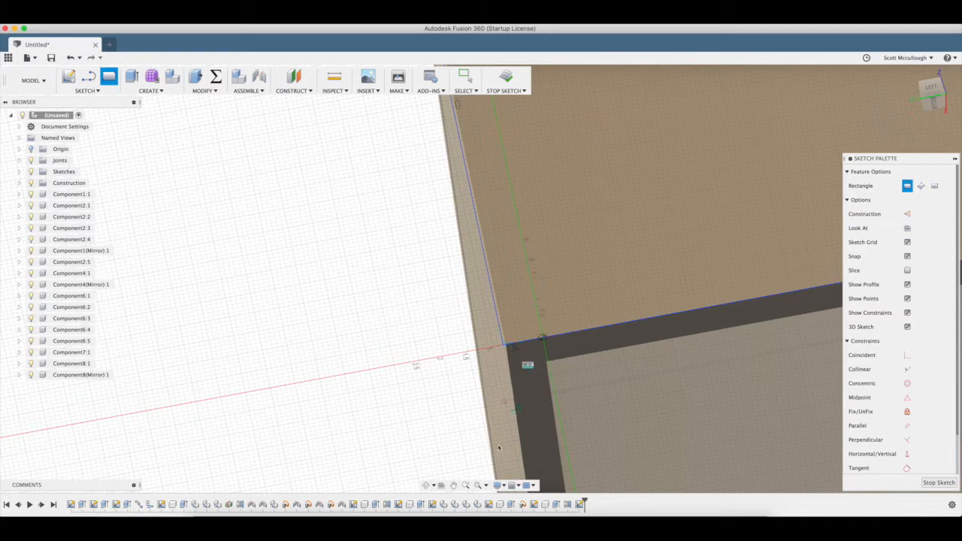
- Offset the top face's rectangle 1 in outward on all sides and leave the Offset command
left_click(427, 486)
scroll(492, 350, "down", 5)
left_click_drag(485, 361, 522, 293)
scroll(522, 293, "down", 5)
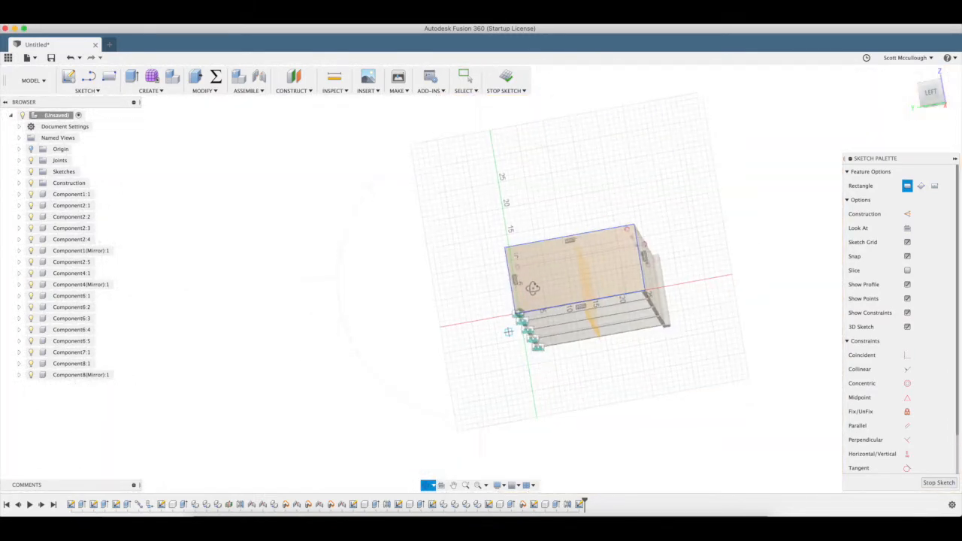
key("o")
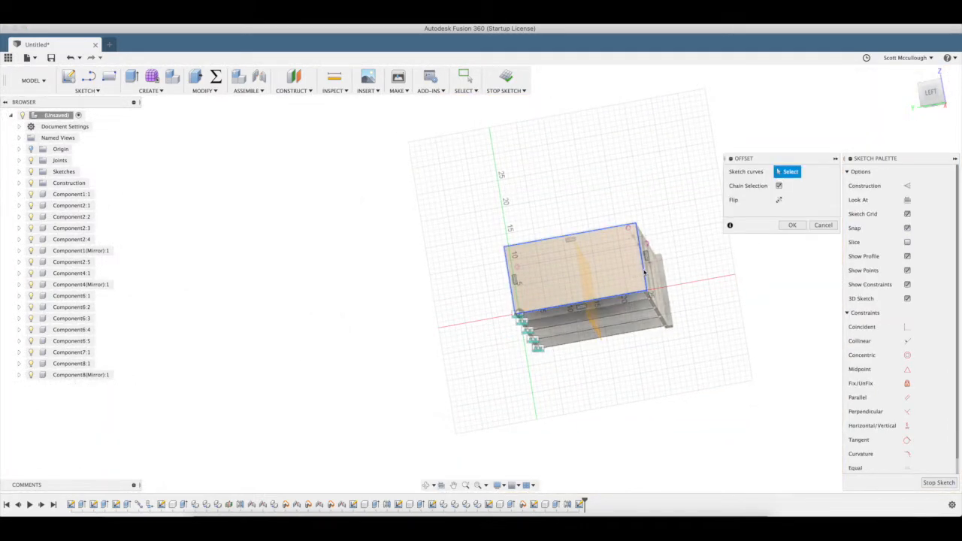
left_click(645, 271)
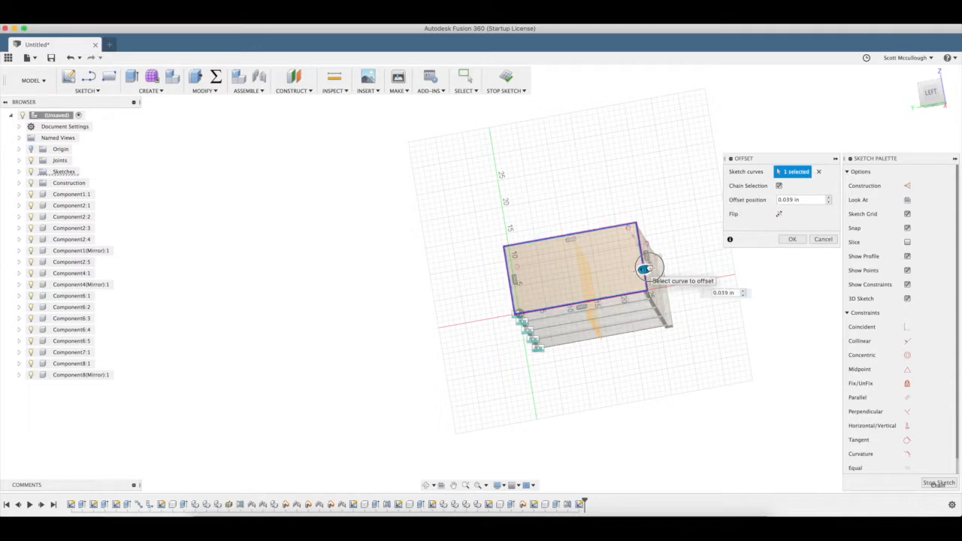
type("1")
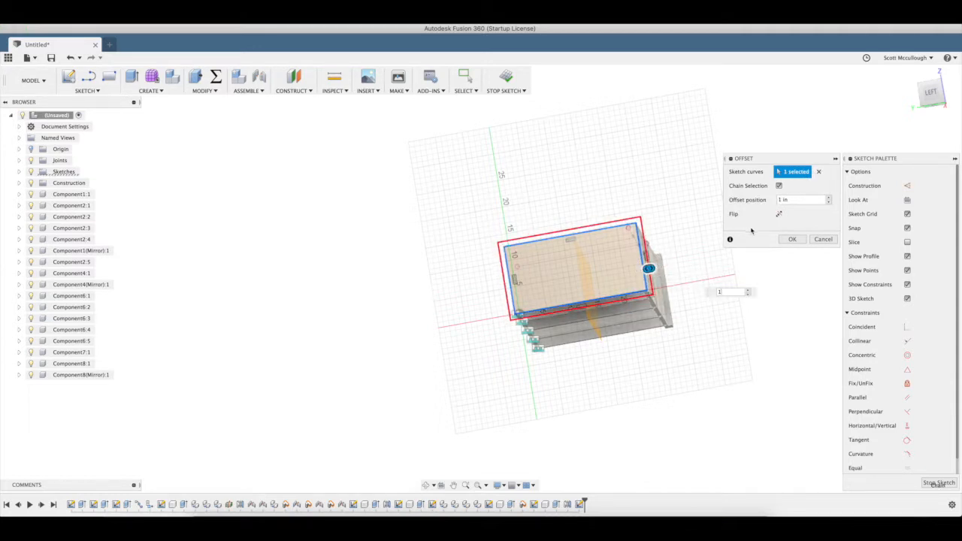
left_click(795, 240)
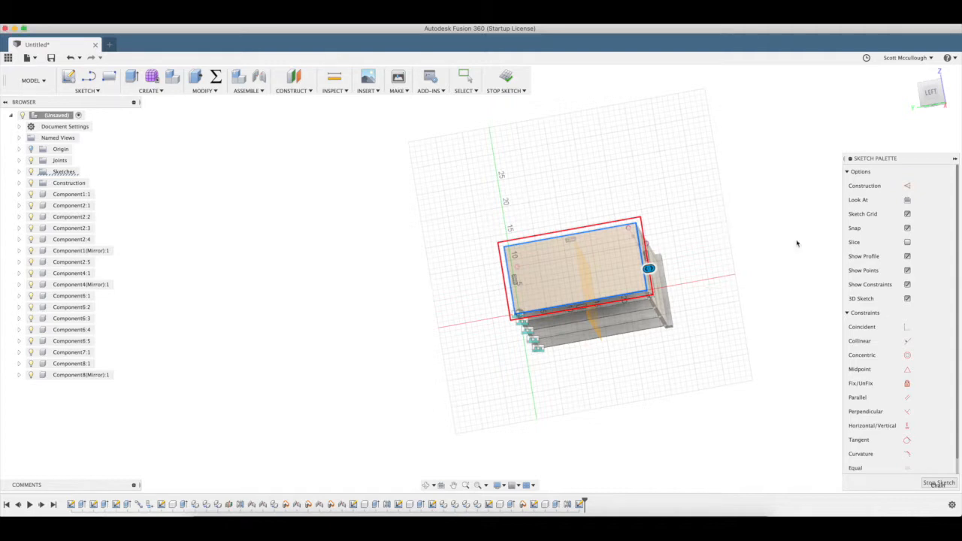
key("Escape")
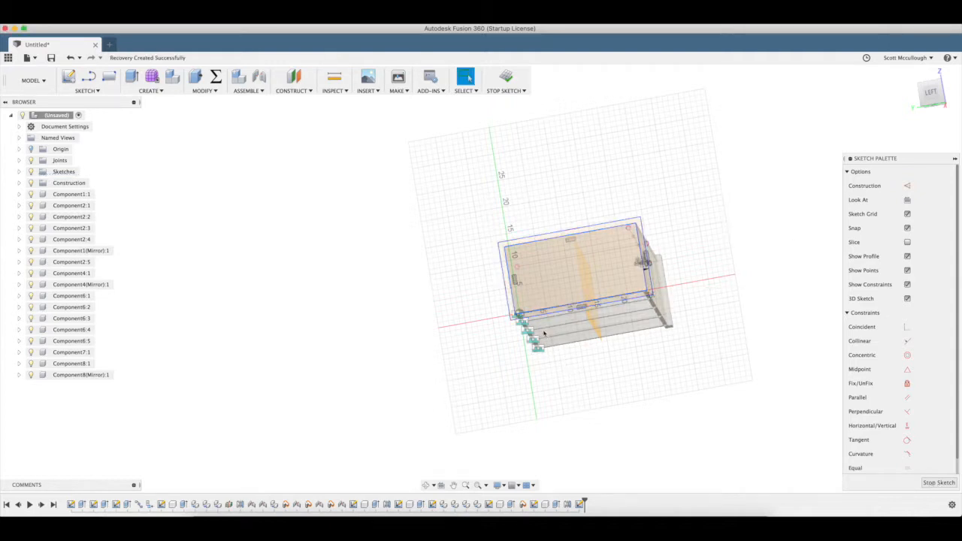
- Extrude all profiles inside the offset outline on the bookcase's top by stock as a new component
key("q")
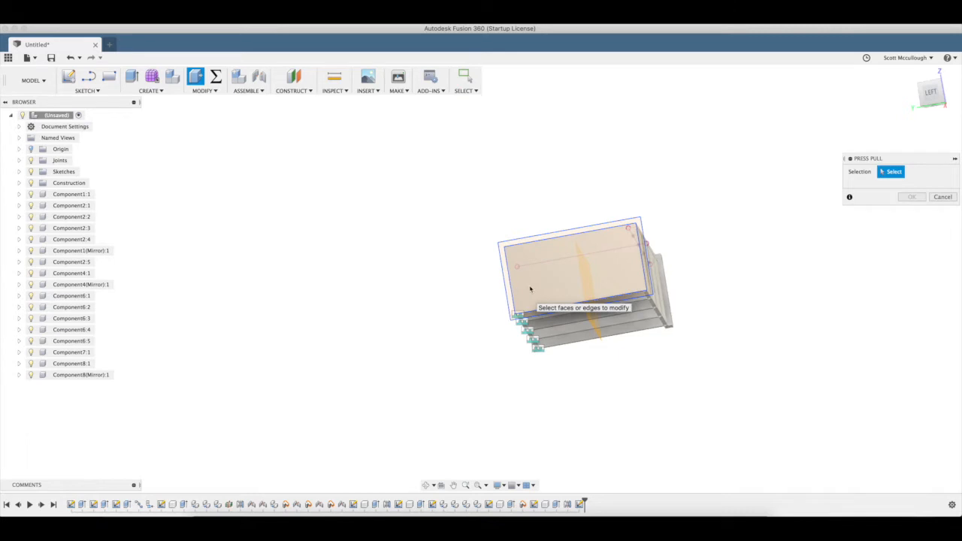
left_click(537, 289)
left_click(511, 301)
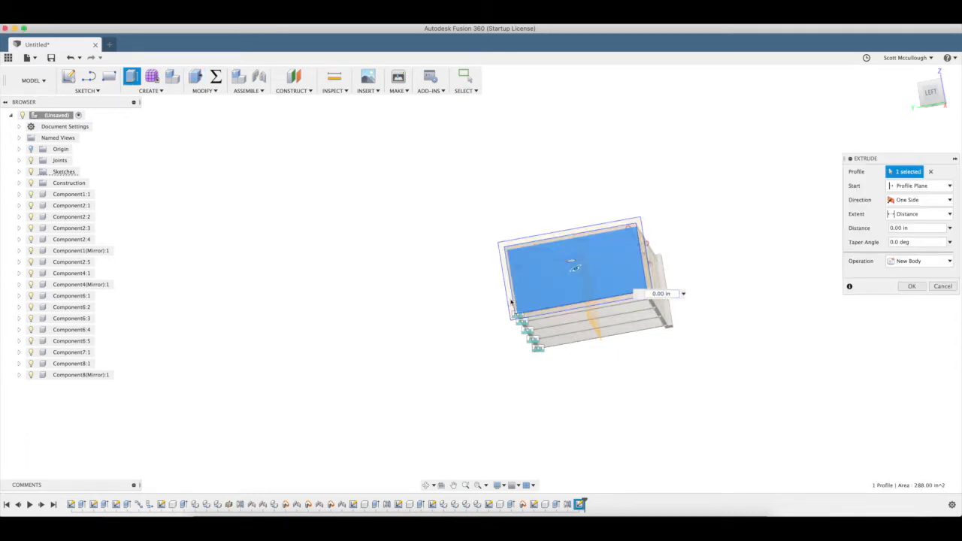
scroll(537, 282, "up", 5)
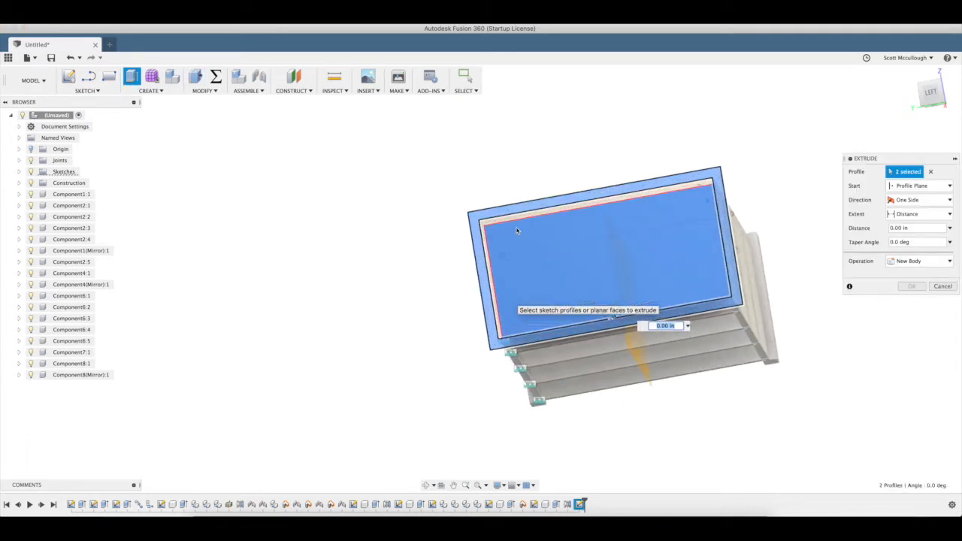
left_click(426, 485)
left_click_drag(436, 414, 441, 359)
key("Escape")
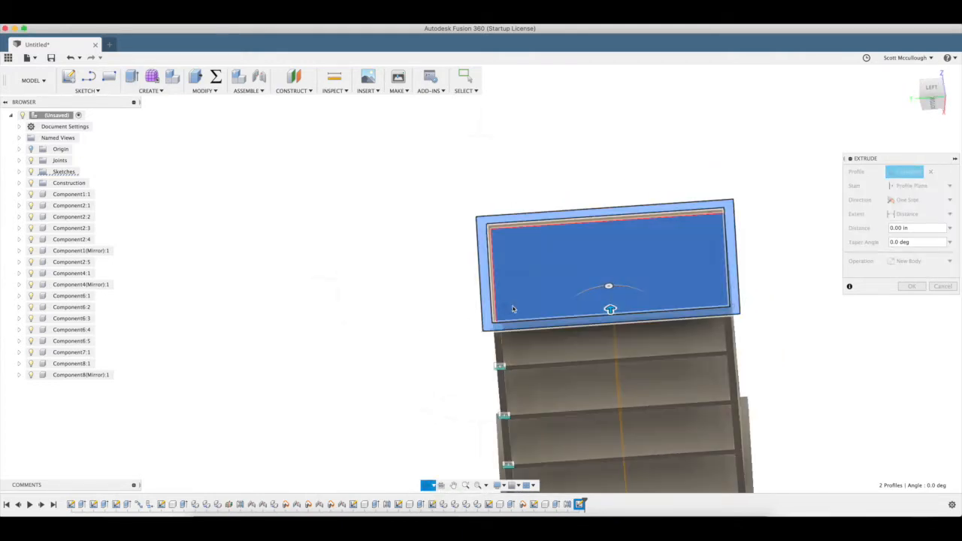
left_click(494, 303)
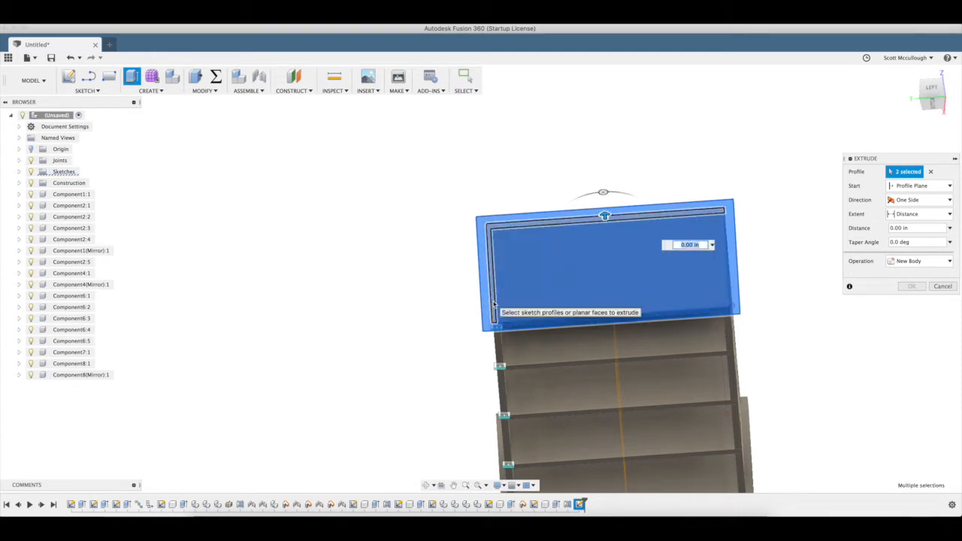
left_click(896, 260)
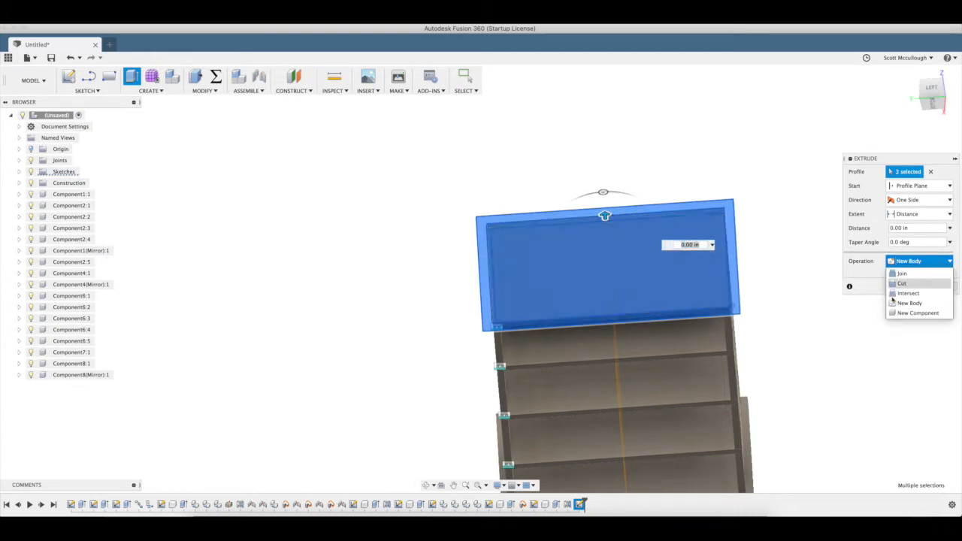
left_click(896, 319)
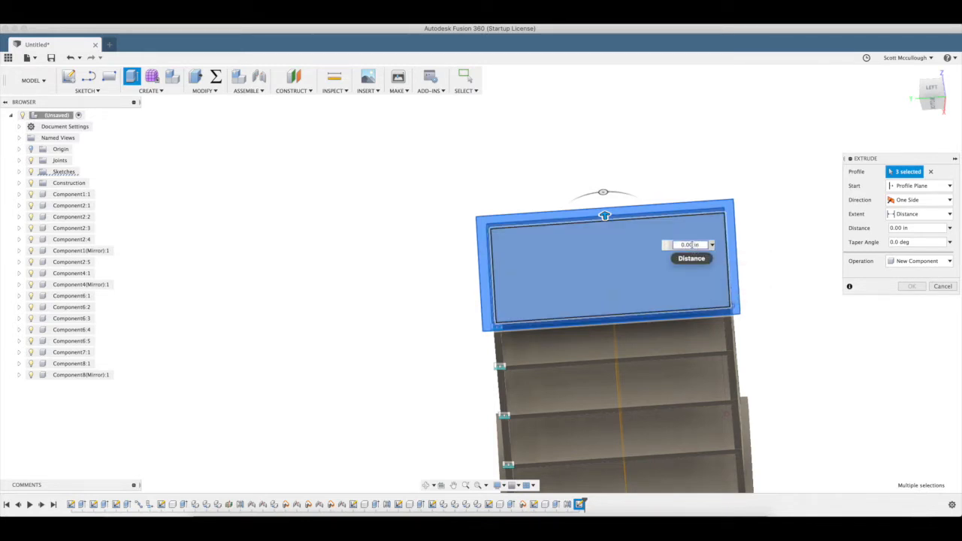
left_click(697, 245)
type("s")
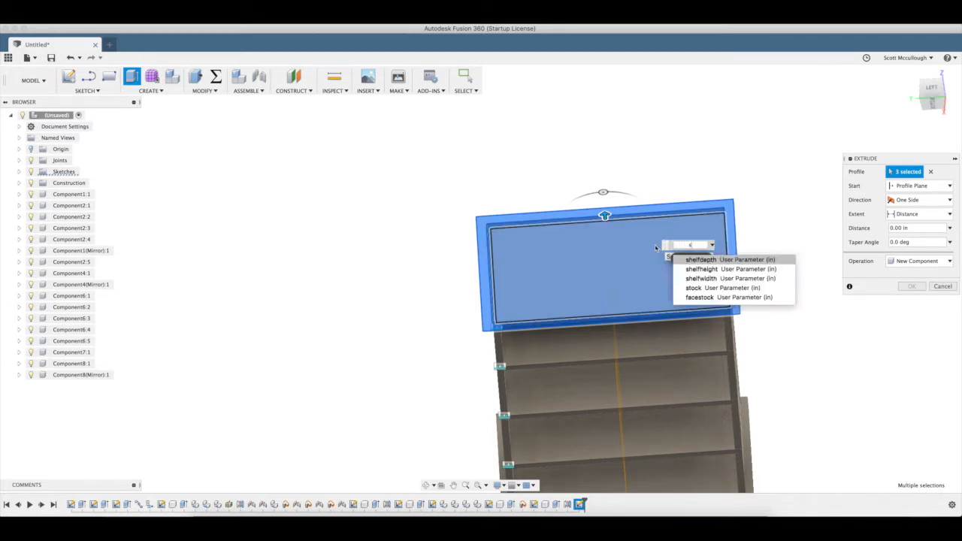
type("tock")
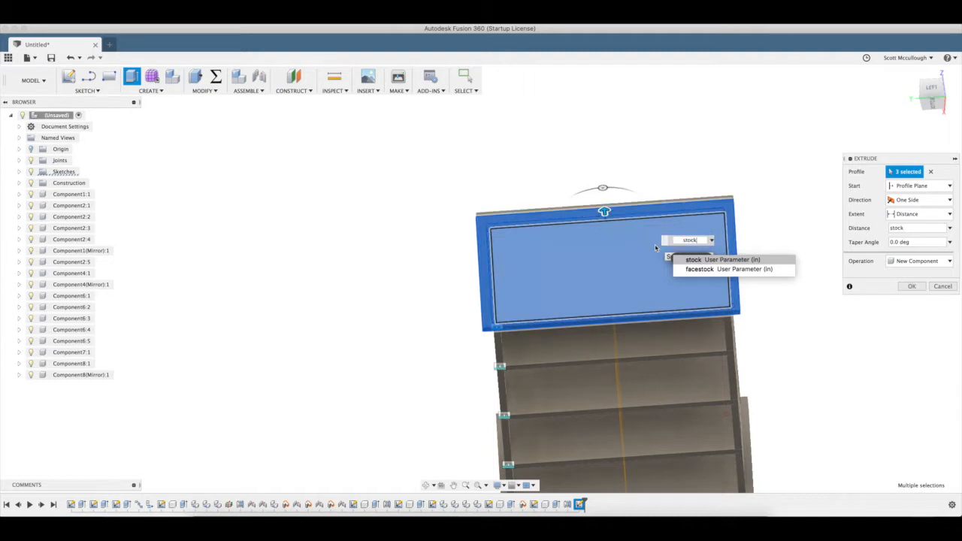
left_click(707, 262)
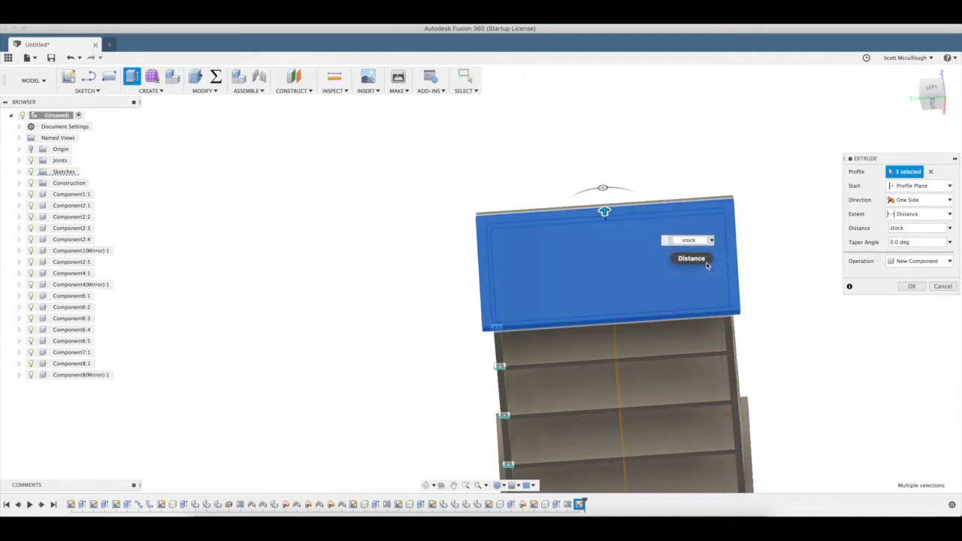
key("Return")
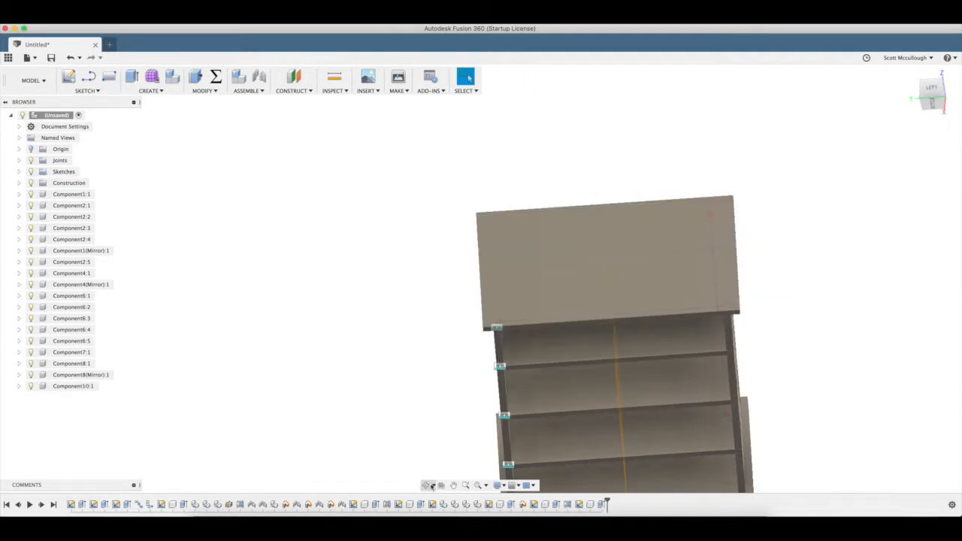
- Hide the joints, sketches and construction planes so that only the bookcase components are shown
left_click(429, 486)
left_click_drag(411, 388, 360, 373)
scroll(378, 347, "down", 5)
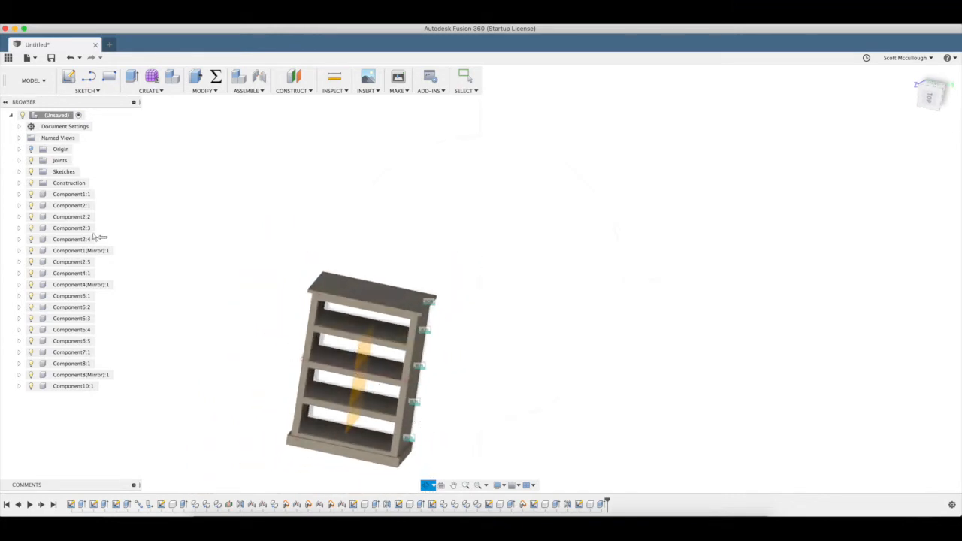
left_click(30, 161)
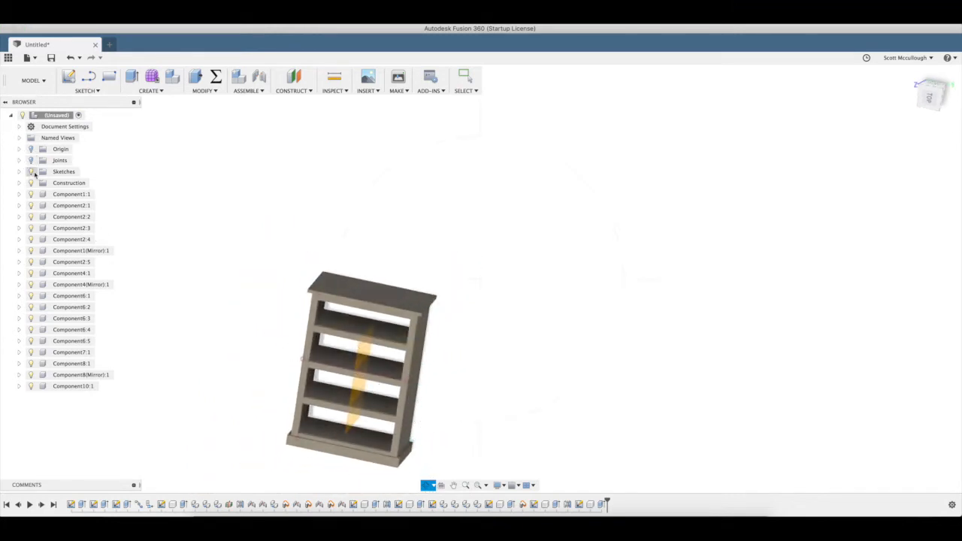
left_click(31, 183)
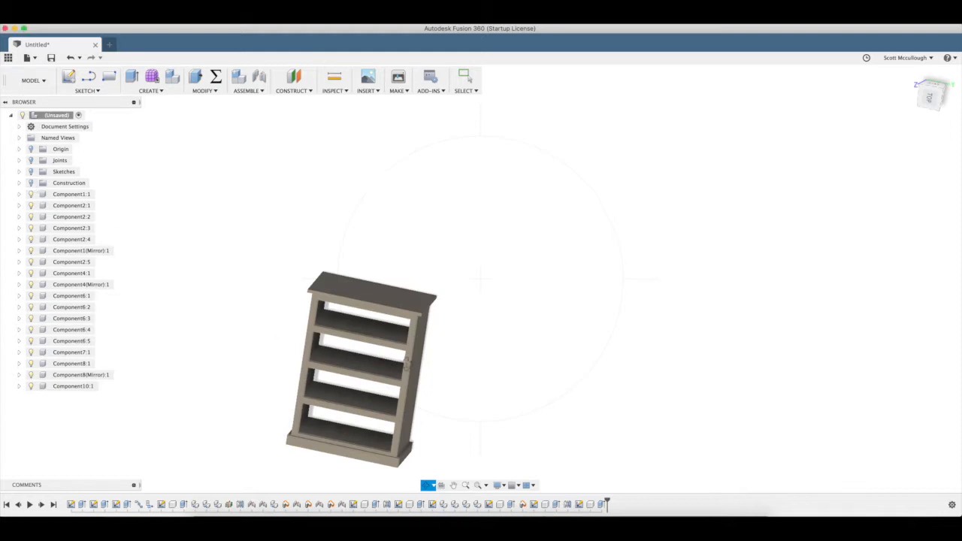
- Fillet the upper front edge and both upper side edges of the bookcase's top piece with a 0.5 in radius
middle_click_drag(386, 392, 384, 309, "shift")
scroll(384, 308, "up", 3)
scroll(383, 308, "up", 2)
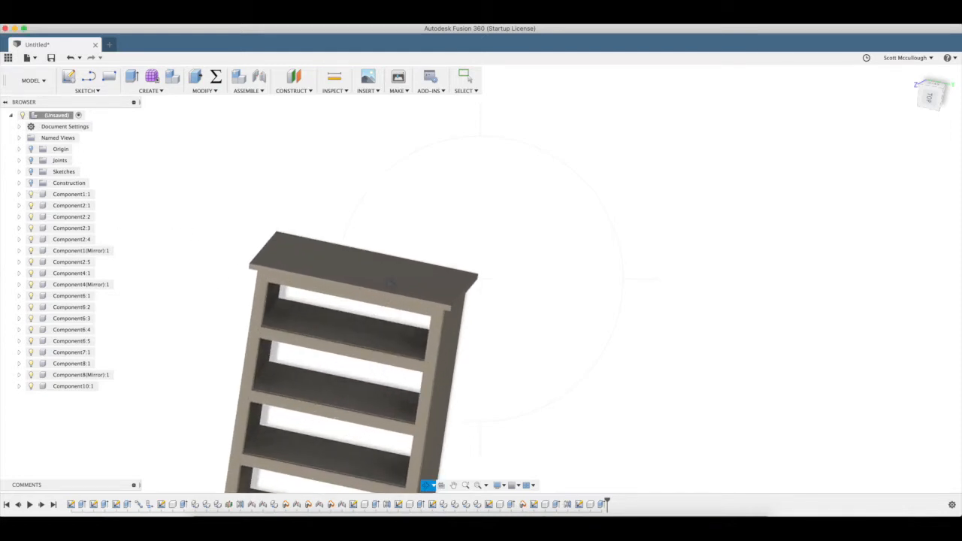
key("f")
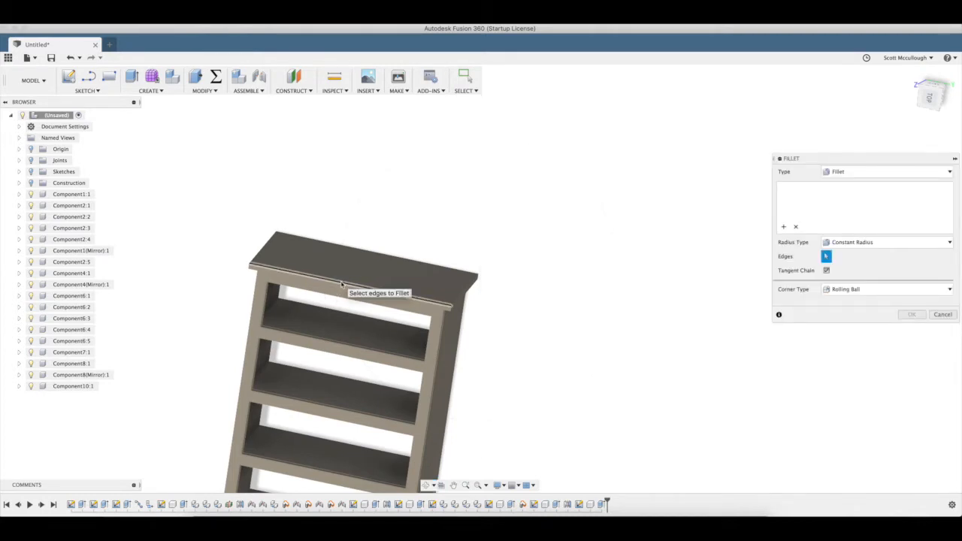
left_click(260, 249)
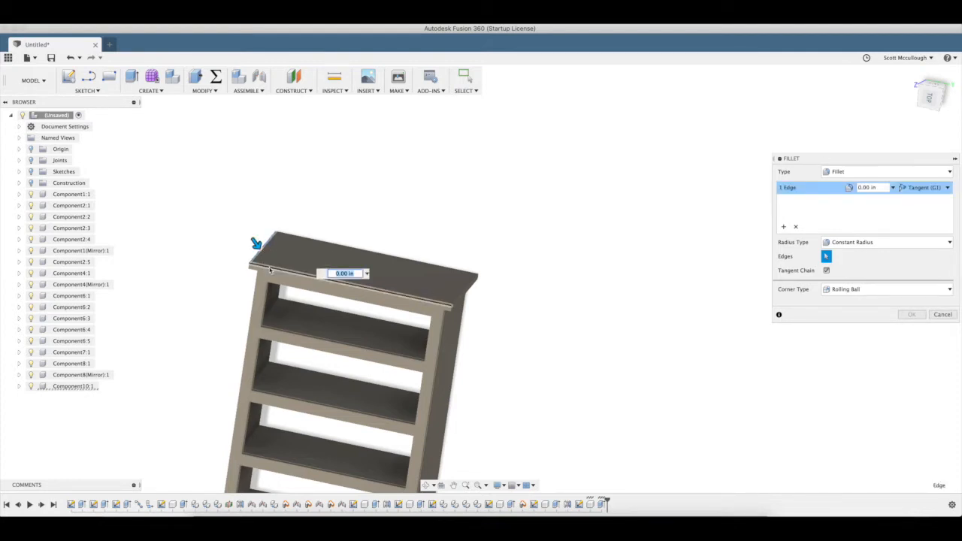
left_click(269, 263)
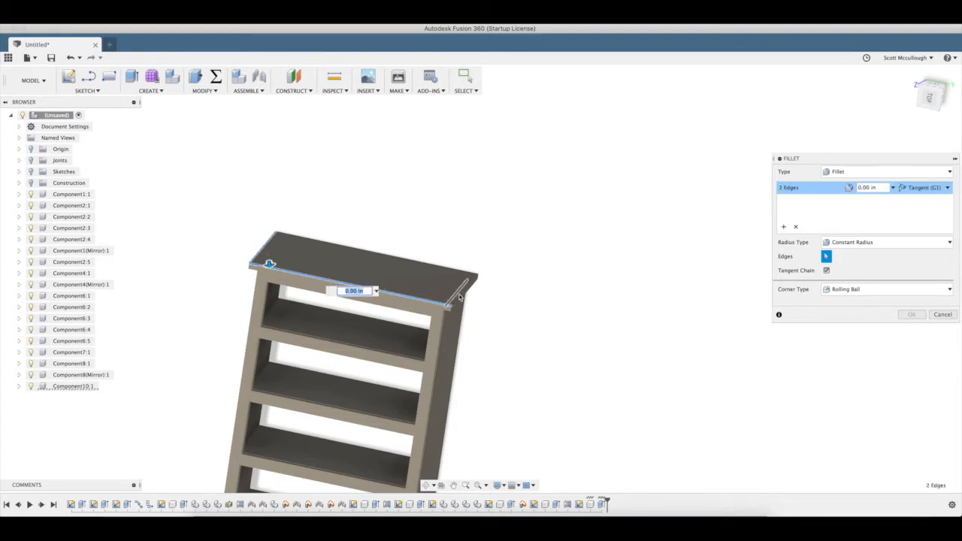
scroll(459, 297, "up", 3)
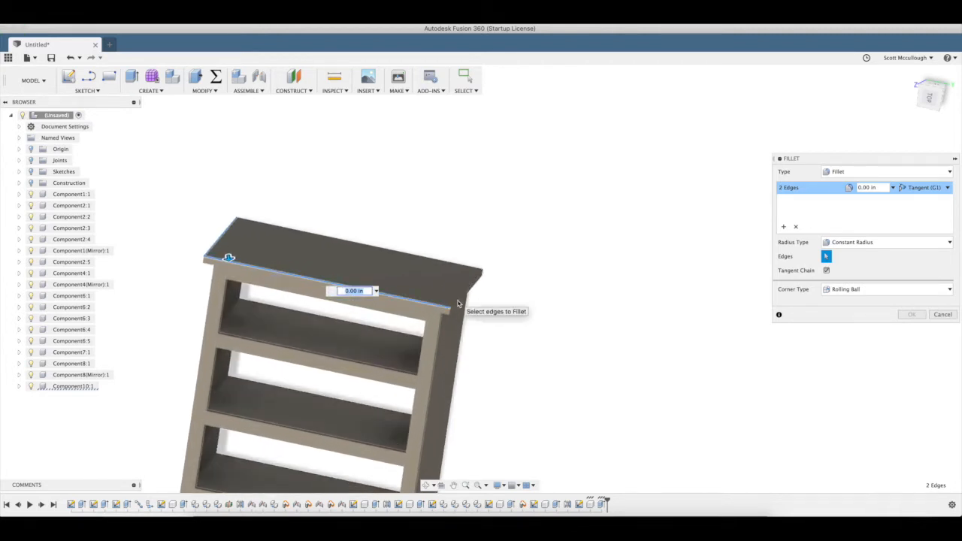
left_click(456, 303)
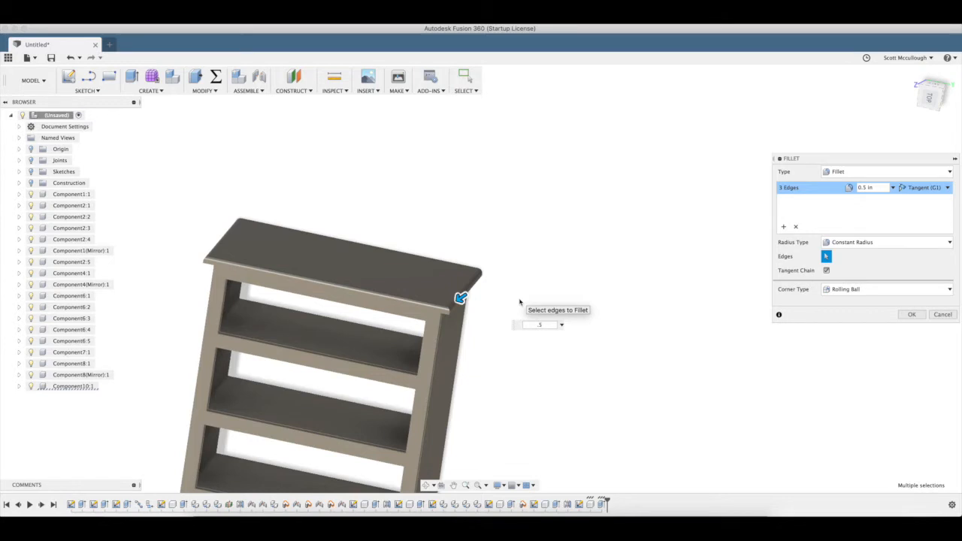
key("Return")
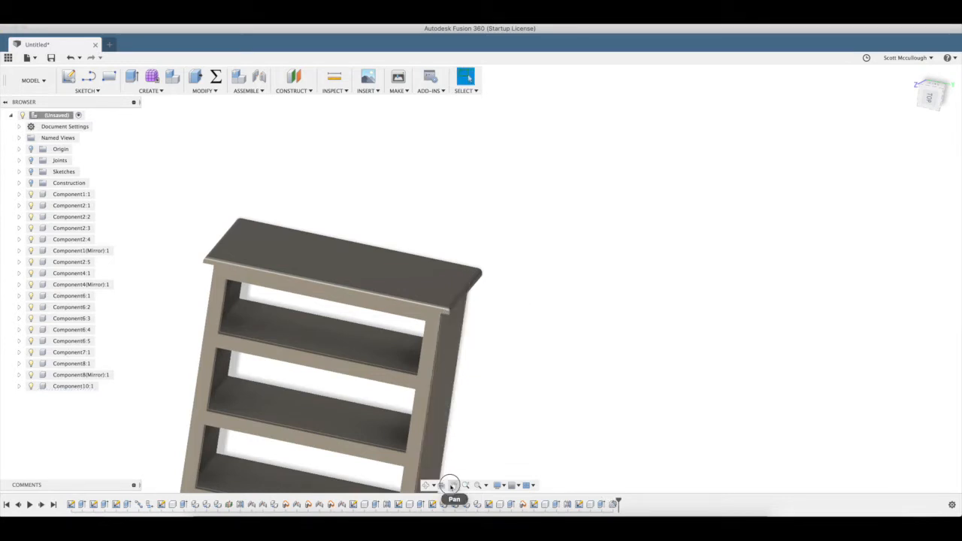
- Fillet the upper outer edges of the base trim on the front and both sides with a 0.5 in radius
left_click(451, 485)
left_click_drag(466, 408, 524, 219)
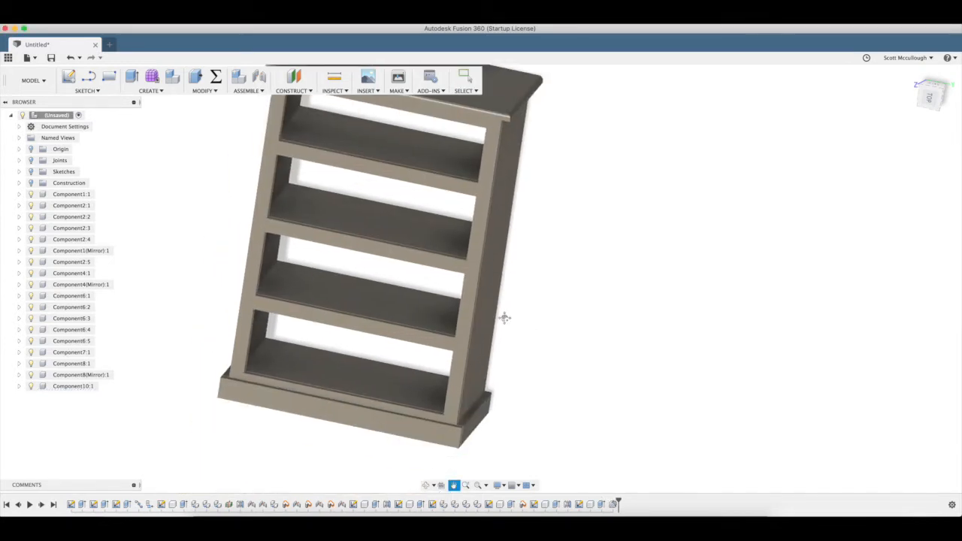
key("f")
left_click(473, 421)
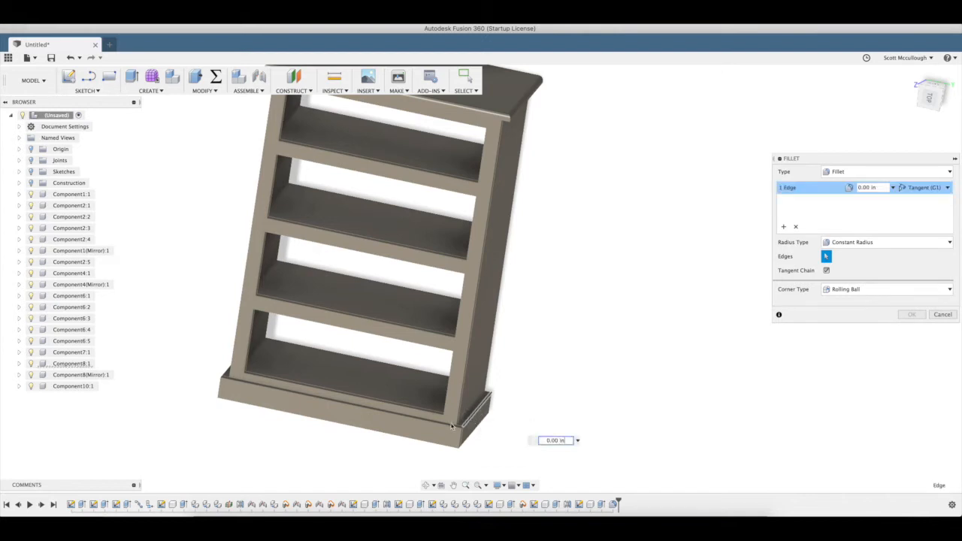
left_click(440, 423)
left_click(227, 374)
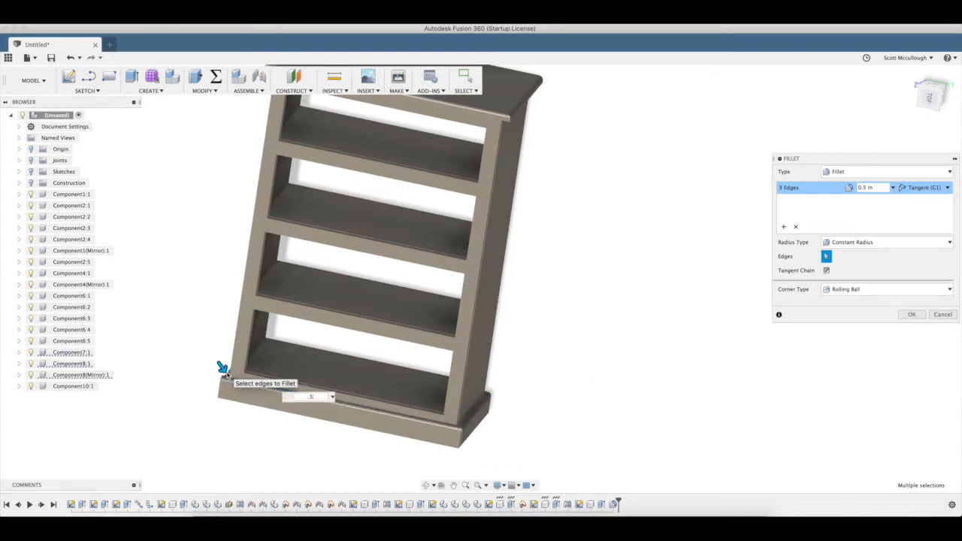
key("Return")
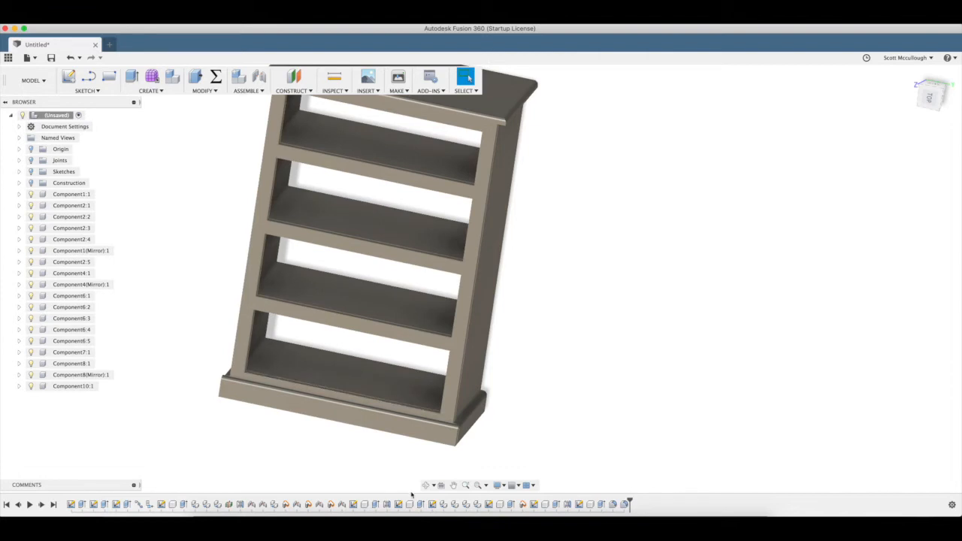
- Start the Appearance command and expand the Finished category of Wood (Solid) in the appearance library
left_click(424, 485)
left_click_drag(426, 393, 403, 399)
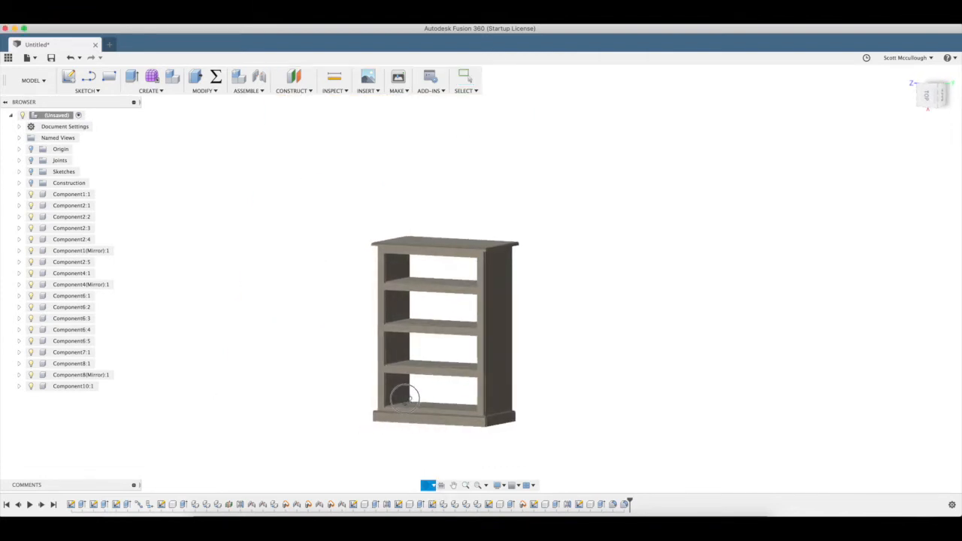
key("a")
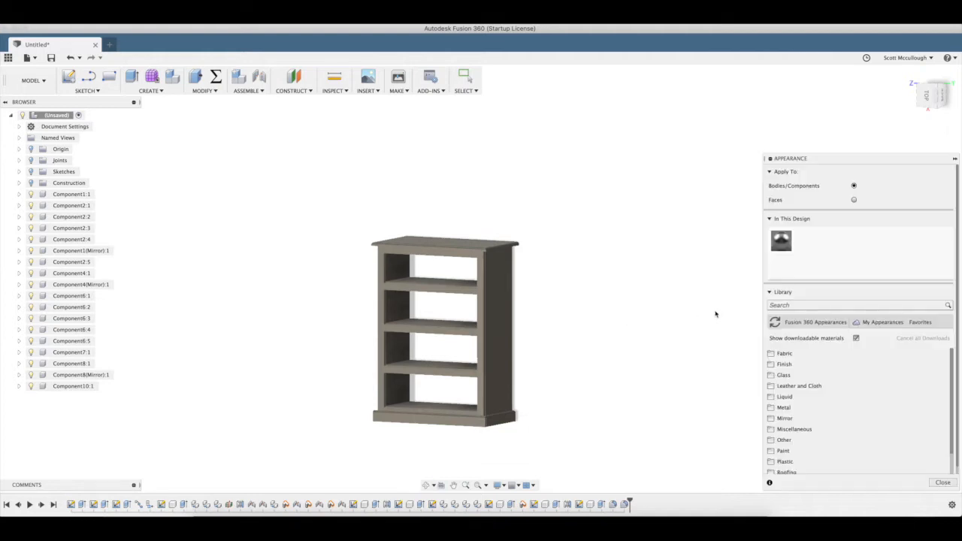
scroll(856, 430, "down", 3)
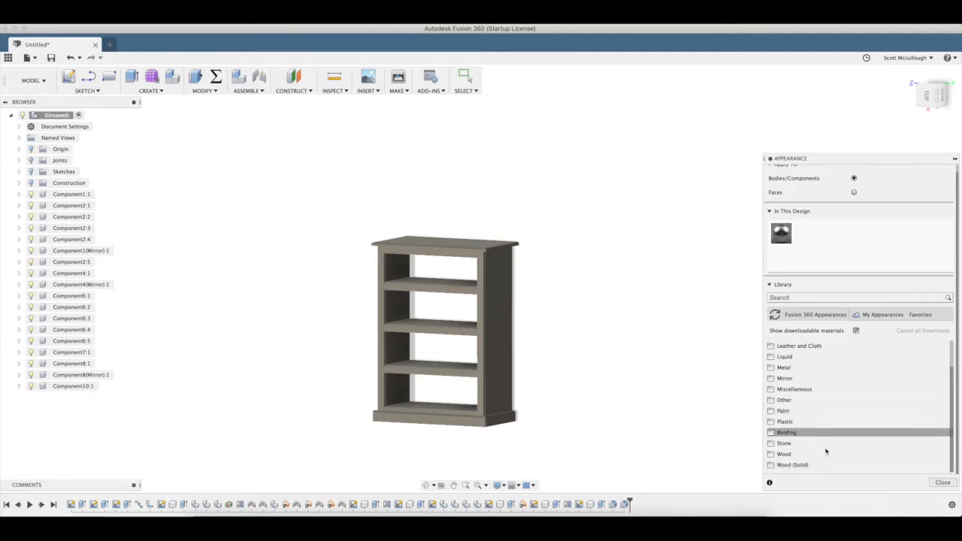
scroll(805, 463, "up", 2)
scroll(806, 463, "down", 3)
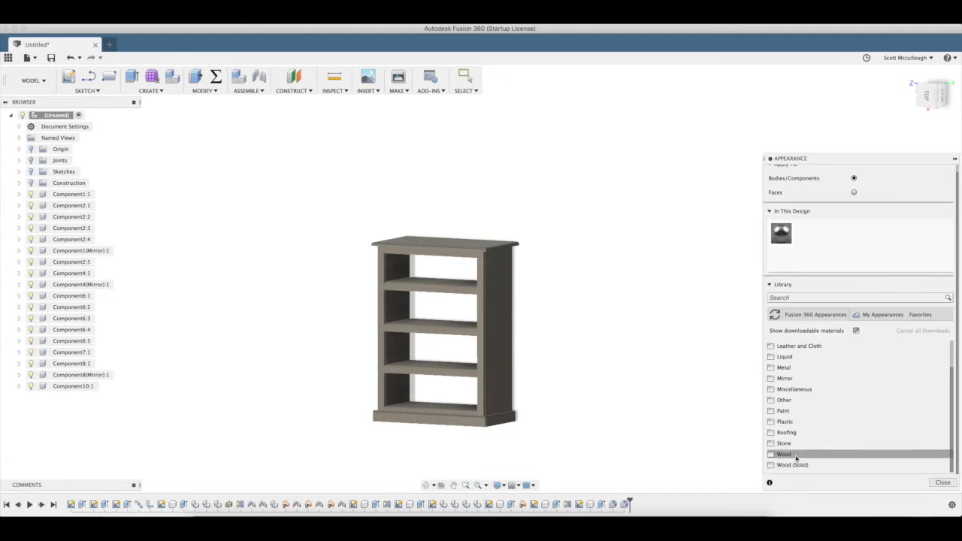
scroll(801, 450, "down", 5)
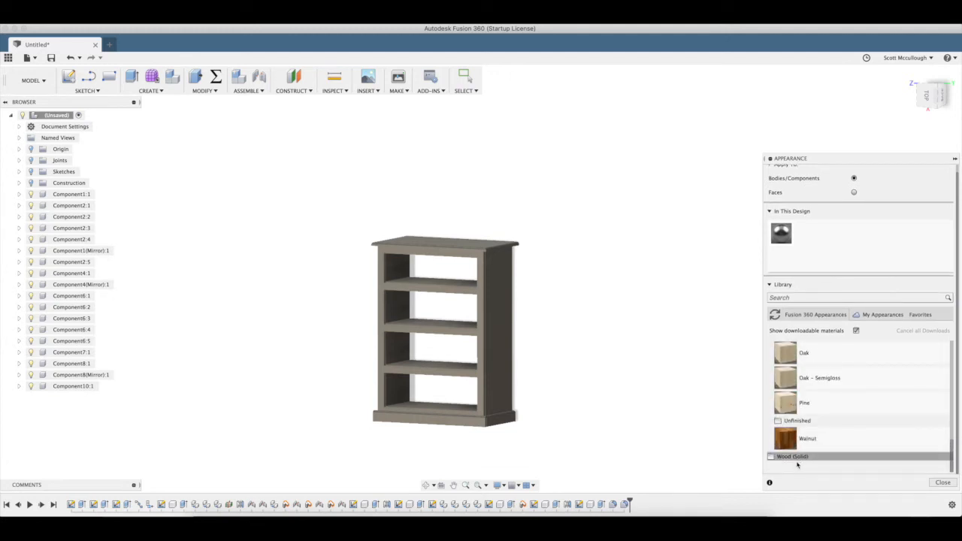
scroll(779, 460, "down", 2)
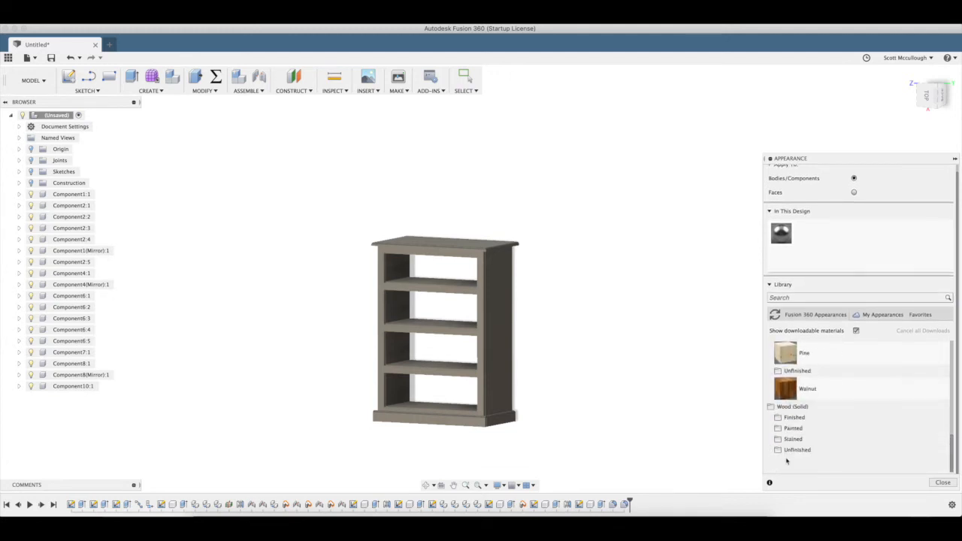
left_click(795, 418)
- Apply the 3D Walnut - Figured - Semigloss appearance to the whole bookcase design
scroll(799, 424, "down", 3)
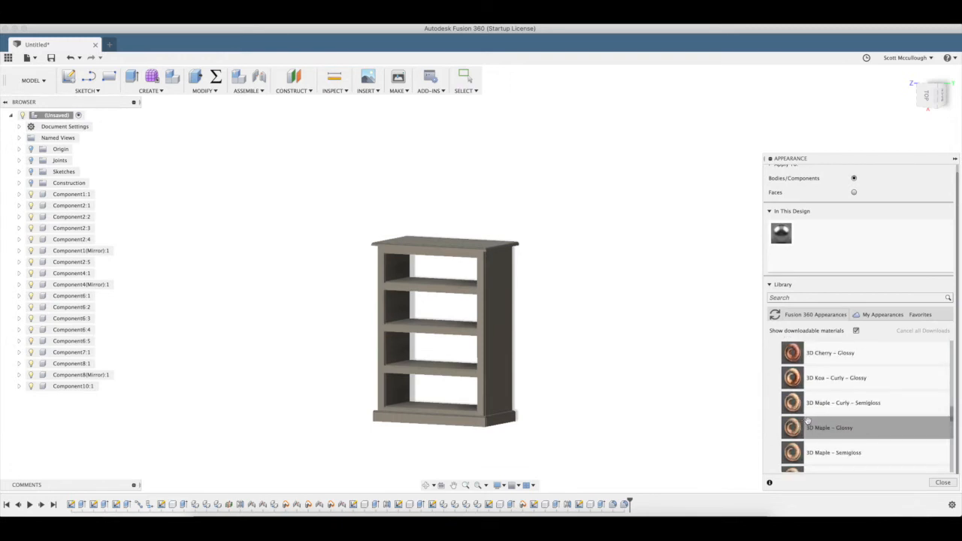
scroll(807, 421, "down", 3)
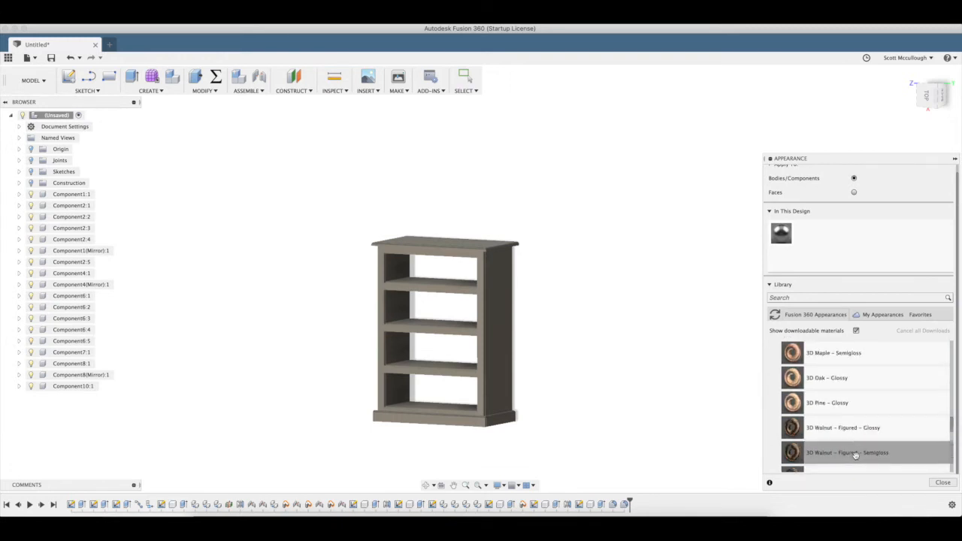
scroll(855, 456, "down", 2)
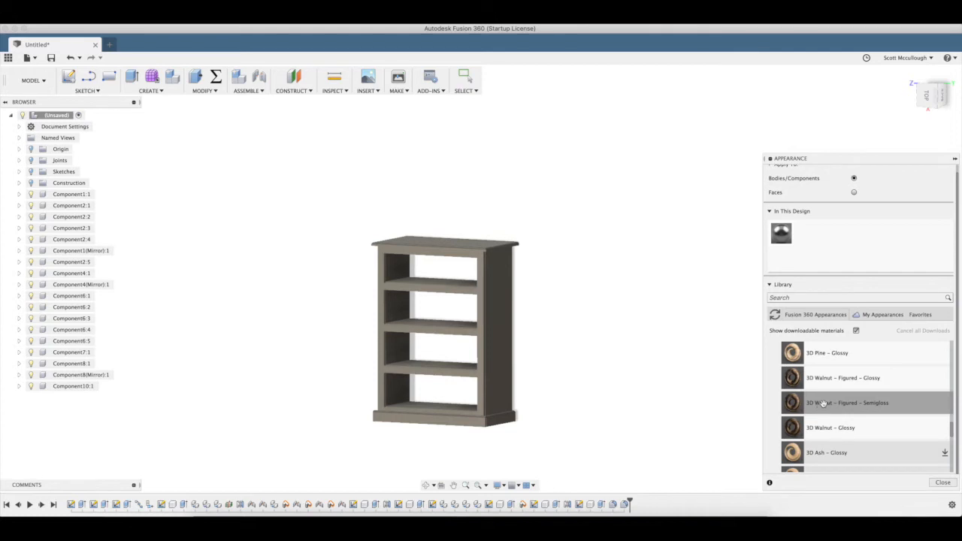
left_click_drag(817, 408, 56, 118)
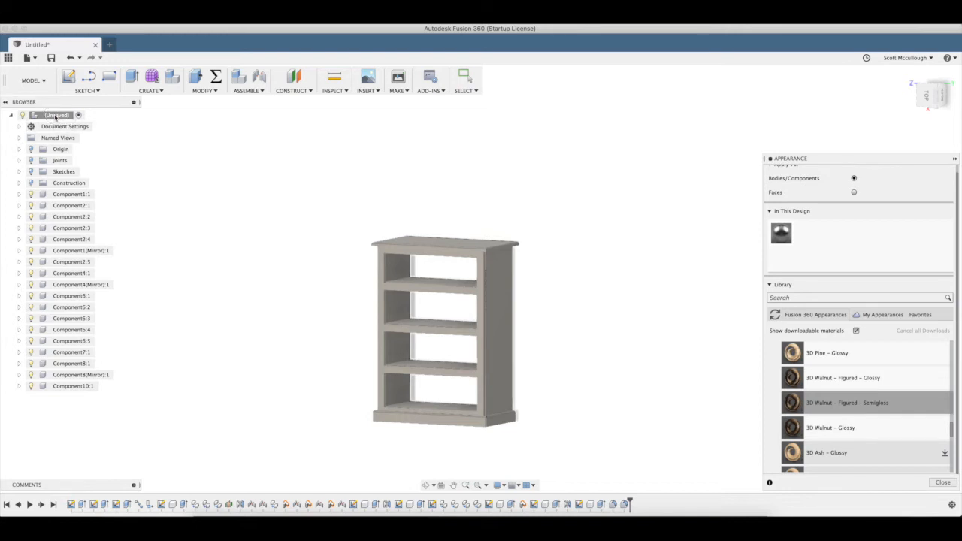
left_click_drag(56, 118, 56, 117)
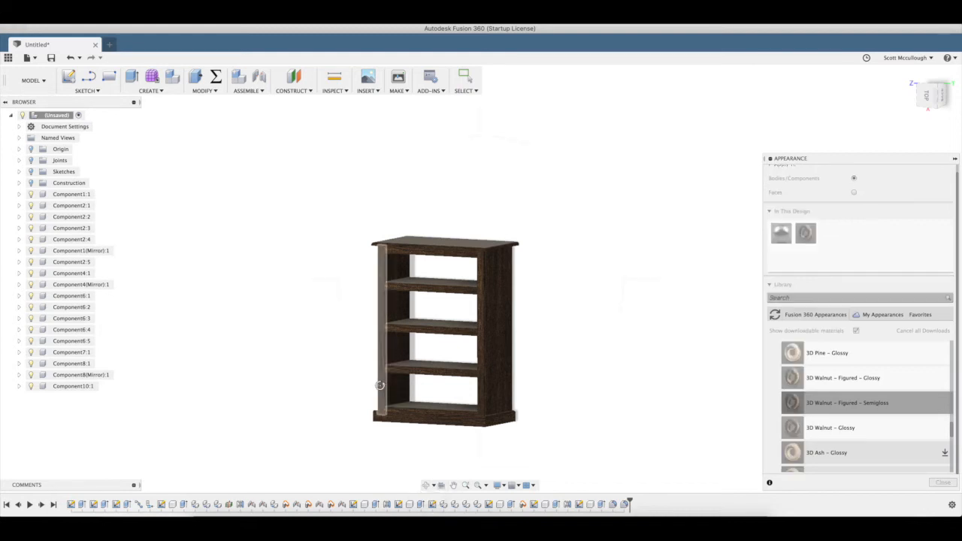
- Apply the 3D Pine - Glossy appearance to the face frame's horizontal rails across the shelf fronts
left_click_drag(392, 429, 433, 426)
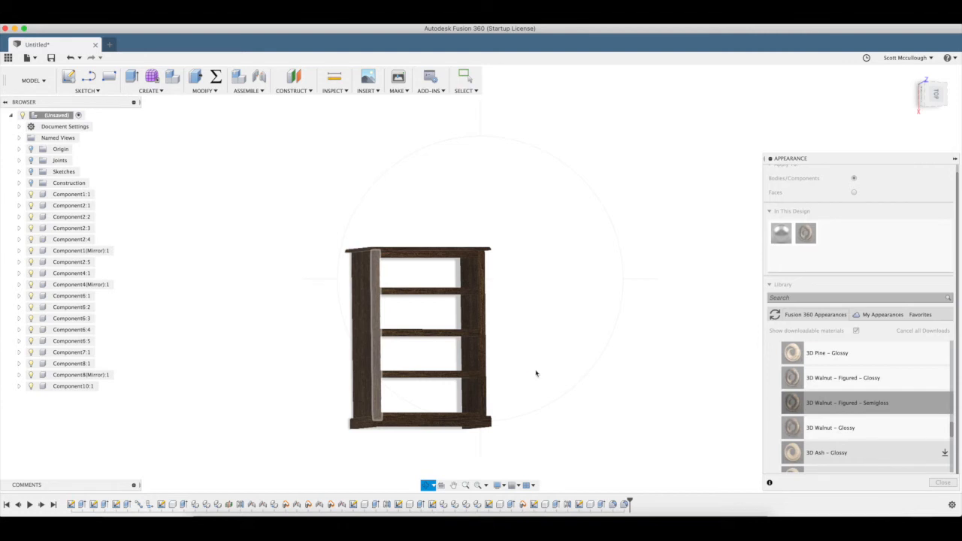
key("Escape")
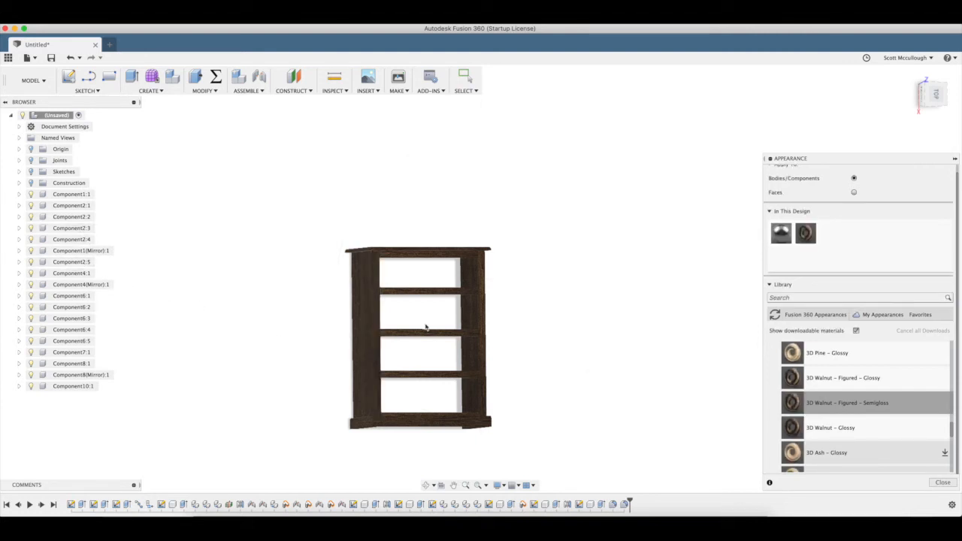
left_click(816, 359)
left_click_drag(804, 359, 430, 338)
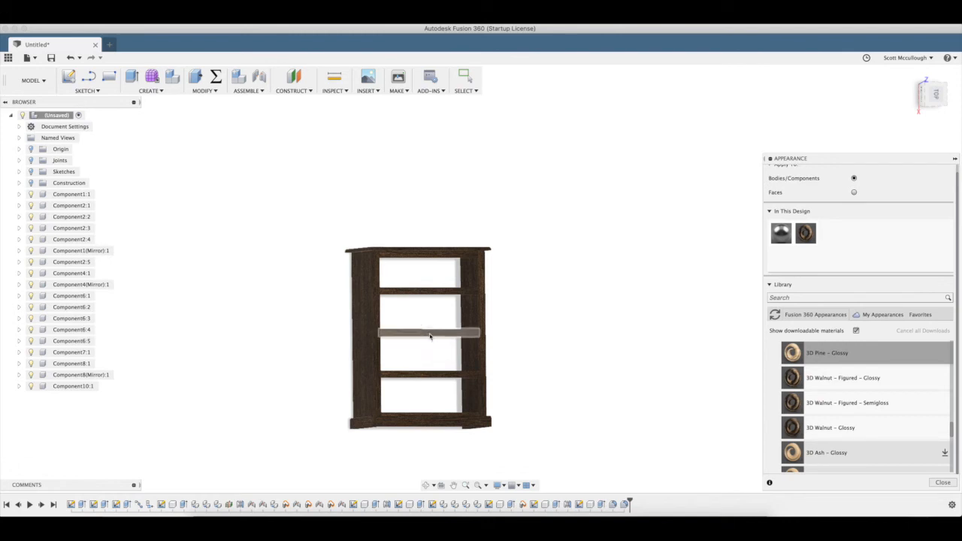
left_click(426, 485)
left_click_drag(524, 420, 473, 376)
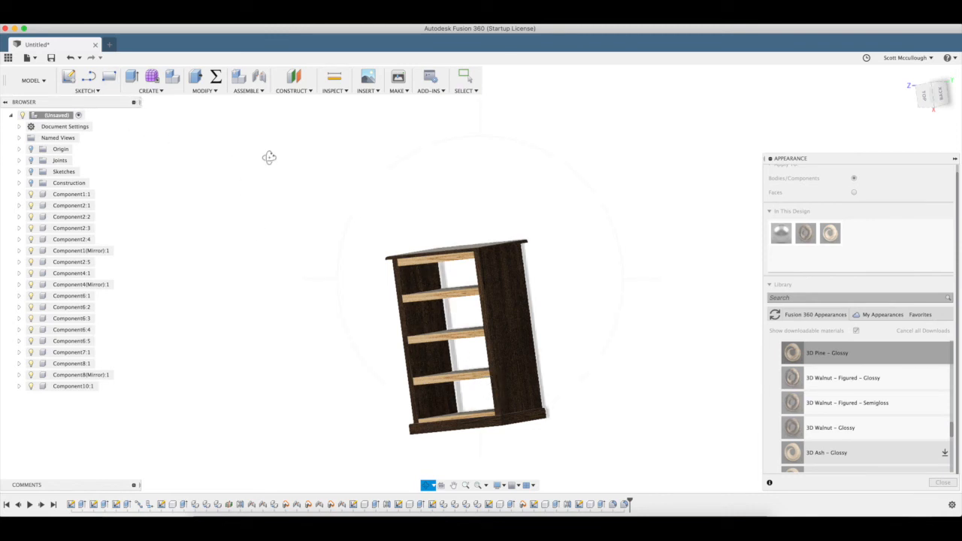
left_click_drag(567, 286, 567, 283)
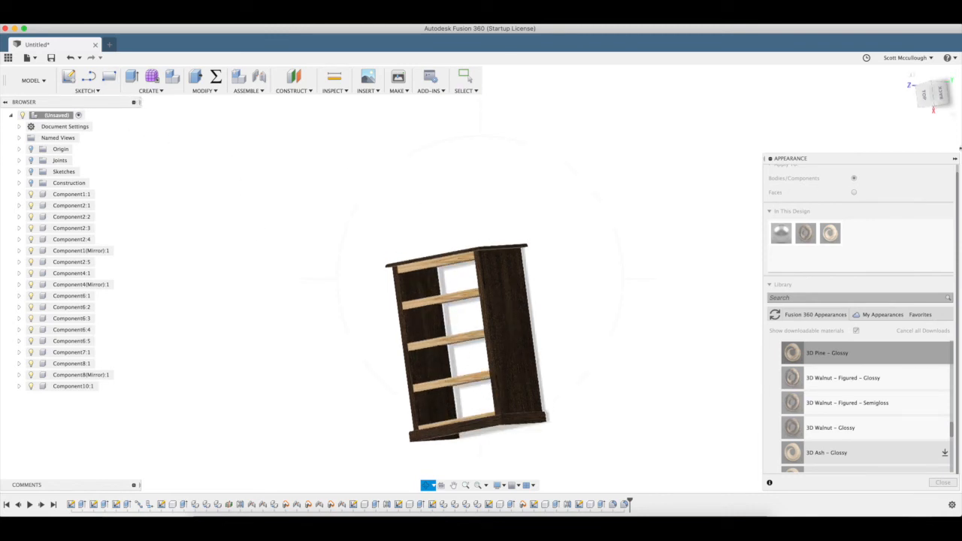
left_click(955, 159)
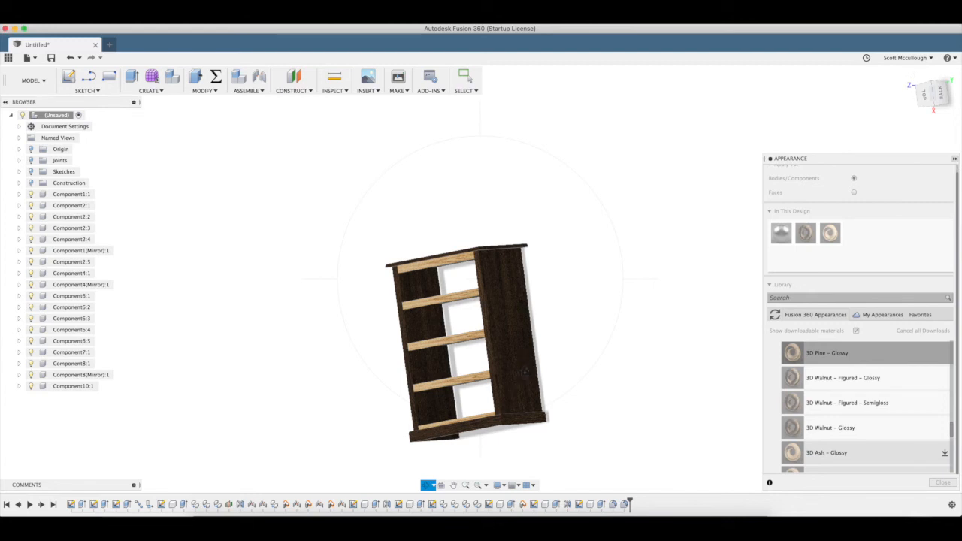